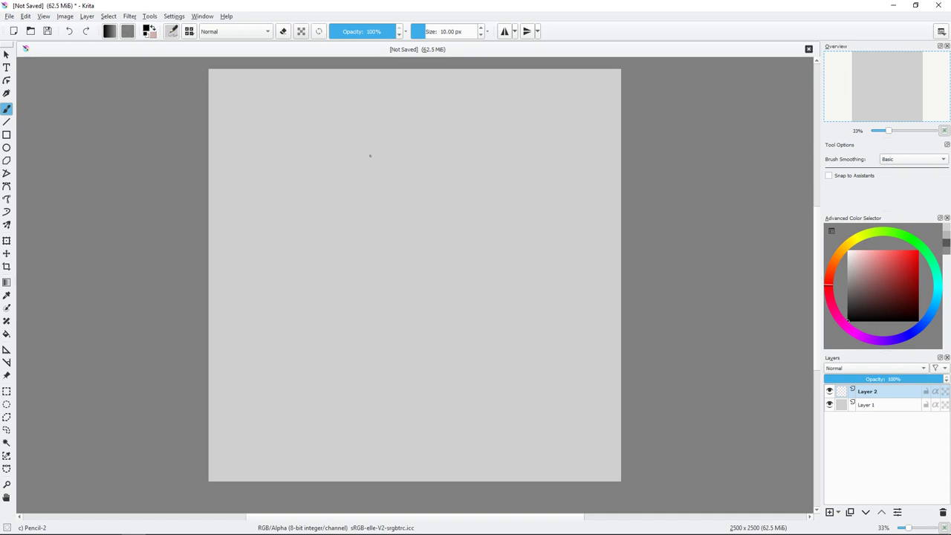
# Lay down faint guide lines, the left side of the head and the neck.
pyautogui.moveTo(438, 240); pyautogui.dragTo(440, 279)
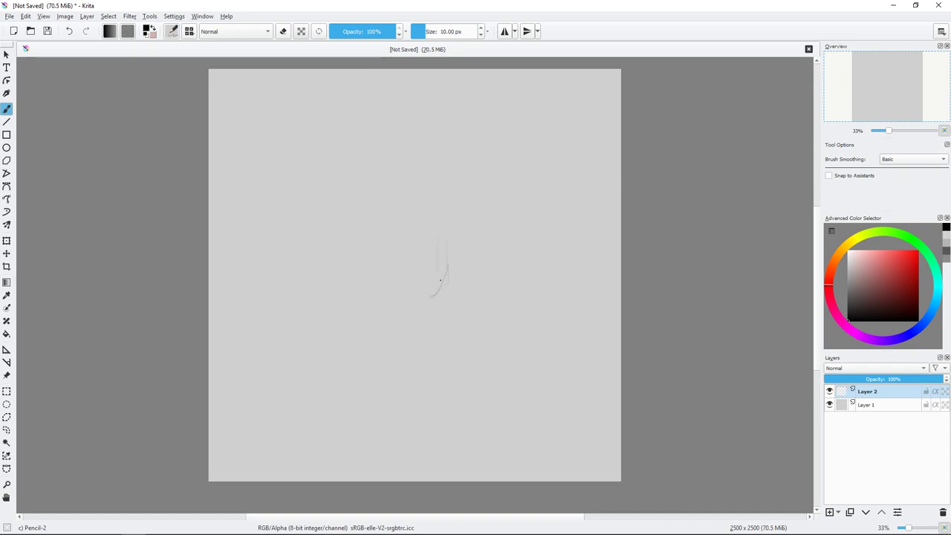
pyautogui.moveTo(419, 235); pyautogui.dragTo(422, 285)
pyautogui.moveTo(369, 186); pyautogui.dragTo(426, 184)
pyautogui.moveTo(290, 143); pyautogui.dragTo(366, 278)
pyautogui.moveTo(414, 311); pyautogui.dragTo(407, 355)
pyautogui.moveTo(383, 301); pyautogui.dragTo(372, 347)
pyautogui.moveTo(407, 317); pyautogui.dragTo(397, 357)
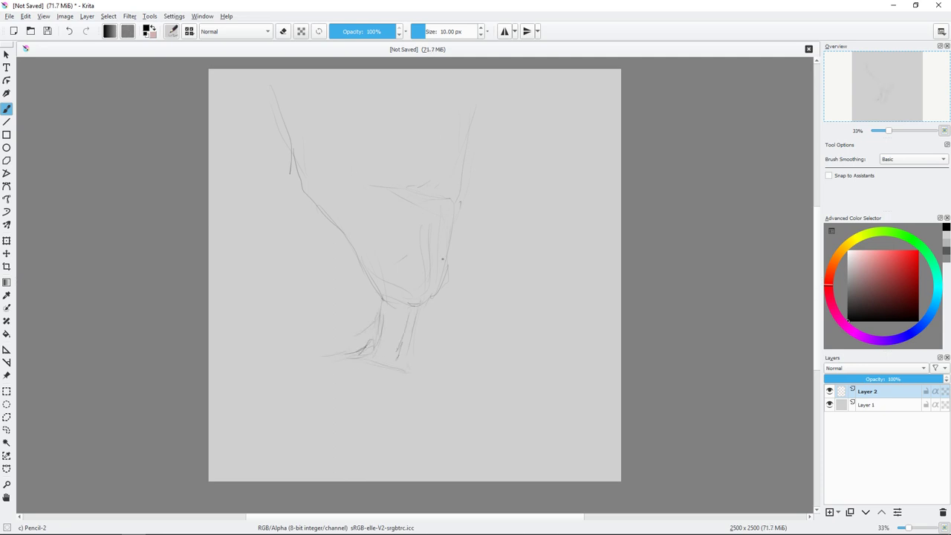
# Shape the right side of the head, the mid-face lines, the cheeks and the jaw.
pyautogui.moveTo(448, 231); pyautogui.dragTo(431, 290)
pyautogui.moveTo(413, 159); pyautogui.dragTo(429, 208)
pyautogui.moveTo(467, 234); pyautogui.dragTo(452, 252)
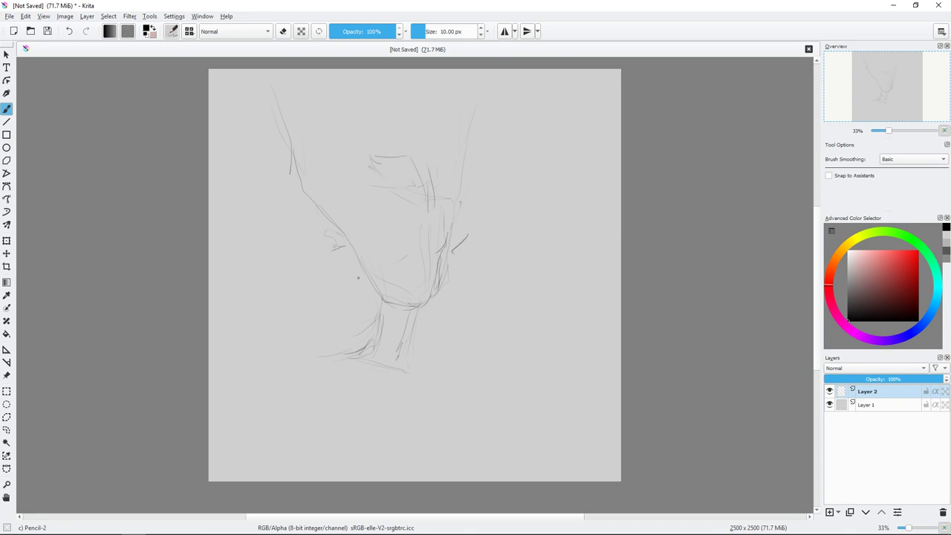
pyautogui.moveTo(327, 265)
pyautogui.mouseDown()
pyautogui.moveTo(358, 282)
pyautogui.moveTo(371, 275)
pyautogui.mouseUp()
pyautogui.moveTo(452, 242); pyautogui.dragTo(441, 265)
pyautogui.moveTo(355, 275); pyautogui.dragTo(381, 303)
# Draw the left horn and the right ear's outer line, and refine the cheek and neck.
pyautogui.moveTo(272, 87)
pyautogui.mouseDown()
pyautogui.moveTo(295, 145)
pyautogui.moveTo(324, 165)
pyautogui.moveTo(315, 159)
pyautogui.mouseUp()
pyautogui.moveTo(338, 216); pyautogui.dragTo(349, 220)
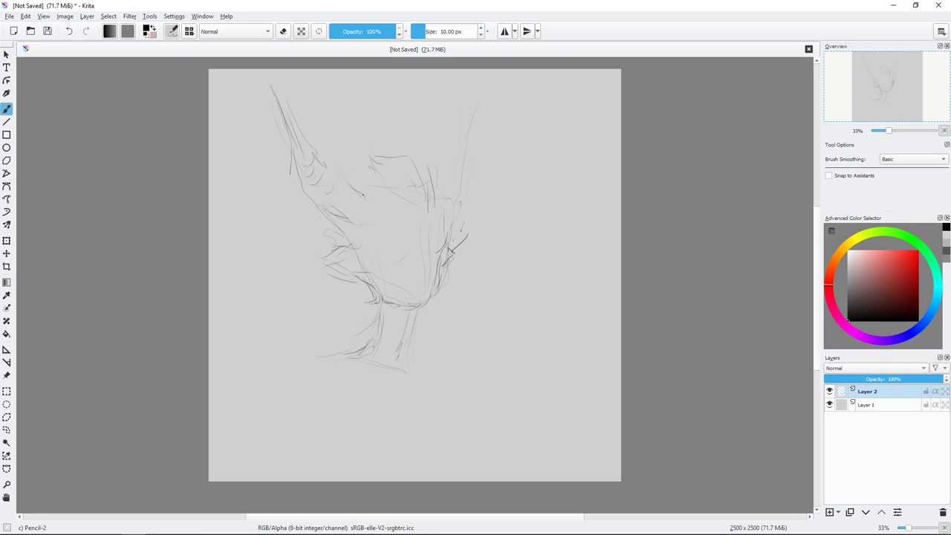
pyautogui.moveTo(453, 163)
pyautogui.mouseDown()
pyautogui.moveTo(472, 91)
pyautogui.moveTo(456, 186)
pyautogui.mouseUp()
pyautogui.moveTo(412, 310); pyautogui.dragTo(396, 360)
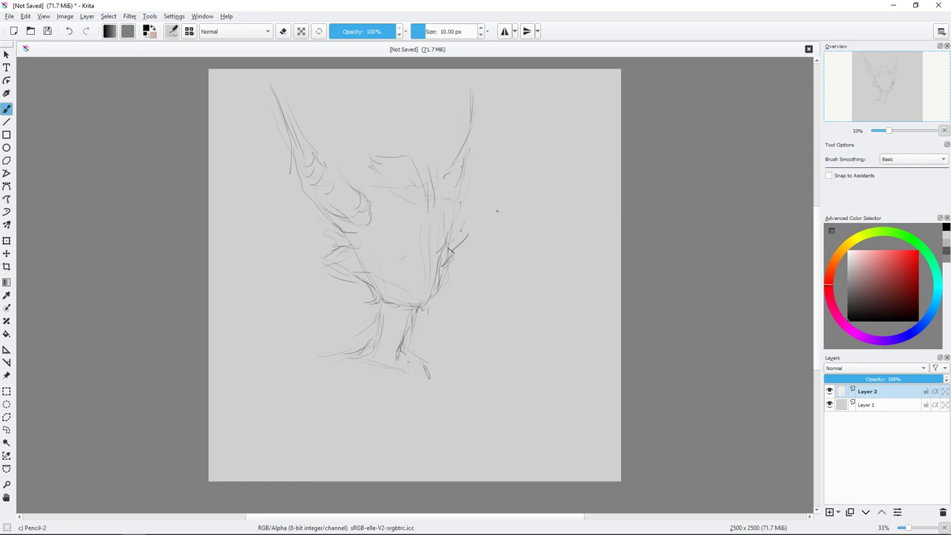
pyautogui.moveTo(455, 223); pyautogui.dragTo(452, 228)
# Sketch hair strands across the forehead and a curve on the left chest.
pyautogui.moveTo(394, 154); pyautogui.dragTo(354, 178)
pyautogui.moveTo(354, 141); pyautogui.dragTo(360, 183)
pyautogui.moveTo(402, 171)
pyautogui.mouseDown()
pyautogui.moveTo(424, 163)
pyautogui.moveTo(431, 185)
pyautogui.mouseUp()
pyautogui.moveTo(355, 254); pyautogui.dragTo(306, 272)
pyautogui.moveTo(368, 278); pyautogui.dragTo(346, 282)
# Switch to Eraser Small from the popup palette, then back to Pencil-2.
pyautogui.rightClick(478, 239)
pyautogui.click(522, 273)
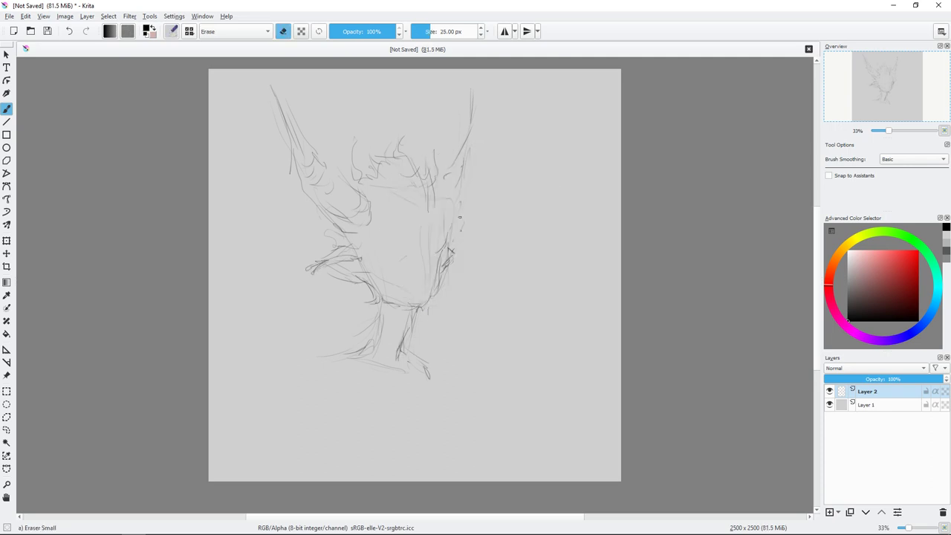
pyautogui.rightClick(482, 235)
pyautogui.click(524, 271)
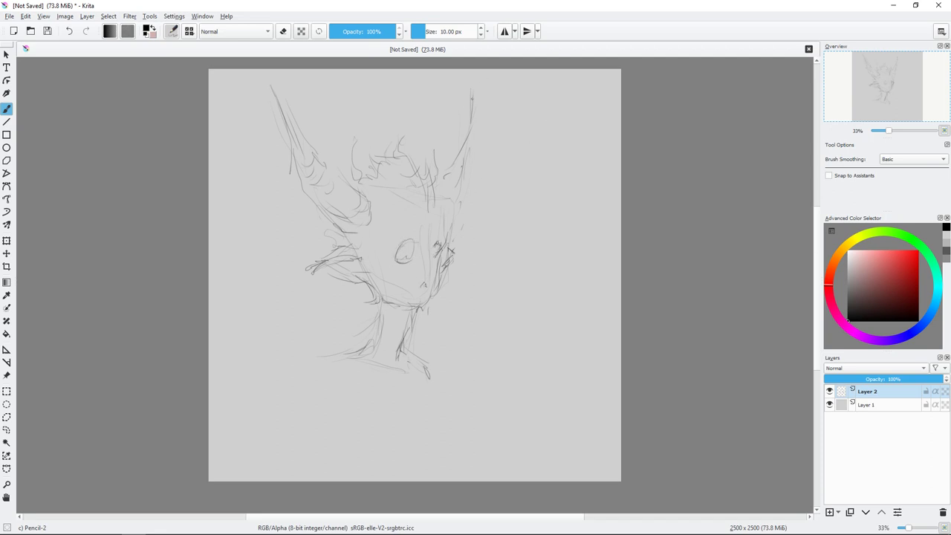
# Strengthen the right ear outline and lighten its tip with Eraser Small.
pyautogui.moveTo(456, 108)
pyautogui.mouseDown()
pyautogui.moveTo(461, 157)
pyautogui.moveTo(436, 177)
pyautogui.moveTo(455, 224)
pyautogui.moveTo(446, 246)
pyautogui.mouseUp()
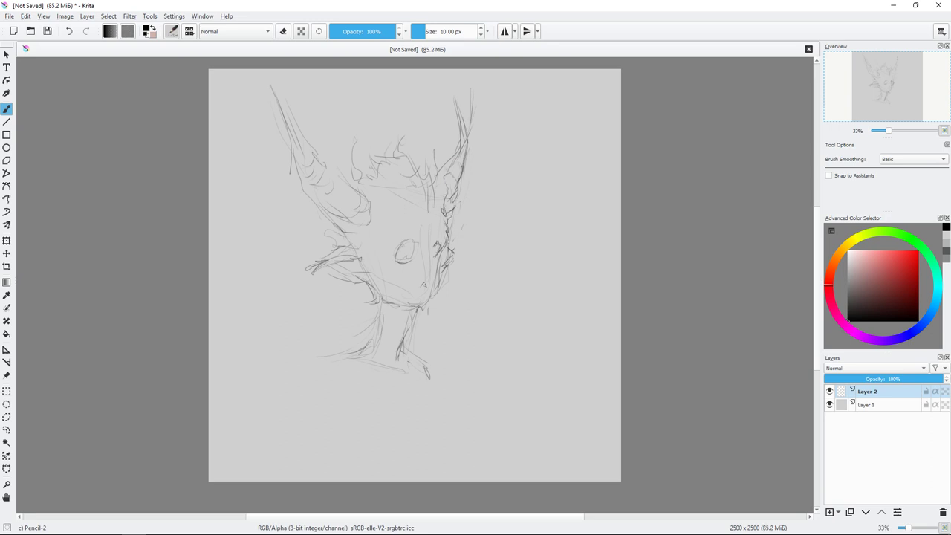
pyautogui.rightClick(505, 219)
pyautogui.click(482, 160)
pyautogui.moveTo(471, 90); pyautogui.dragTo(472, 124)
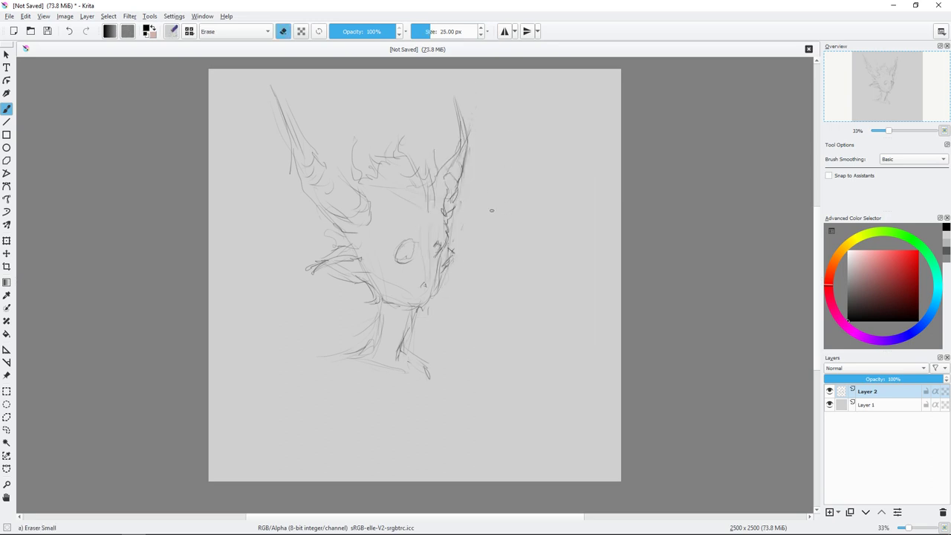
pyautogui.rightClick(490, 210)
pyautogui.click(483, 160)
# Sketch the lower body lines and the lines below the right shoulder.
pyautogui.moveTo(358, 355); pyautogui.dragTo(318, 389)
pyautogui.moveTo(427, 377); pyautogui.dragTo(387, 443)
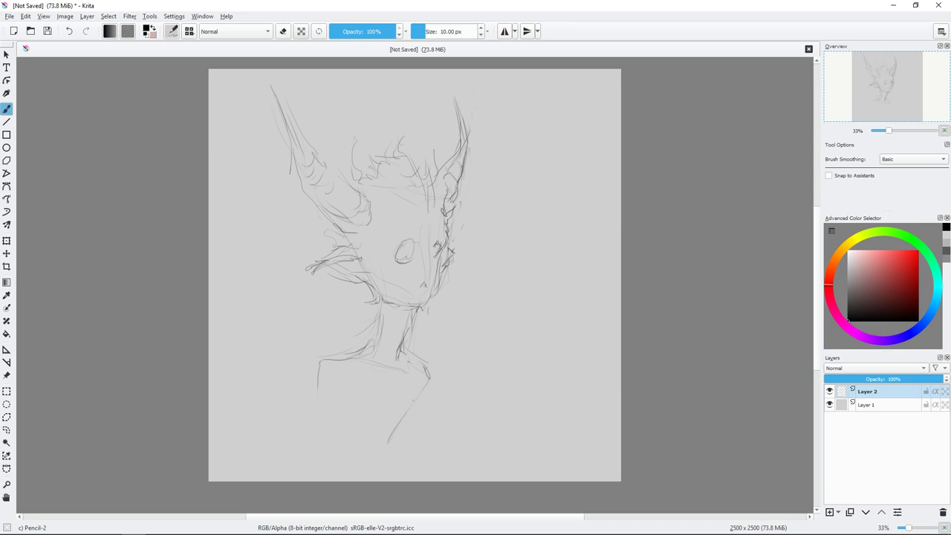
pyautogui.moveTo(429, 356); pyautogui.dragTo(444, 408)
pyautogui.moveTo(433, 369); pyautogui.dragTo(450, 416)
# Draw the raised hand with fingers, the arm and the lower torso lines.
pyautogui.moveTo(531, 302); pyautogui.dragTo(532, 330)
pyautogui.moveTo(489, 364); pyautogui.dragTo(470, 429)
pyautogui.moveTo(485, 371); pyautogui.dragTo(460, 436)
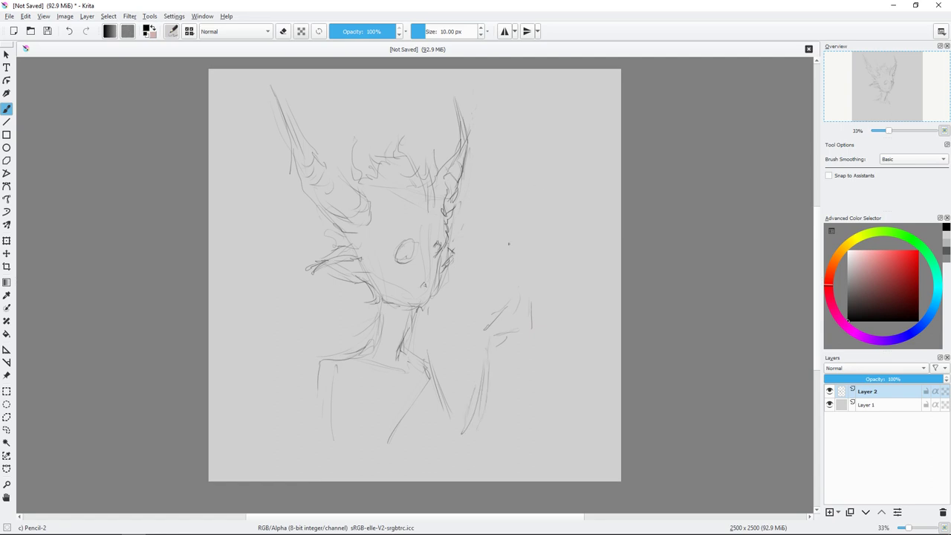
pyautogui.moveTo(513, 306); pyautogui.dragTo(485, 319)
pyautogui.moveTo(505, 314)
pyautogui.mouseDown()
pyautogui.moveTo(484, 327)
pyautogui.moveTo(496, 337)
pyautogui.moveTo(495, 401)
pyautogui.moveTo(475, 448)
pyautogui.mouseUp()
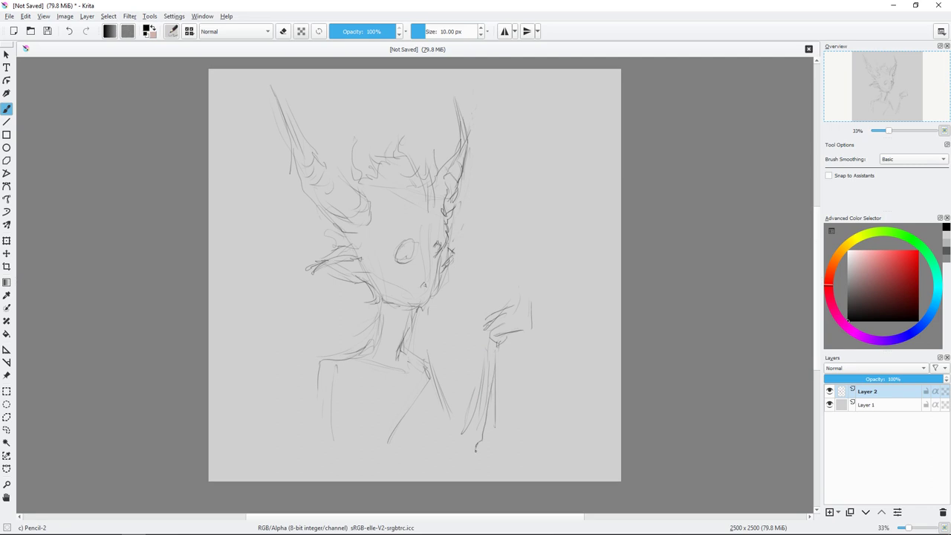
pyautogui.moveTo(409, 407)
pyautogui.mouseDown()
pyautogui.moveTo(425, 398)
pyautogui.moveTo(454, 447)
pyautogui.mouseUp()
pyautogui.moveTo(520, 295)
pyautogui.mouseDown()
pyautogui.moveTo(534, 325)
pyautogui.moveTo(539, 293)
pyautogui.mouseUp()
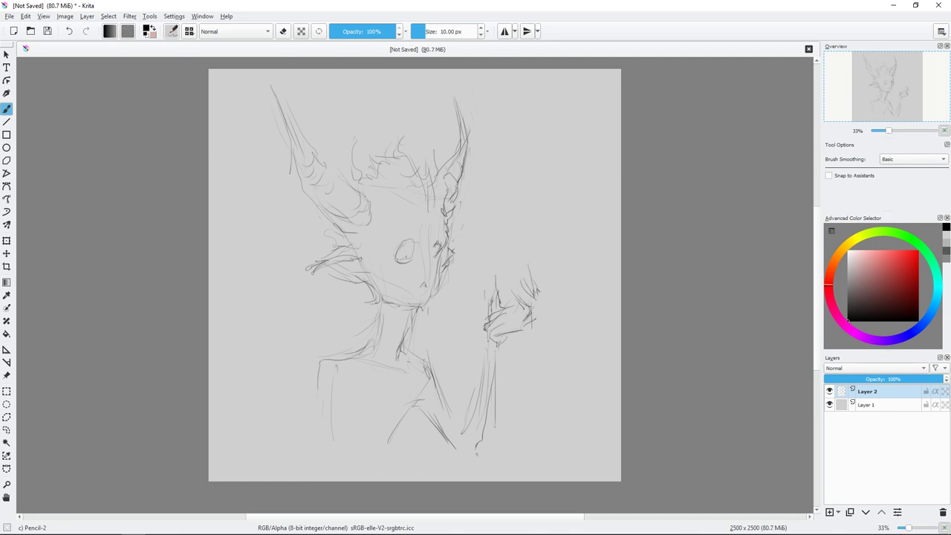
pyautogui.moveTo(498, 384); pyautogui.dragTo(497, 345)
# Extend the left body line, erase part of the arm, and shift the sketch up-left.
pyautogui.moveTo(327, 361); pyautogui.dragTo(294, 441)
pyautogui.press('e')
pyautogui.moveTo(482, 383); pyautogui.dragTo(486, 435)
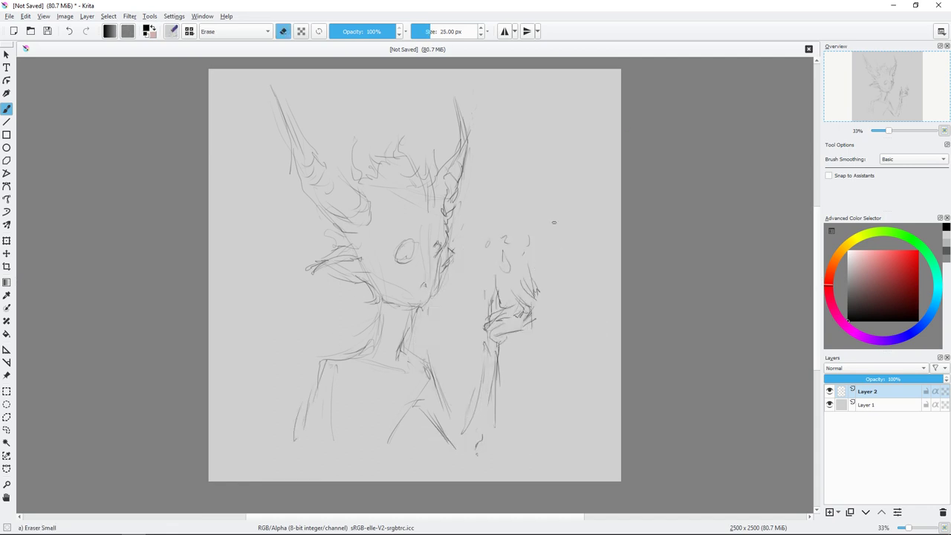
pyautogui.press('t')
pyautogui.moveTo(395, 235); pyautogui.dragTo(386, 225)
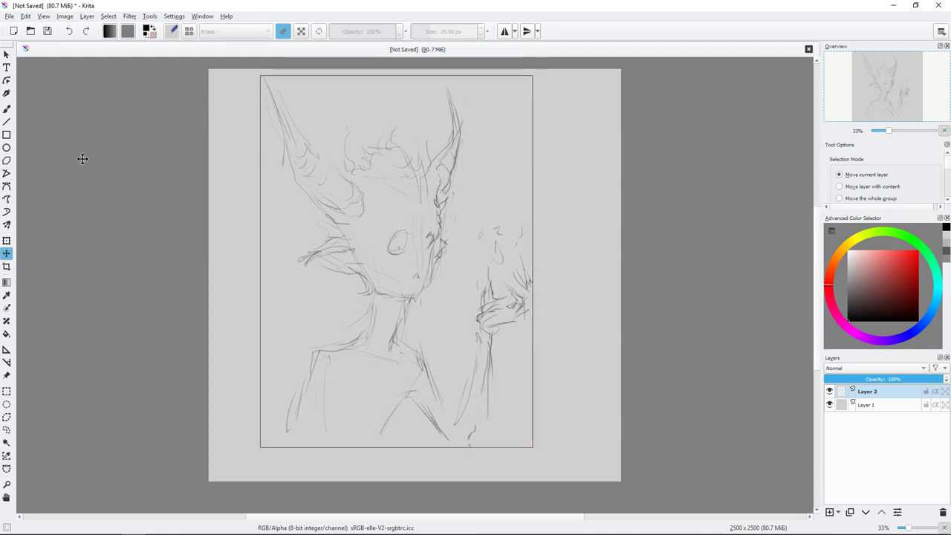
# Sketch the left shoulder and erase stray lines near it with Eraser Small.
pyautogui.press('b')
pyautogui.press('e')
pyautogui.rightClick(541, 263)
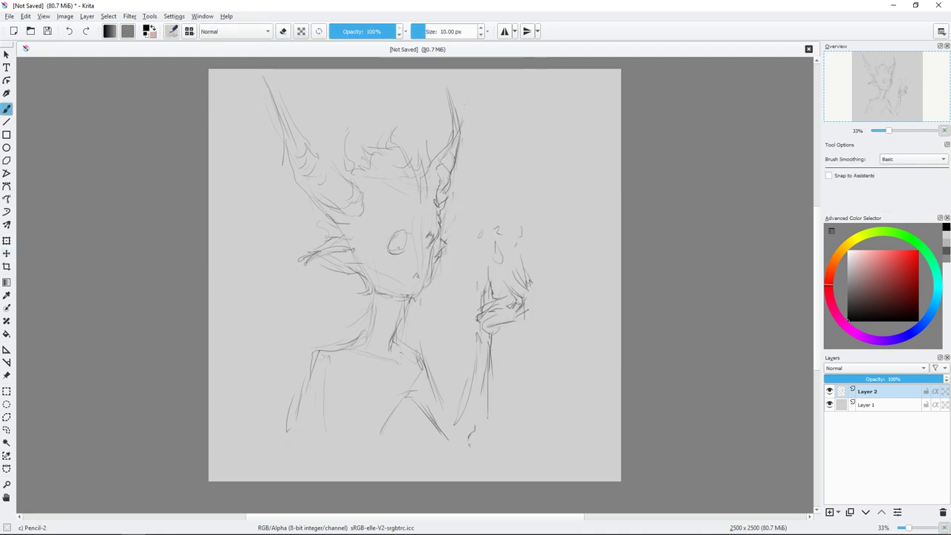
pyautogui.moveTo(371, 312)
pyautogui.mouseDown()
pyautogui.moveTo(371, 328)
pyautogui.moveTo(309, 345)
pyautogui.moveTo(315, 321)
pyautogui.moveTo(294, 376)
pyautogui.mouseUp()
pyautogui.rightClick(364, 296)
pyautogui.click(353, 349)
pyautogui.moveTo(361, 339); pyautogui.dragTo(312, 365)
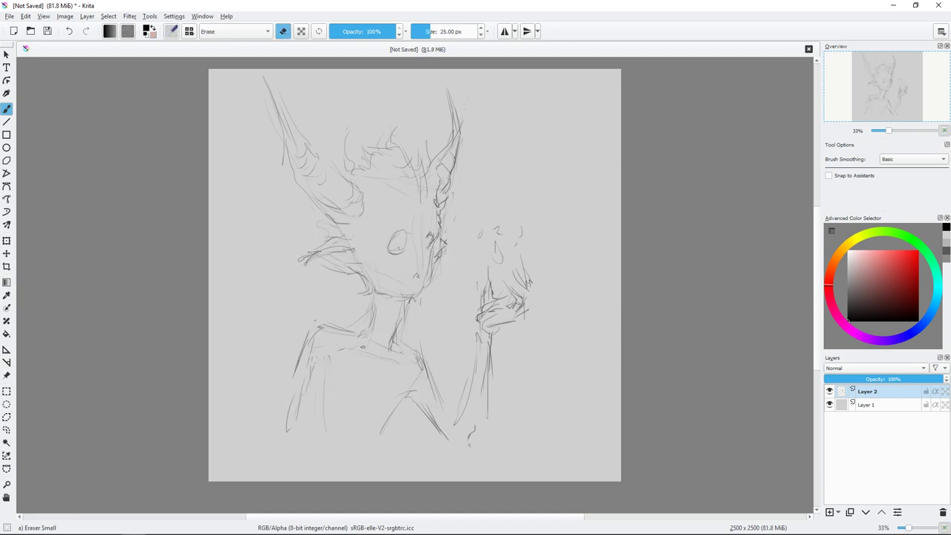
pyautogui.rightClick(411, 320)
pyautogui.click(386, 298)
# Add lines around the neck, a shoulder mark and a long torso line.
pyautogui.moveTo(406, 311); pyautogui.dragTo(387, 349)
pyautogui.moveTo(377, 304); pyautogui.dragTo(364, 331)
pyautogui.moveTo(371, 325); pyautogui.dragTo(354, 332)
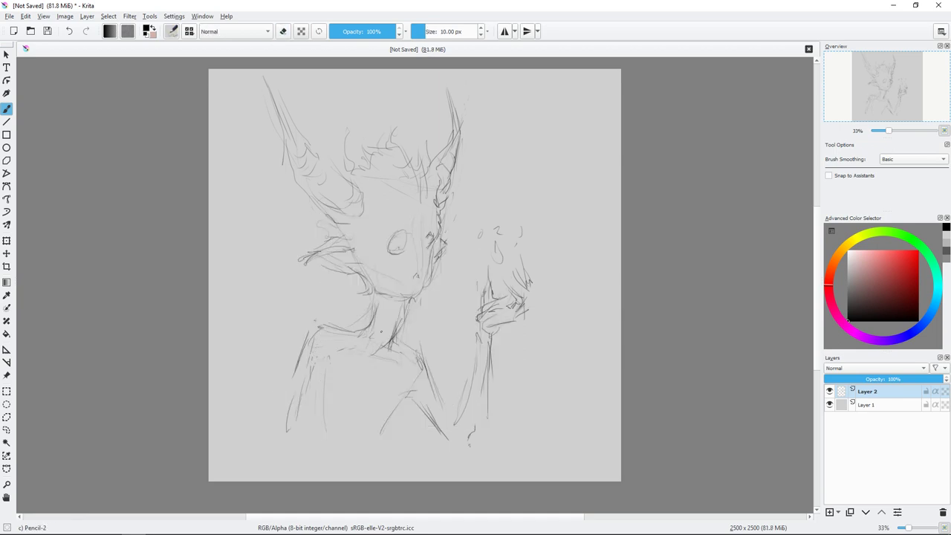
pyautogui.moveTo(383, 302); pyautogui.dragTo(383, 332)
pyautogui.moveTo(402, 311)
pyautogui.mouseDown()
pyautogui.moveTo(385, 337)
pyautogui.moveTo(330, 347)
pyautogui.mouseUp()
pyautogui.moveTo(383, 369); pyautogui.dragTo(367, 435)
pyautogui.moveTo(471, 440)
pyautogui.mouseDown()
pyautogui.moveTo(481, 452)
pyautogui.moveTo(458, 456)
pyautogui.mouseUp()
# Sketch lines across the chest and the lower-left torso.
pyautogui.moveTo(441, 329); pyautogui.dragTo(416, 340)
pyautogui.moveTo(379, 365)
pyautogui.mouseDown()
pyautogui.moveTo(365, 384)
pyautogui.moveTo(386, 383)
pyautogui.mouseUp()
pyautogui.moveTo(429, 351)
pyautogui.mouseDown()
pyautogui.moveTo(403, 379)
pyautogui.moveTo(429, 353)
pyautogui.mouseUp()
pyautogui.moveTo(438, 338); pyautogui.dragTo(428, 362)
pyautogui.moveTo(373, 378)
pyautogui.mouseDown()
pyautogui.moveTo(337, 428)
pyautogui.moveTo(317, 411)
pyautogui.moveTo(319, 447)
pyautogui.mouseUp()
pyautogui.moveTo(328, 372); pyautogui.dragTo(315, 401)
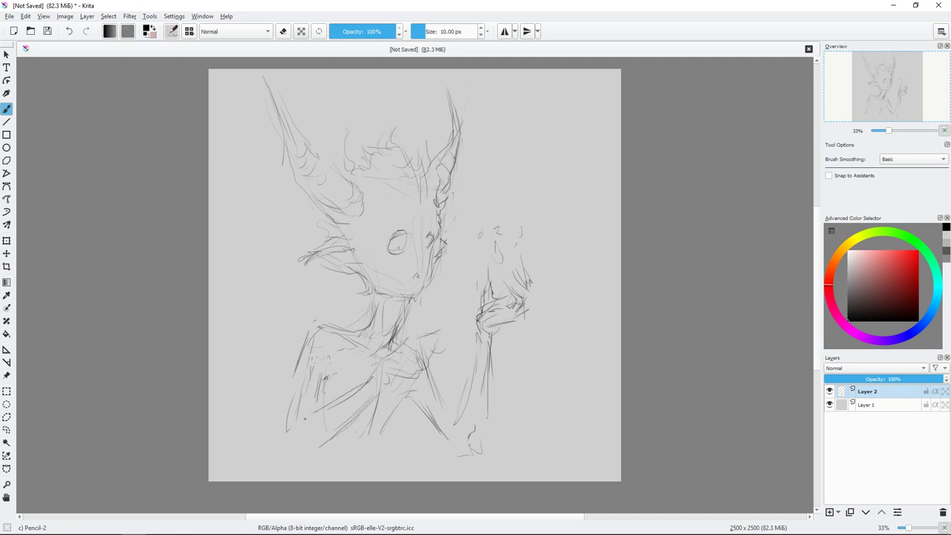
pyautogui.moveTo(406, 348); pyautogui.dragTo(382, 362)
pyautogui.moveTo(383, 361); pyautogui.dragTo(360, 385)
pyautogui.moveTo(421, 346); pyautogui.dragTo(416, 366)
pyautogui.moveTo(419, 371)
pyautogui.mouseDown()
pyautogui.moveTo(389, 380)
pyautogui.moveTo(339, 435)
pyautogui.mouseUp()
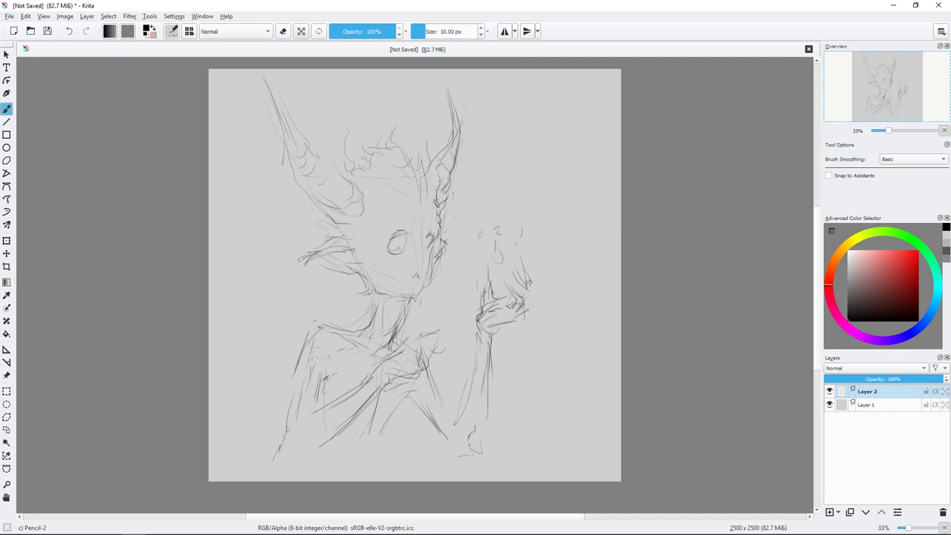
# Sketch the second hand resting at the chest.
pyautogui.moveTo(452, 347); pyautogui.dragTo(437, 357)
pyautogui.moveTo(448, 358); pyautogui.dragTo(424, 368)
pyautogui.moveTo(426, 371); pyautogui.dragTo(404, 379)
pyautogui.moveTo(451, 333); pyautogui.dragTo(436, 340)
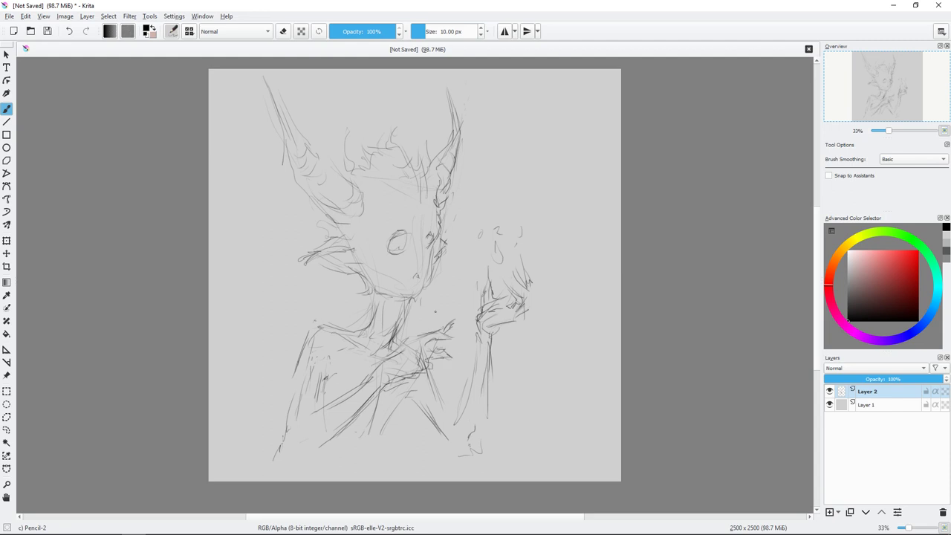
pyautogui.press('e')
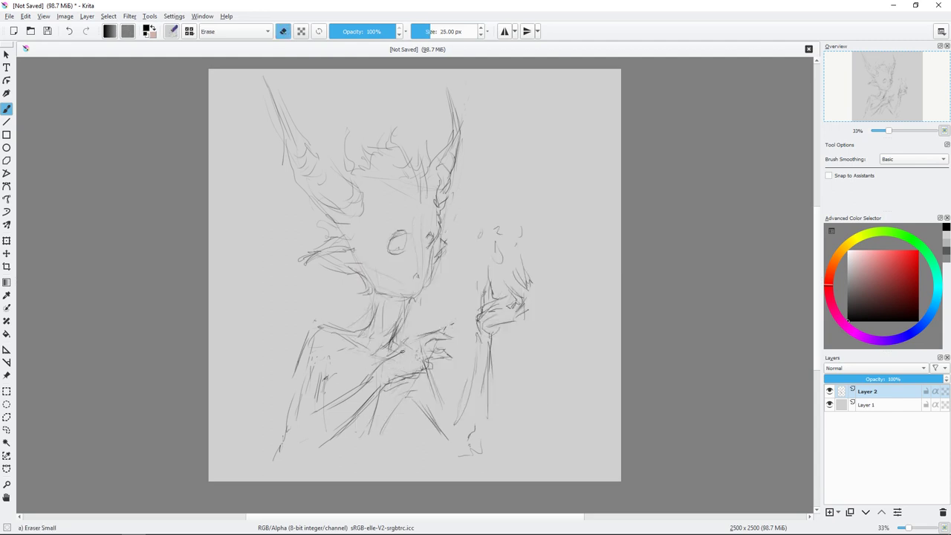
pyautogui.rightClick(463, 301)
pyautogui.click(463, 236)
pyautogui.moveTo(420, 346); pyautogui.dragTo(416, 352)
pyautogui.moveTo(438, 348)
pyautogui.mouseDown()
pyautogui.moveTo(415, 357)
pyautogui.moveTo(419, 380)
pyautogui.mouseUp()
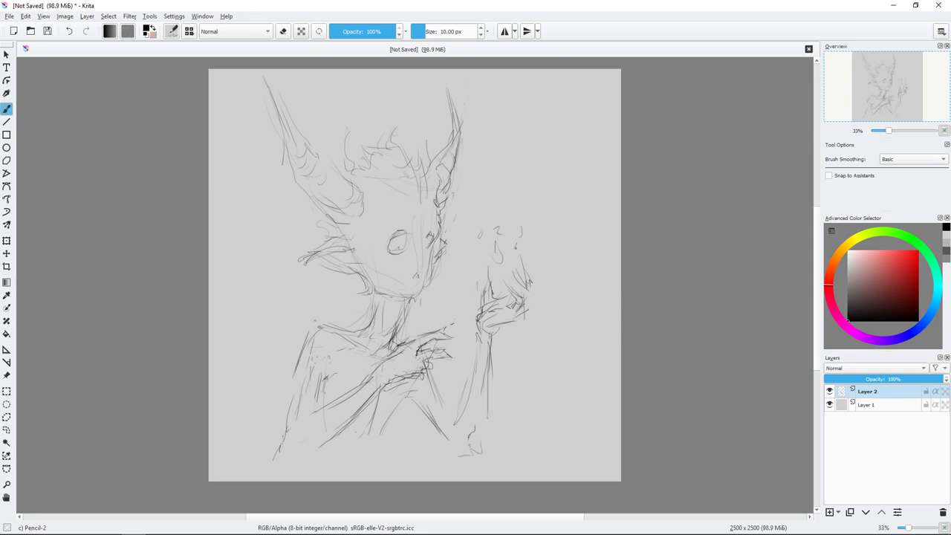
# Add ear, cheek fur and face contour lines, and draw the orb's loop and right edge.
pyautogui.moveTo(278, 199); pyautogui.dragTo(297, 210)
pyautogui.moveTo(300, 213); pyautogui.dragTo(321, 233)
pyautogui.moveTo(349, 131); pyautogui.dragTo(358, 152)
pyautogui.moveTo(410, 181); pyautogui.dragTo(371, 227)
pyautogui.moveTo(496, 247); pyautogui.dragTo(492, 261)
pyautogui.moveTo(479, 265); pyautogui.dragTo(511, 276)
pyautogui.moveTo(518, 213); pyautogui.dragTo(528, 257)
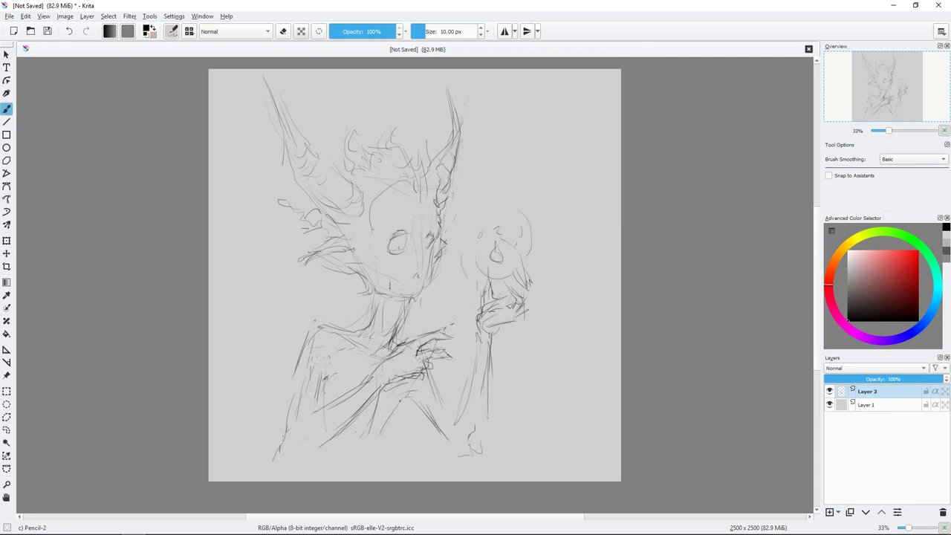
pyautogui.moveTo(383, 433); pyautogui.dragTo(356, 464)
# Erase a stray stroke at the lower left and switch to the Marker Dry brush.
pyautogui.rightClick(498, 293)
pyautogui.click(475, 260)
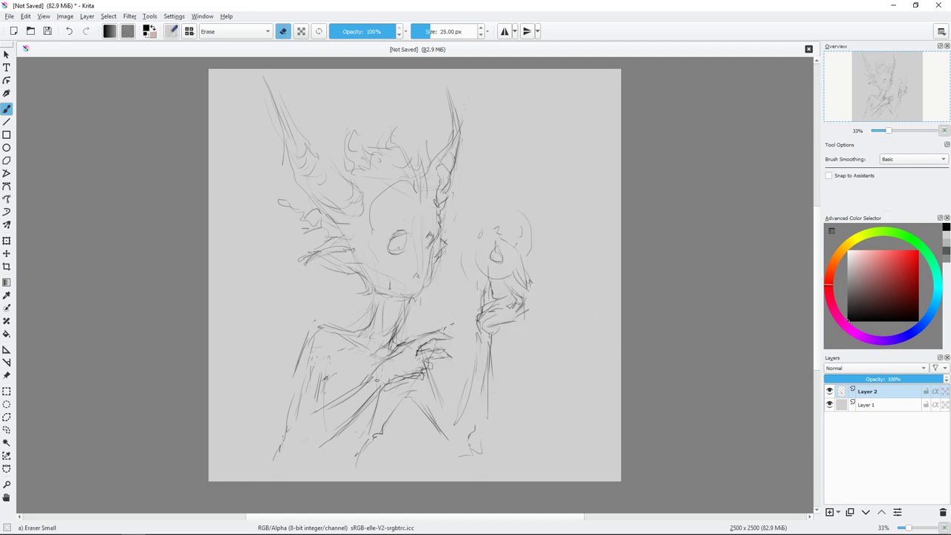
pyautogui.moveTo(312, 368); pyautogui.dragTo(298, 416)
pyautogui.rightClick(449, 301)
pyautogui.click(490, 342)
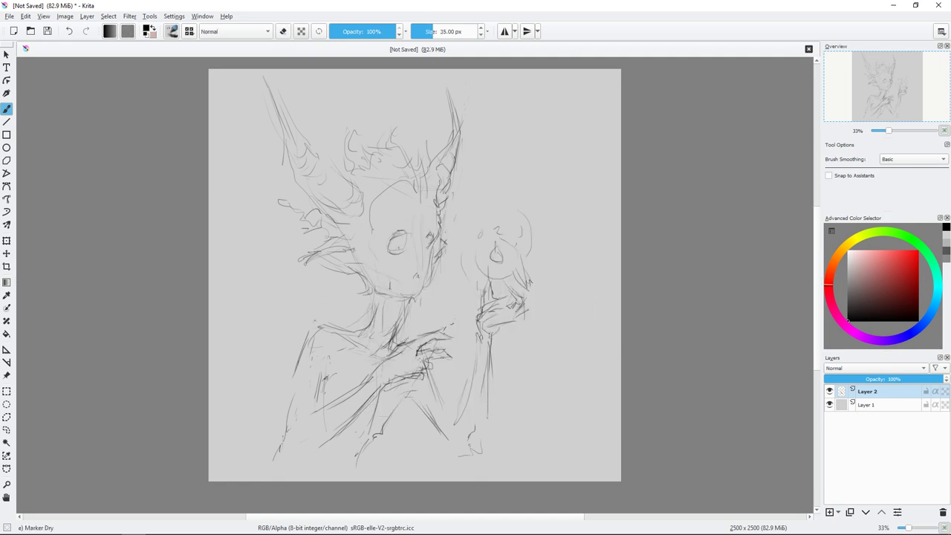
# Add a new layer beneath the sketch and paint light grey near the face with Dry Textured Creases.
pyautogui.click(829, 512)
pyautogui.click(865, 512)
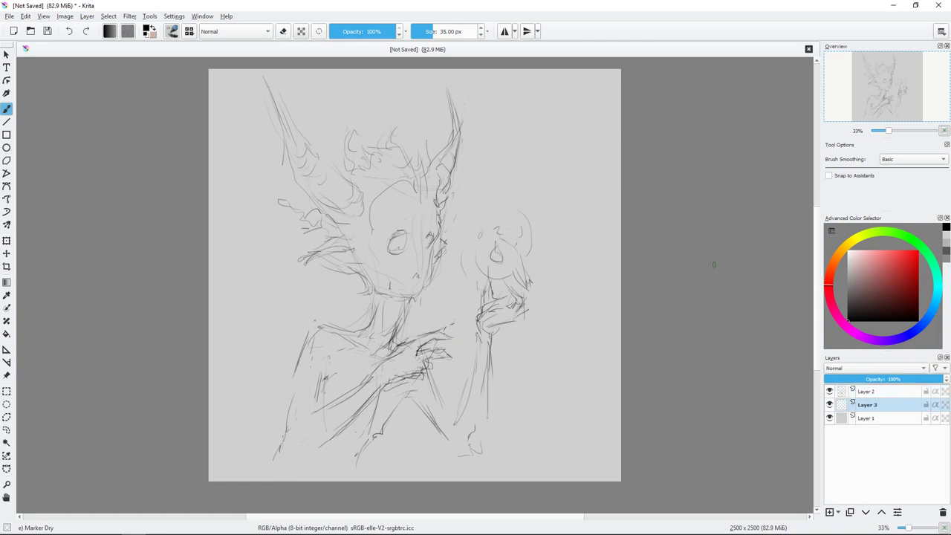
pyautogui.click(847, 260)
pyautogui.rightClick(469, 234)
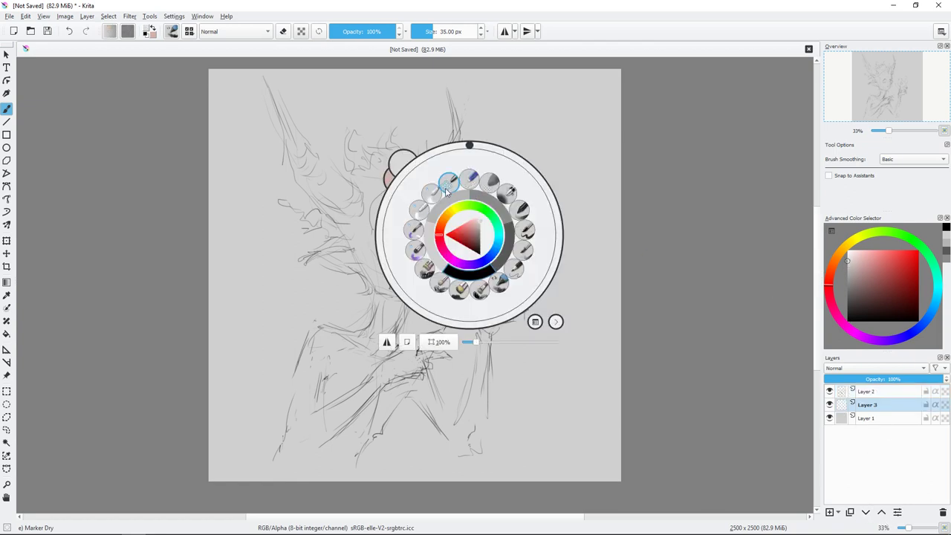
pyautogui.click(415, 250)
pyautogui.moveTo(427, 208); pyautogui.dragTo(422, 220)
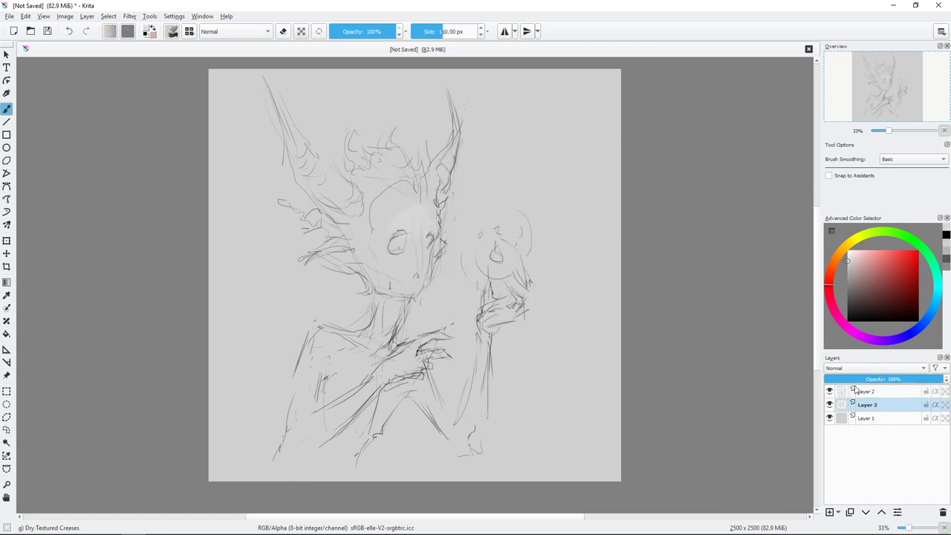
# Fill the background layer with a darker grey and return to Layer 3.
pyautogui.click(888, 421)
pyautogui.click(846, 286)
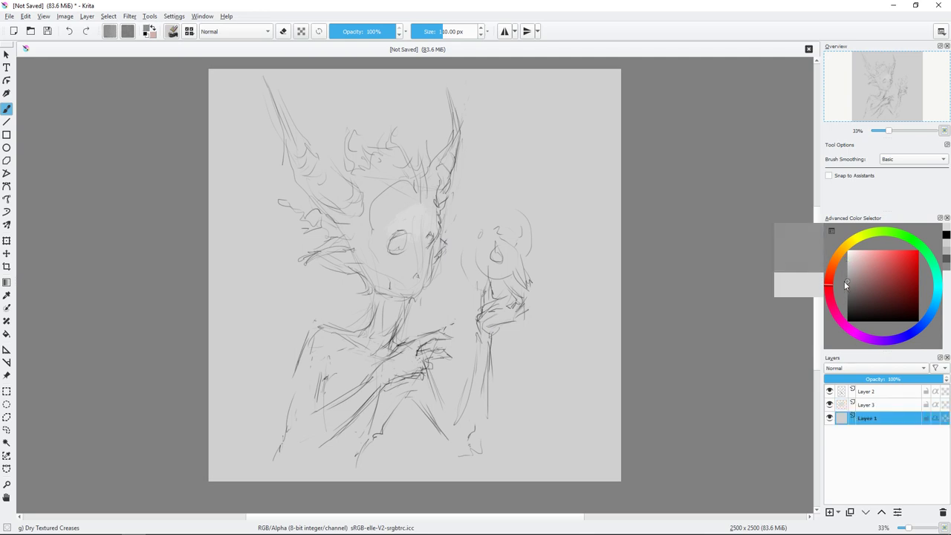
pyautogui.hotkey('shift', 'BackSpace')
pyautogui.press('pageup')
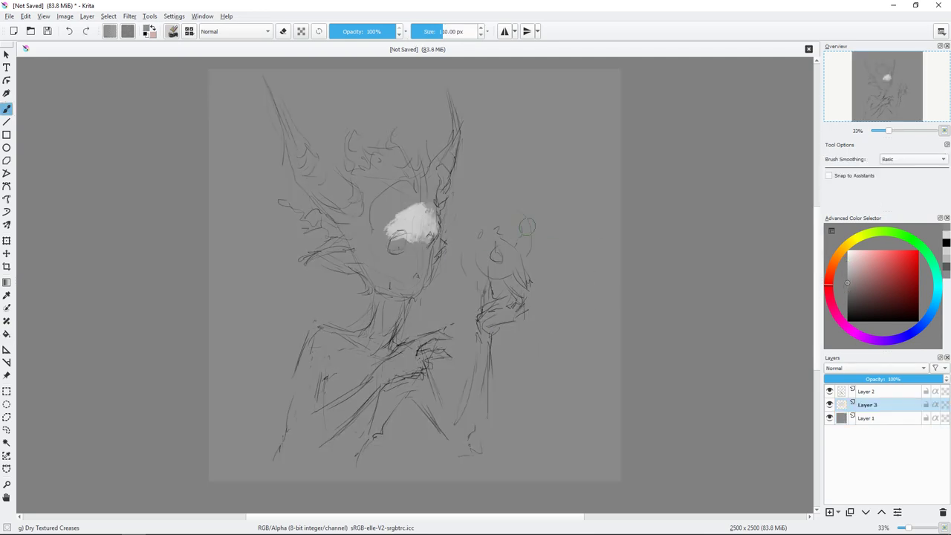
# Block in light grey over the face, neck, ears, upper head and orb.
pyautogui.press('k')
pyautogui.moveTo(399, 211)
pyautogui.mouseDown()
pyautogui.moveTo(420, 205)
pyautogui.moveTo(382, 189)
pyautogui.mouseUp()
pyautogui.moveTo(408, 229); pyautogui.dragTo(434, 214)
pyautogui.moveTo(419, 252)
pyautogui.mouseDown()
pyautogui.moveTo(403, 283)
pyautogui.moveTo(375, 208)
pyautogui.moveTo(383, 342)
pyautogui.mouseUp()
pyautogui.moveTo(453, 202); pyautogui.dragTo(444, 203)
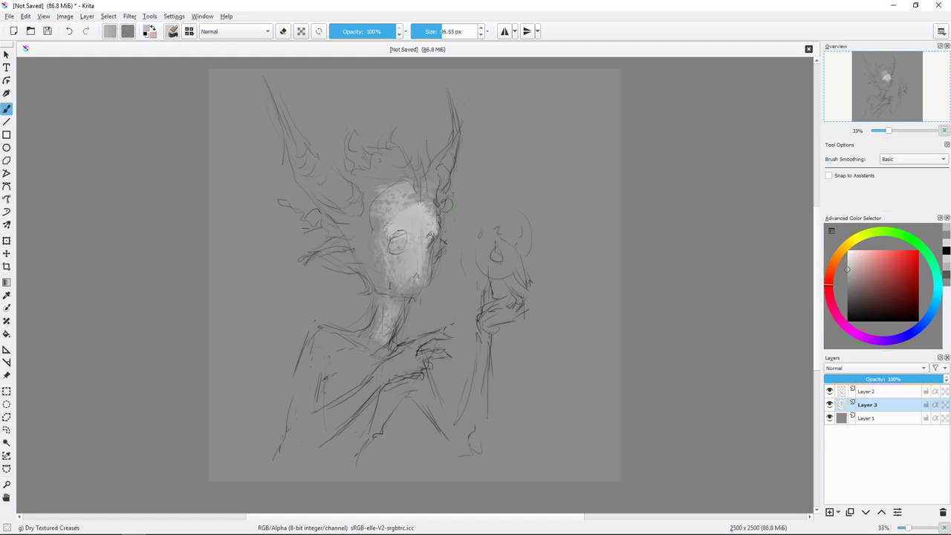
pyautogui.moveTo(321, 169)
pyautogui.mouseDown()
pyautogui.moveTo(358, 198)
pyautogui.moveTo(412, 165)
pyautogui.moveTo(446, 217)
pyautogui.mouseUp()
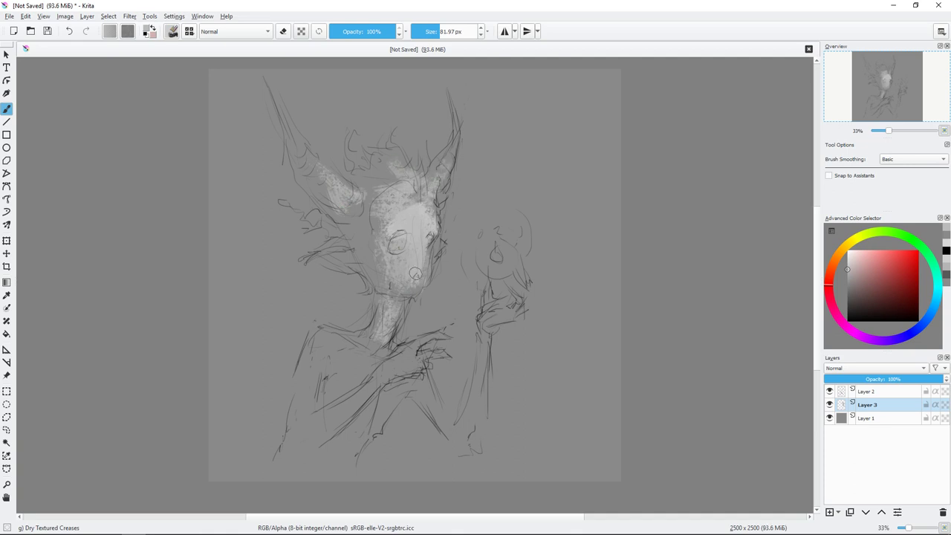
pyautogui.moveTo(514, 235)
pyautogui.mouseDown()
pyautogui.moveTo(490, 256)
pyautogui.moveTo(505, 267)
pyautogui.moveTo(513, 242)
pyautogui.moveTo(475, 269)
pyautogui.mouseUp()
# With a smaller brush, paint light grey over the orb, hand and arm.
pyautogui.press('[')
pyautogui.press('[')
pyautogui.moveTo(490, 315); pyautogui.dragTo(520, 291)
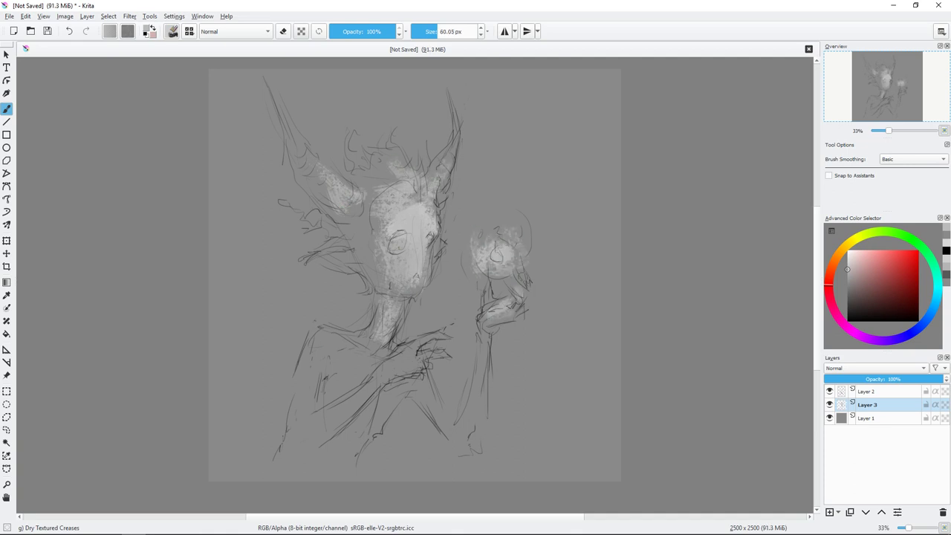
pyautogui.moveTo(482, 324); pyautogui.dragTo(482, 386)
pyautogui.moveTo(429, 336); pyautogui.dragTo(387, 375)
# Add light grey to the right ear, forehead and chest, then pick a dark reddish shading tone.
pyautogui.moveTo(452, 134); pyautogui.dragTo(441, 208)
pyautogui.moveTo(417, 145); pyautogui.dragTo(370, 187)
pyautogui.press(']')
pyautogui.moveTo(417, 380); pyautogui.dragTo(377, 416)
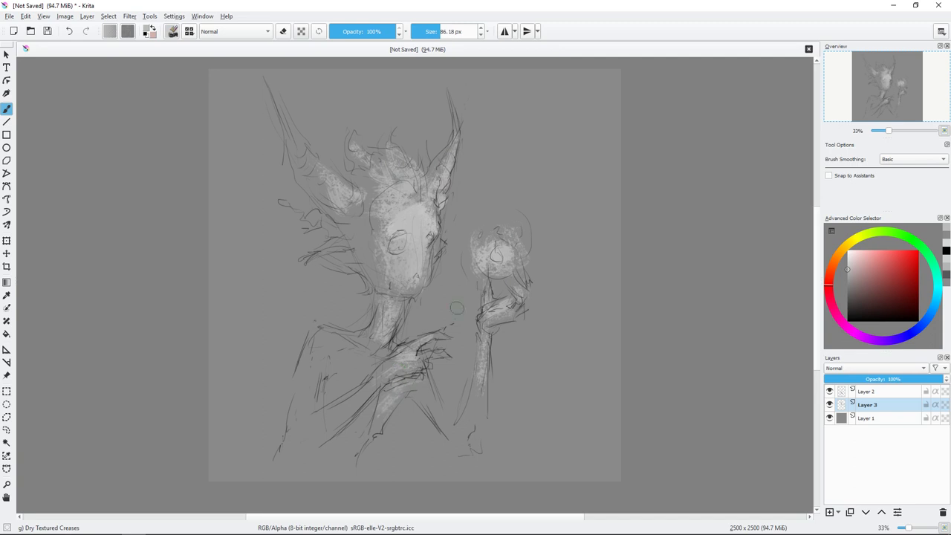
pyautogui.press('[')
pyautogui.click(859, 297)
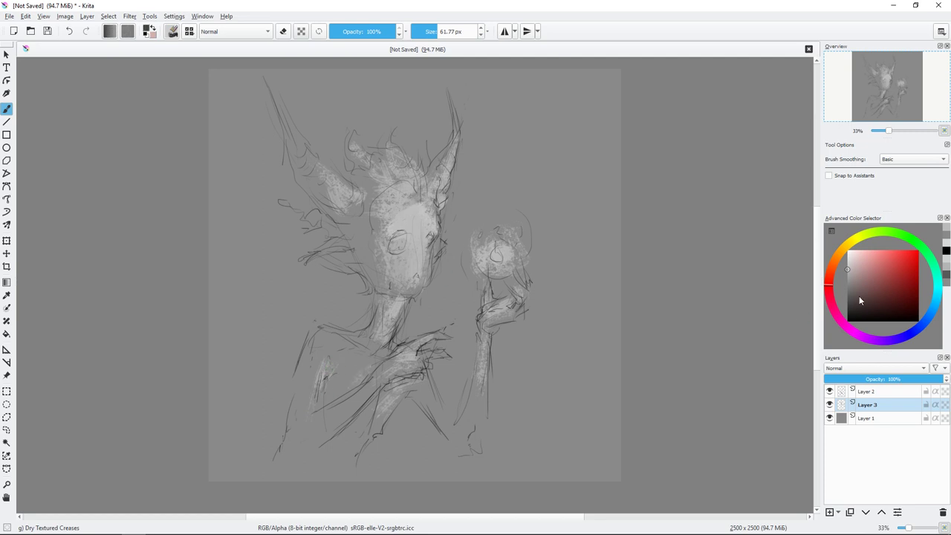
pyautogui.click(857, 290)
# Shade around the face and neck with reddish-brown strokes.
pyautogui.press('[')
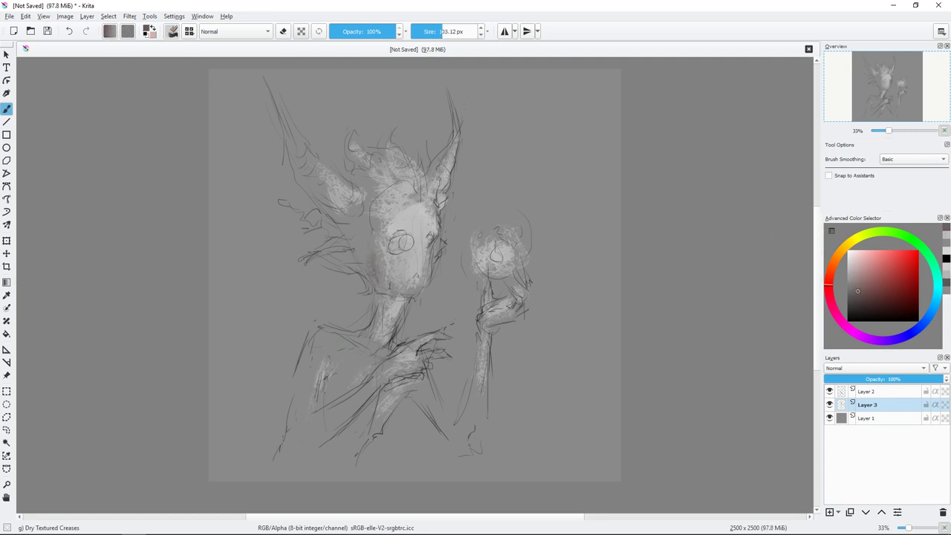
pyautogui.press(']')
pyautogui.moveTo(372, 253)
pyautogui.mouseDown()
pyautogui.moveTo(394, 289)
pyautogui.moveTo(370, 268)
pyautogui.mouseUp()
pyautogui.moveTo(412, 301); pyautogui.dragTo(383, 305)
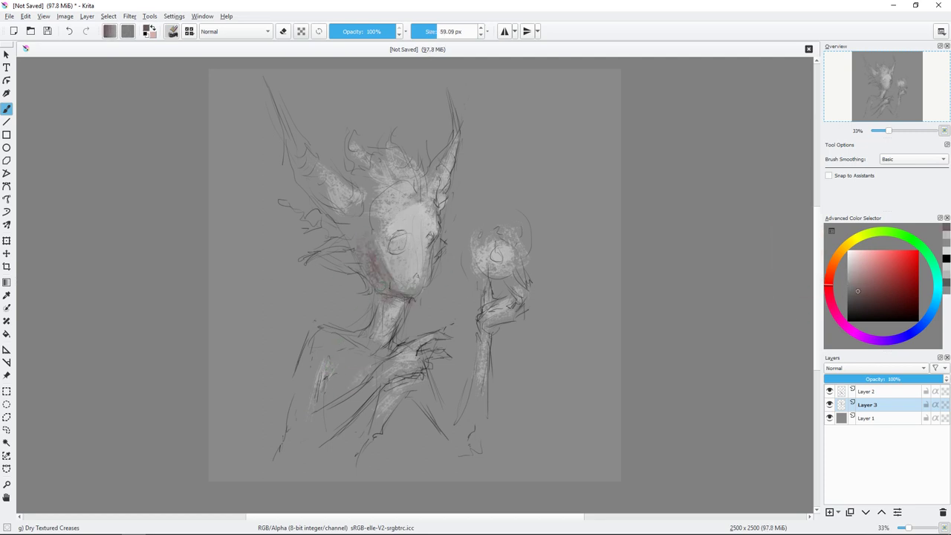
# Shade down the left horn, inside the right horn and the left side of the face.
pyautogui.press('[')
pyautogui.press('[')
pyautogui.press('[')
pyautogui.moveTo(268, 89)
pyautogui.mouseDown()
pyautogui.moveTo(319, 192)
pyautogui.moveTo(333, 196)
pyautogui.mouseUp()
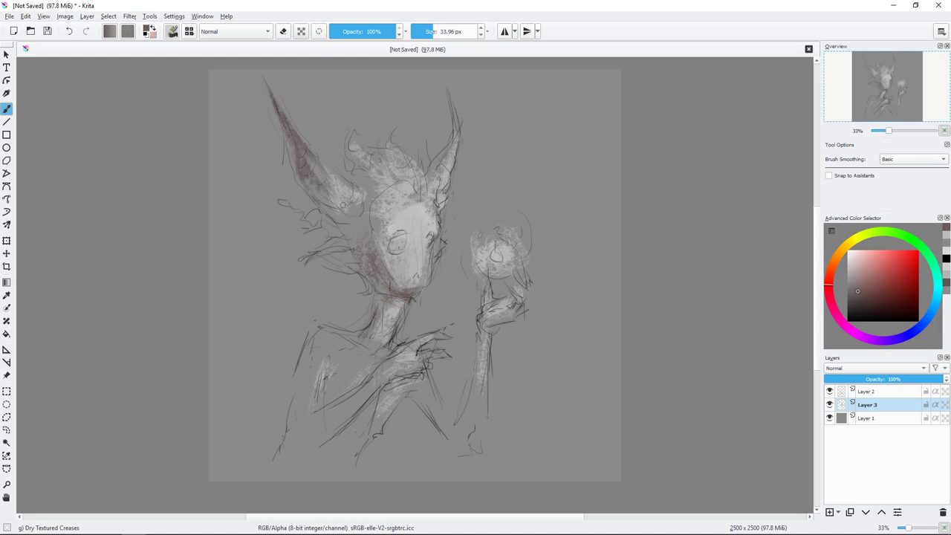
pyautogui.moveTo(454, 100); pyautogui.dragTo(430, 183)
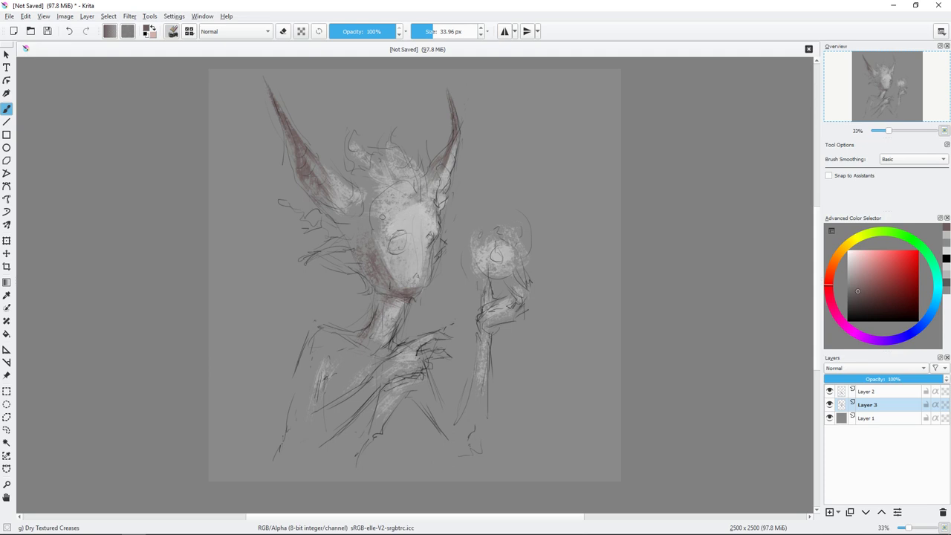
pyautogui.press(']')
pyautogui.press(']')
pyautogui.press(']')
pyautogui.moveTo(349, 238); pyautogui.dragTo(316, 256)
pyautogui.moveTo(305, 211)
pyautogui.mouseDown()
pyautogui.moveTo(357, 245)
pyautogui.moveTo(349, 152)
pyautogui.mouseUp()
pyautogui.moveTo(349, 259)
pyautogui.mouseDown()
pyautogui.moveTo(333, 267)
pyautogui.moveTo(318, 249)
pyautogui.moveTo(325, 260)
pyautogui.mouseUp()
# Switch to a slightly darker shading tone and darken both horns.
pyautogui.press('[')
pyautogui.press('[')
pyautogui.press('[')
pyautogui.keyDown('ctrl'); pyautogui.click(338, 251); pyautogui.keyUp('ctrl')
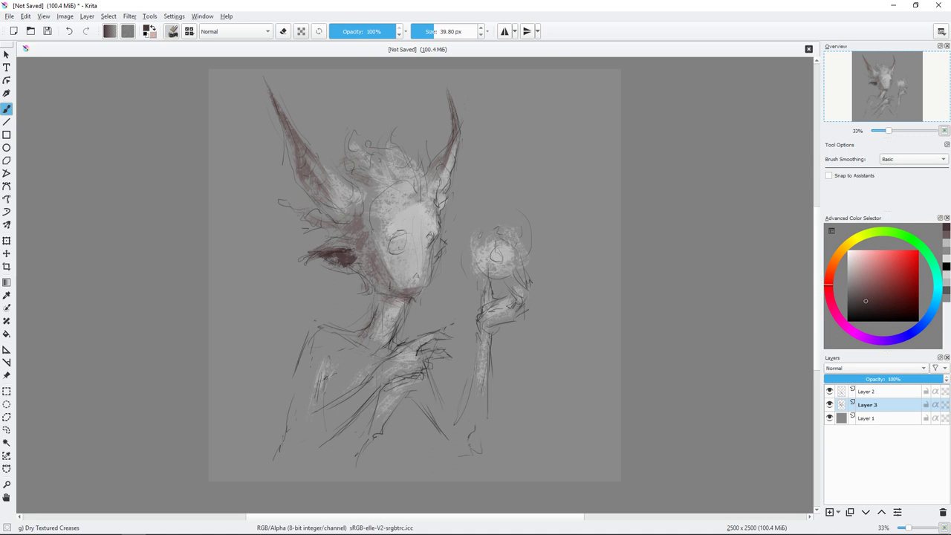
pyautogui.moveTo(269, 89); pyautogui.dragTo(322, 183)
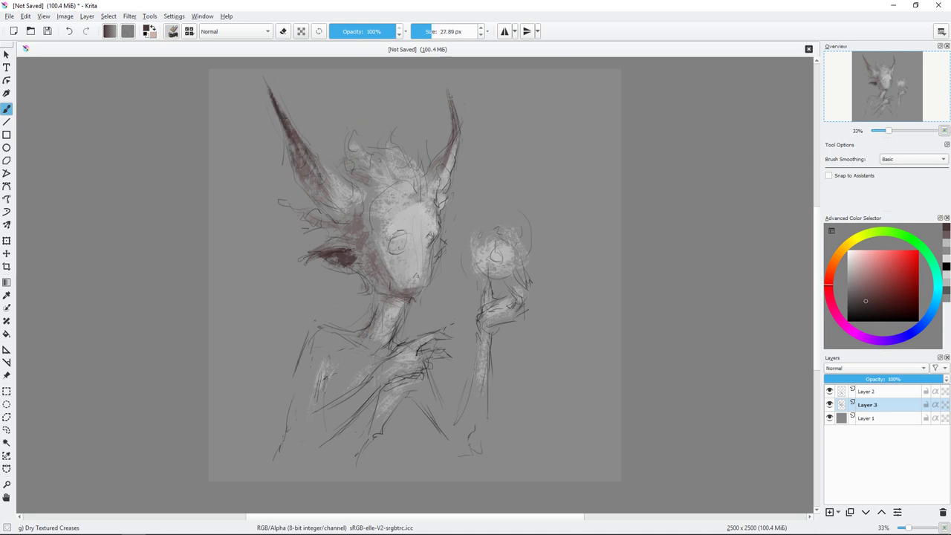
pyautogui.moveTo(453, 92); pyautogui.dragTo(451, 147)
# Shade the lower arm and the lower-left robe along its edge.
pyautogui.press(']')
pyautogui.press(']')
pyautogui.press(']')
pyautogui.moveTo(453, 438); pyautogui.dragTo(475, 379)
pyautogui.moveTo(343, 425)
pyautogui.mouseDown()
pyautogui.moveTo(308, 453)
pyautogui.moveTo(282, 454)
pyautogui.mouseUp()
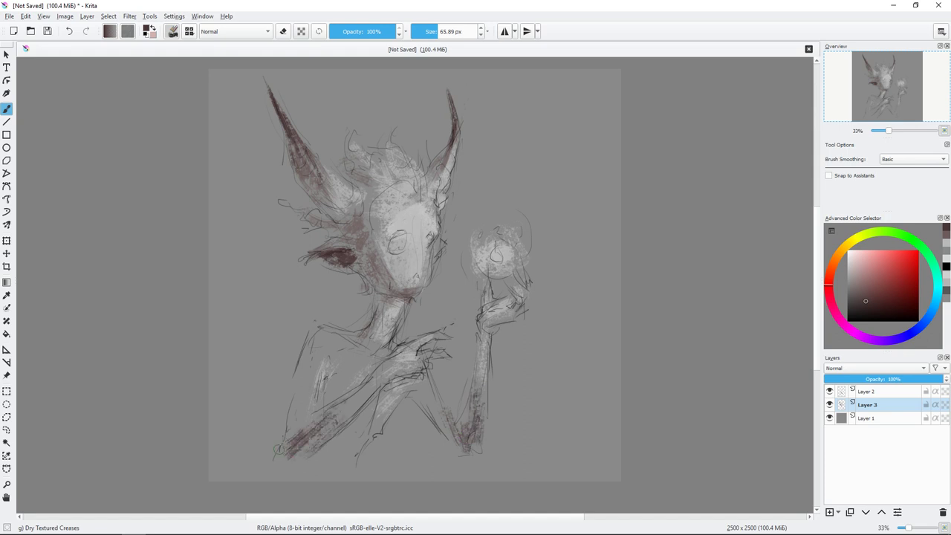
pyautogui.moveTo(301, 375); pyautogui.dragTo(288, 450)
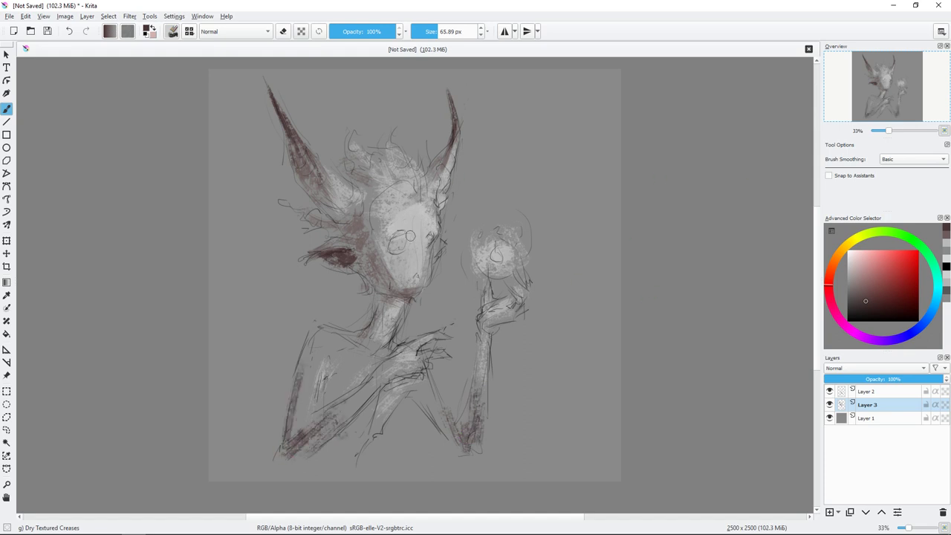
# Darken both eyes with a deeper tone.
pyautogui.keyDown('ctrl'); pyautogui.click(410, 236); pyautogui.keyUp('ctrl')
pyautogui.moveTo(394, 234)
pyautogui.mouseDown()
pyautogui.moveTo(404, 248)
pyautogui.moveTo(433, 244)
pyautogui.mouseUp()
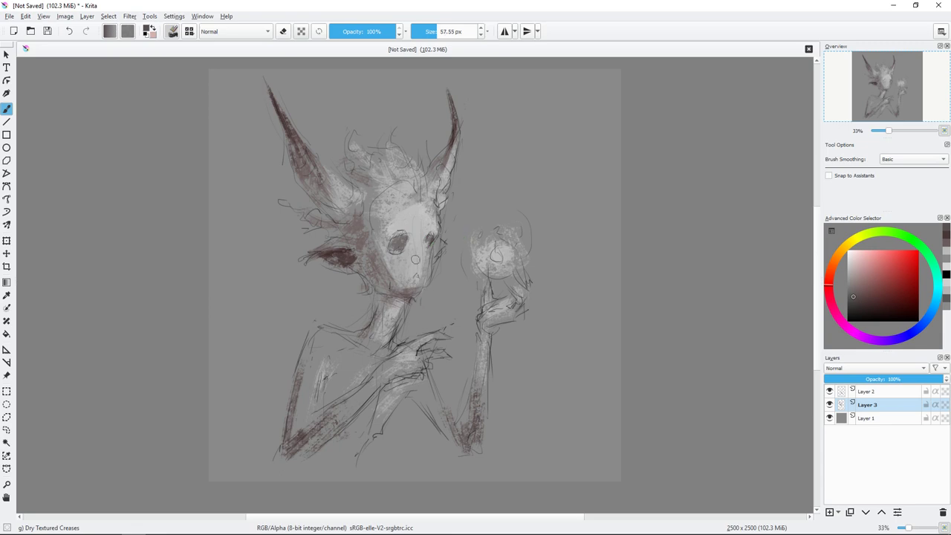
pyautogui.keyDown('ctrl'); pyautogui.click(415, 259); pyautogui.keyUp('ctrl')
pyautogui.press('[')
# Shade the chest, left torso and arm with a darker reddish-brown.
pyautogui.keyDown('ctrl'); pyautogui.click(417, 275); pyautogui.keyUp('ctrl')
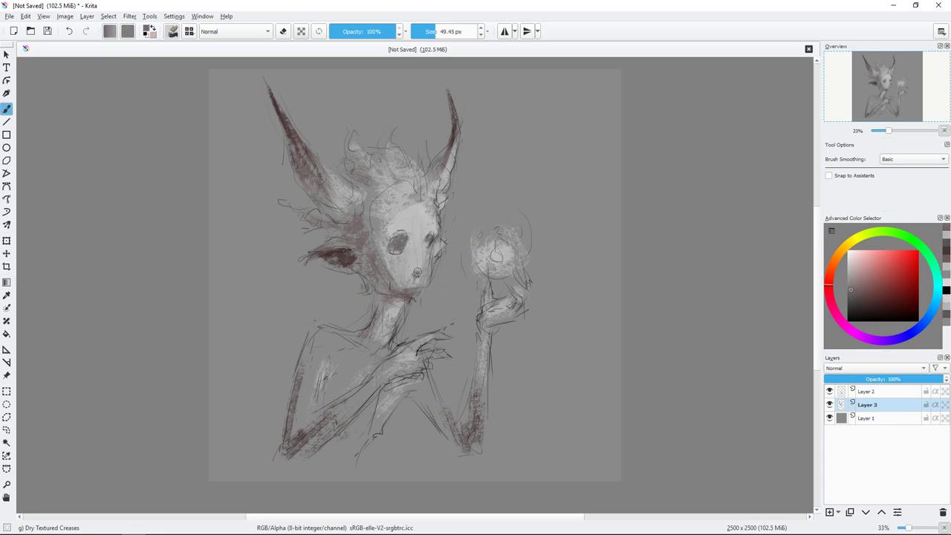
pyautogui.press(']')
pyautogui.press(']')
pyautogui.moveTo(380, 328)
pyautogui.mouseDown()
pyautogui.moveTo(355, 381)
pyautogui.moveTo(338, 339)
pyautogui.mouseUp()
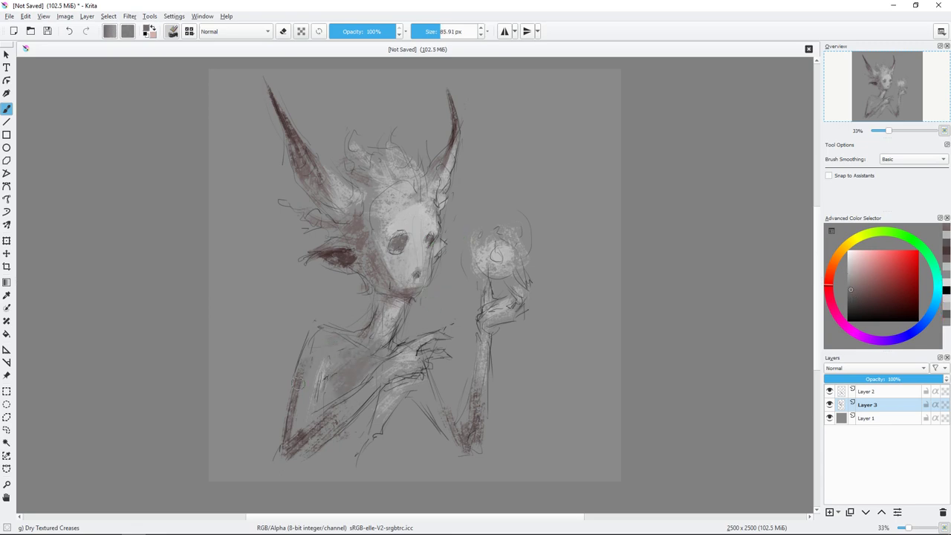
pyautogui.moveTo(374, 380); pyautogui.dragTo(355, 398)
pyautogui.moveTo(355, 445)
pyautogui.mouseDown()
pyautogui.moveTo(319, 364)
pyautogui.moveTo(303, 438)
pyautogui.mouseUp()
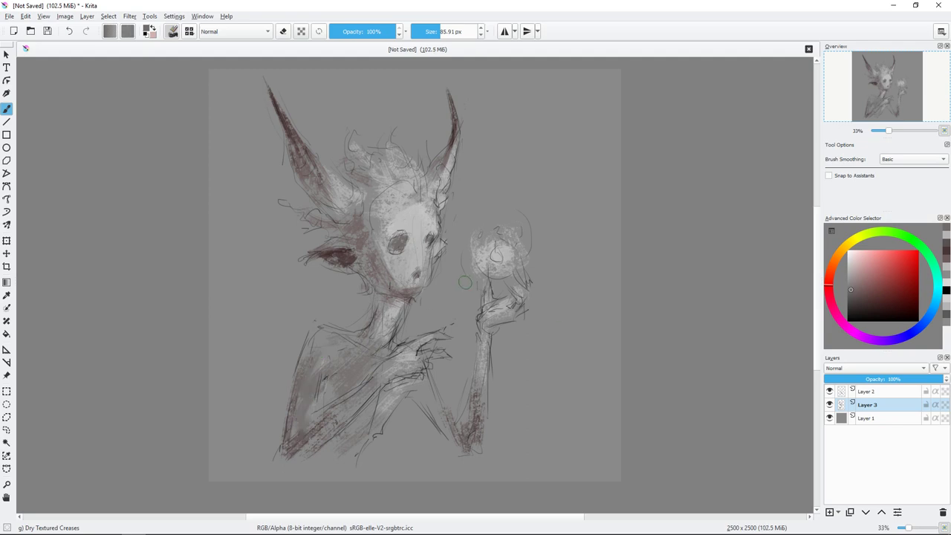
pyautogui.press('[')
pyautogui.press('[')
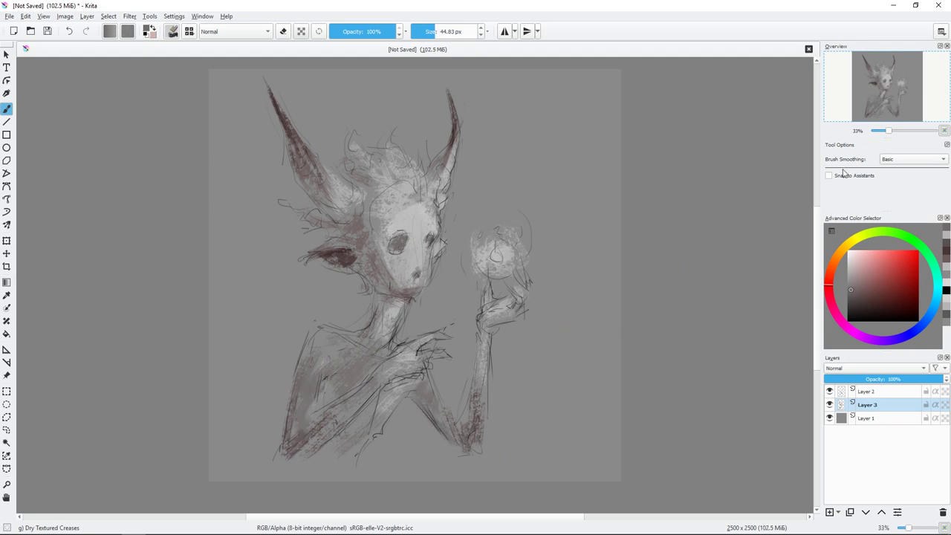
pyautogui.keyDown('ctrl'); pyautogui.click(497, 254); pyautogui.keyUp('ctrl')
# Paint a bright pale-yellow glow over the orb on Layer 3.
pyautogui.moveTo(496, 255); pyautogui.dragTo(514, 233)
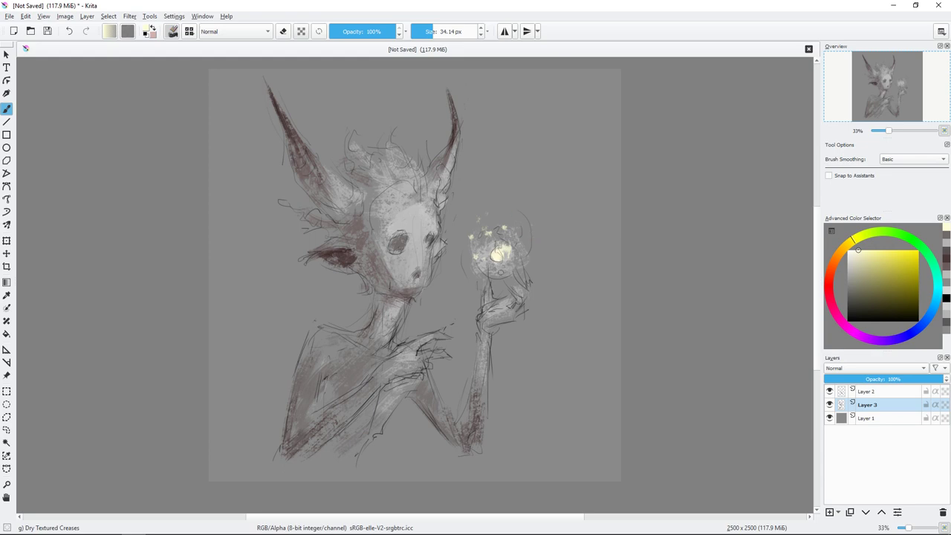
pyautogui.click(866, 390)
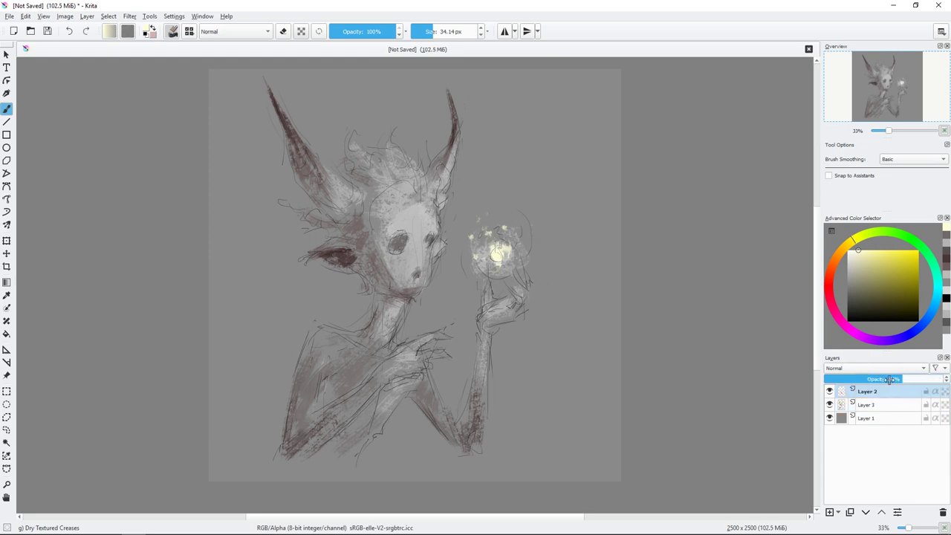
pyautogui.click(891, 407)
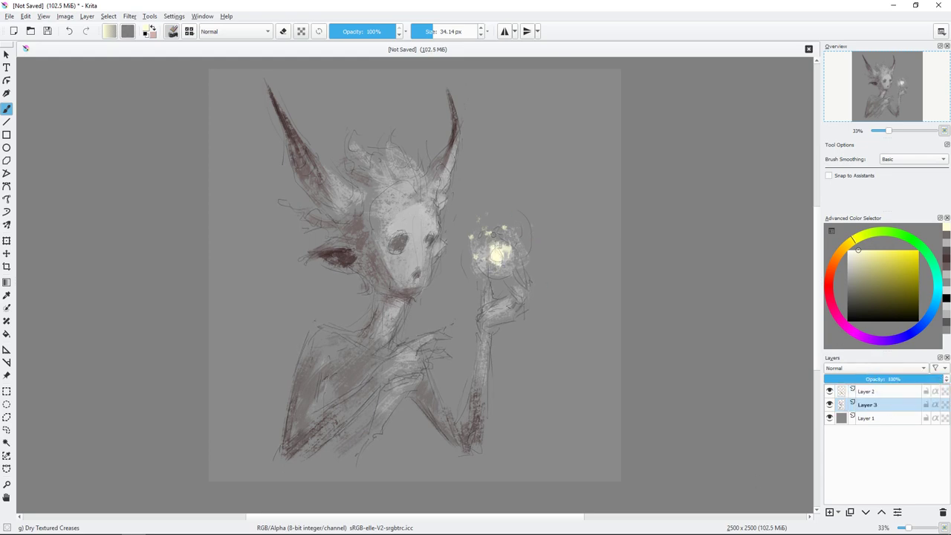
# Zoom in on the head and paint light yellow highlights on the face.
pyautogui.click(496, 253)
pyautogui.click(880, 250)
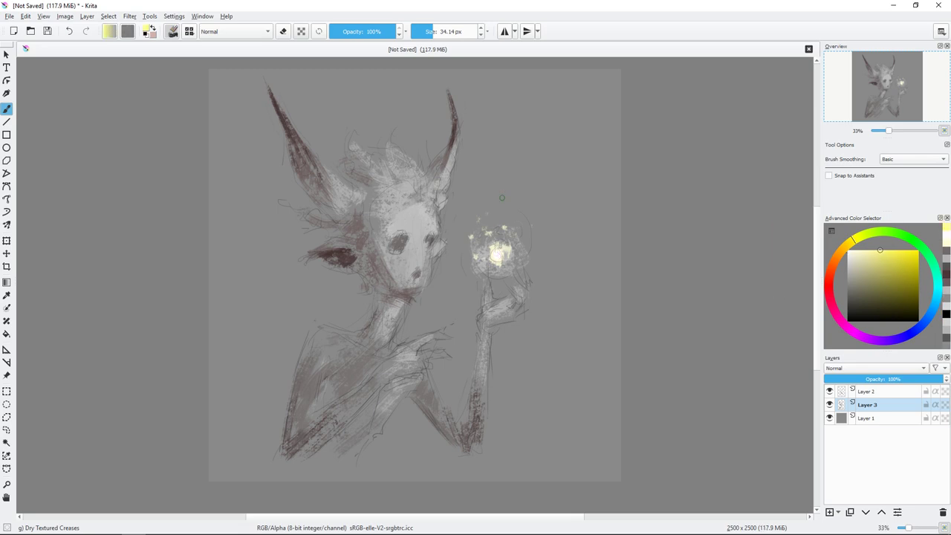
pyautogui.press('[')
pyautogui.press('+')
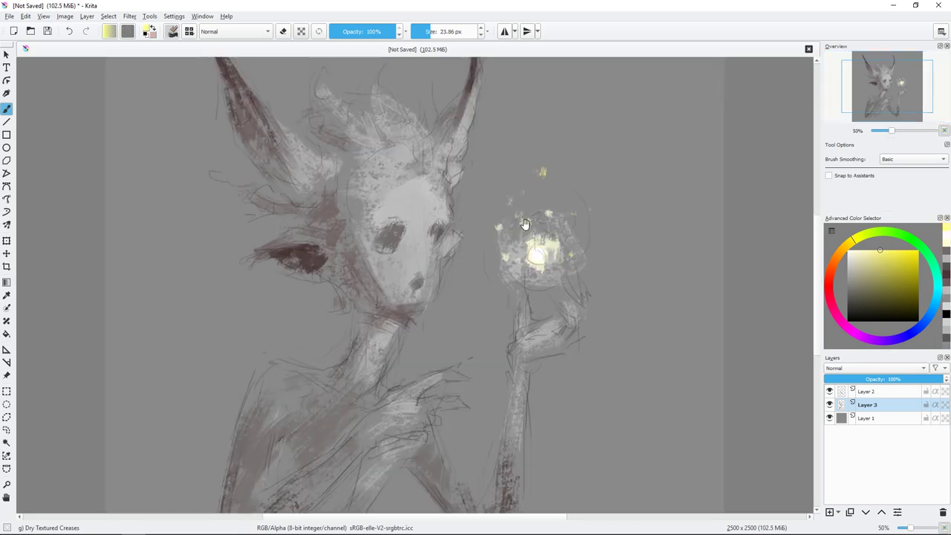
pyautogui.moveTo(876, 252); pyautogui.dragTo(871, 255)
pyautogui.press(']')
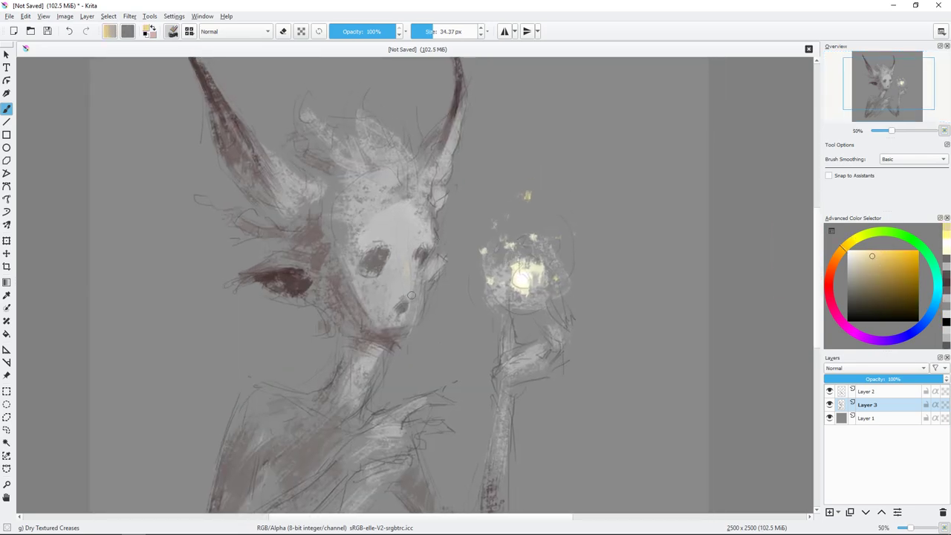
pyautogui.moveTo(403, 242)
pyautogui.mouseDown()
pyautogui.moveTo(408, 282)
pyautogui.moveTo(410, 272)
pyautogui.mouseUp()
# Add a faint yellow mark beside the nose and pale yellow under the left eye.
pyautogui.press('[')
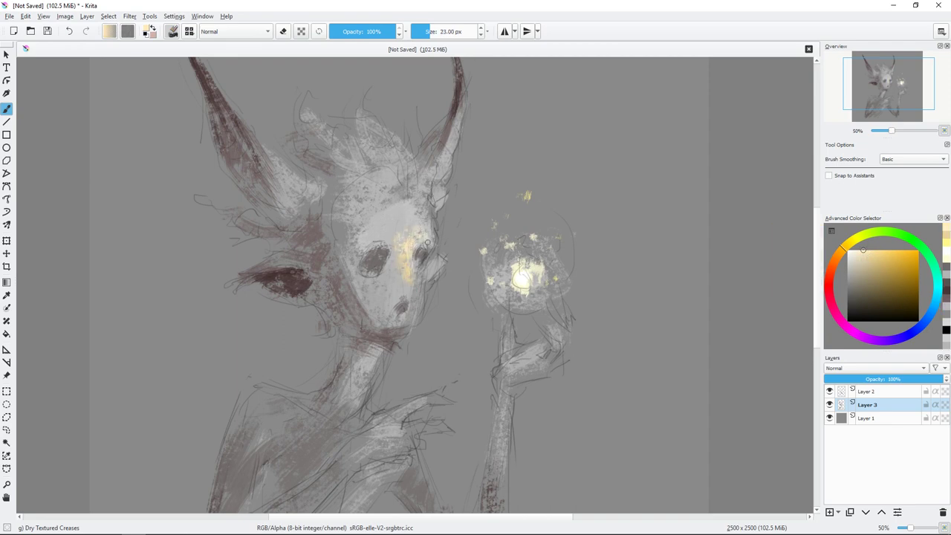
pyautogui.moveTo(412, 284); pyautogui.dragTo(409, 312)
pyautogui.press(']')
pyautogui.moveTo(377, 277); pyautogui.dragTo(382, 294)
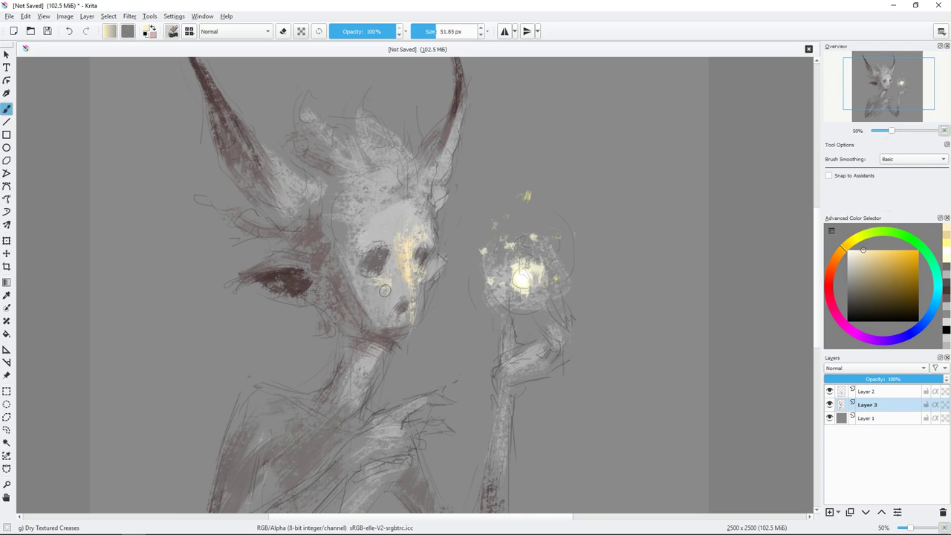
pyautogui.press('[')
pyautogui.press('[')
# Paint pale yellow highlights on the head and forehead between the horns.
pyautogui.scroll(2, 449, 164)
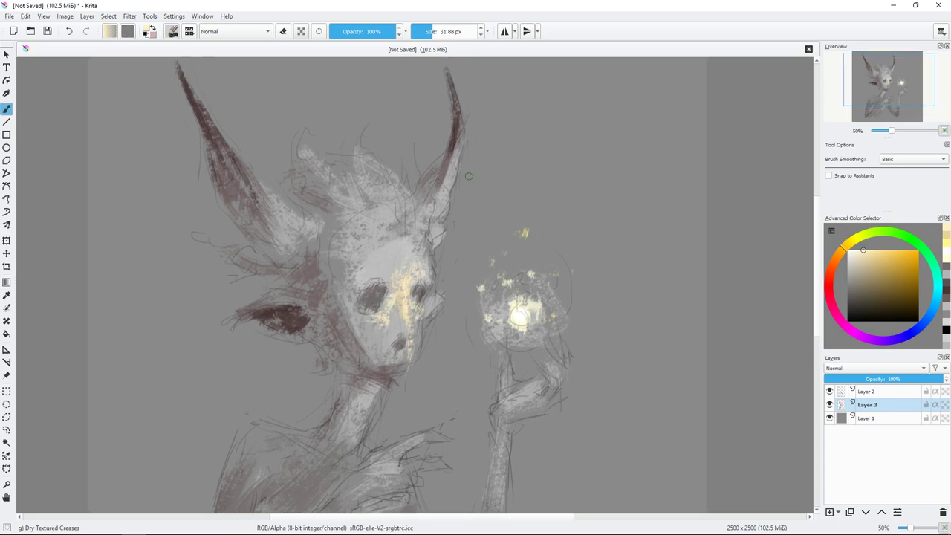
pyautogui.press('[')
pyautogui.moveTo(445, 205)
pyautogui.mouseDown()
pyautogui.moveTo(441, 219)
pyautogui.moveTo(406, 242)
pyautogui.mouseUp()
pyautogui.moveTo(395, 187); pyautogui.dragTo(410, 238)
pyautogui.moveTo(421, 197); pyautogui.dragTo(421, 242)
pyautogui.keyDown('ctrl'); pyautogui.click(524, 232); pyautogui.keyUp('ctrl')
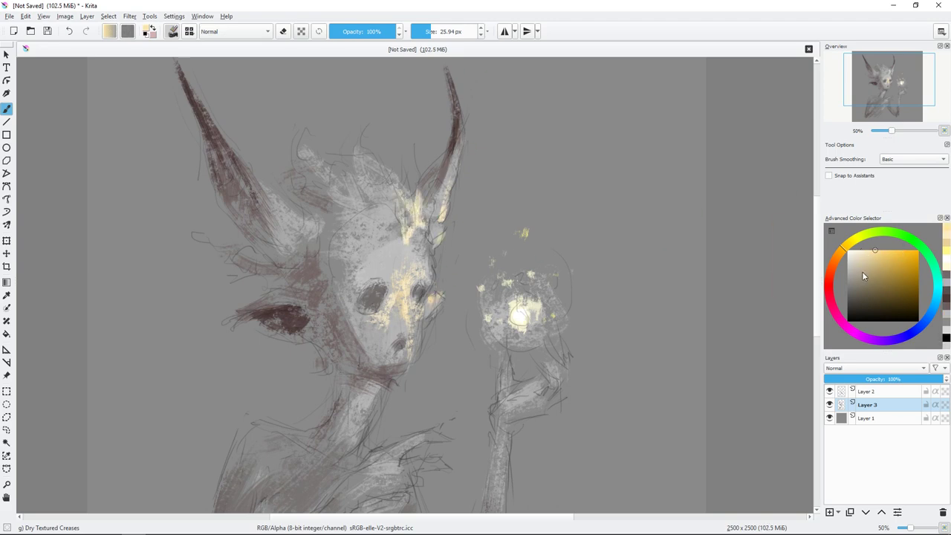
pyautogui.click(862, 269)
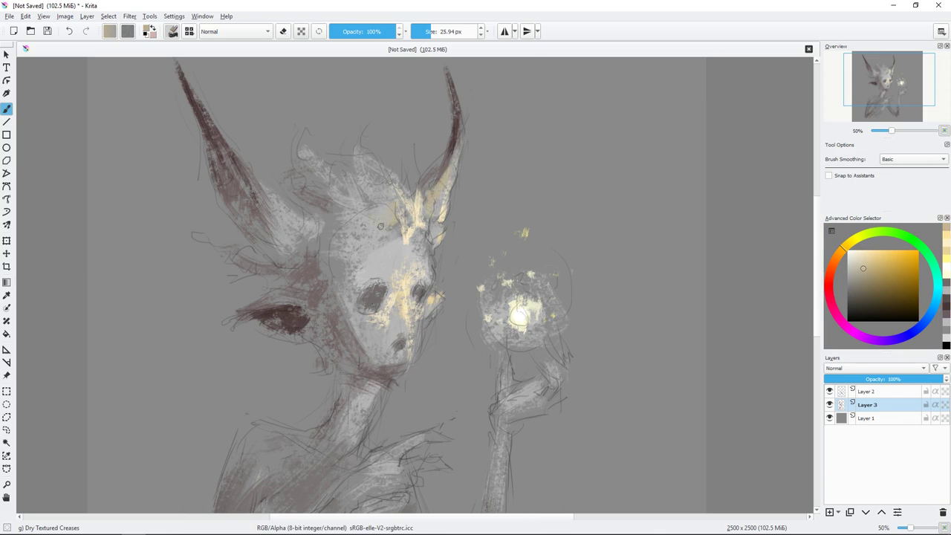
pyautogui.press('-')
# Paint grey-blue strokes on the ear, cheek and top of the head.
pyautogui.click(857, 281)
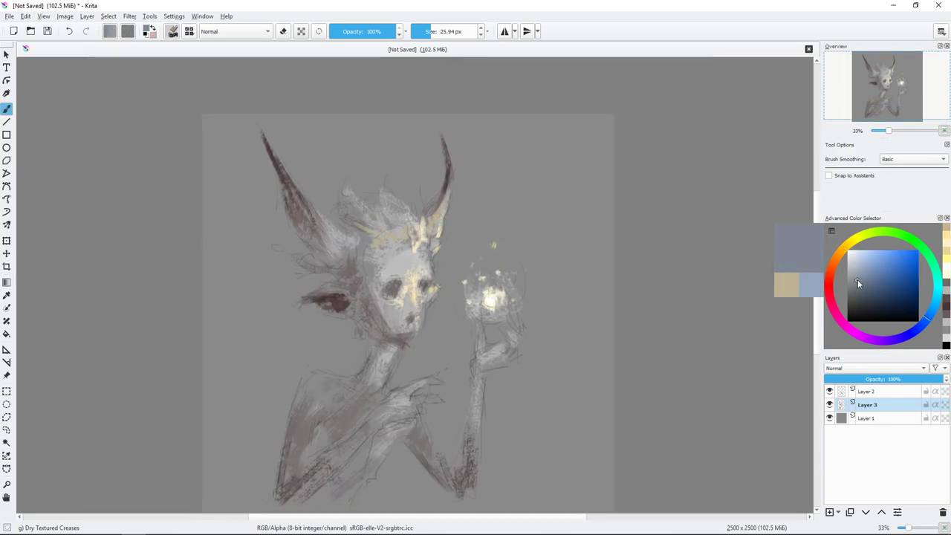
pyautogui.moveTo(285, 223); pyautogui.dragTo(299, 236)
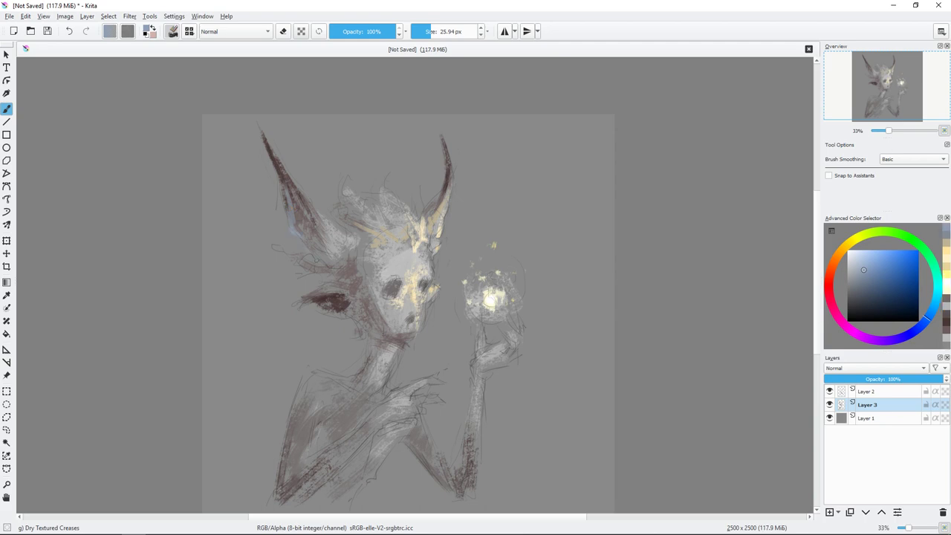
pyautogui.moveTo(307, 271)
pyautogui.mouseDown()
pyautogui.moveTo(343, 284)
pyautogui.moveTo(315, 295)
pyautogui.mouseUp()
pyautogui.moveTo(343, 190); pyautogui.dragTo(336, 214)
# Zoom in on the face and darken the eye with short dark strokes.
pyautogui.press('[')
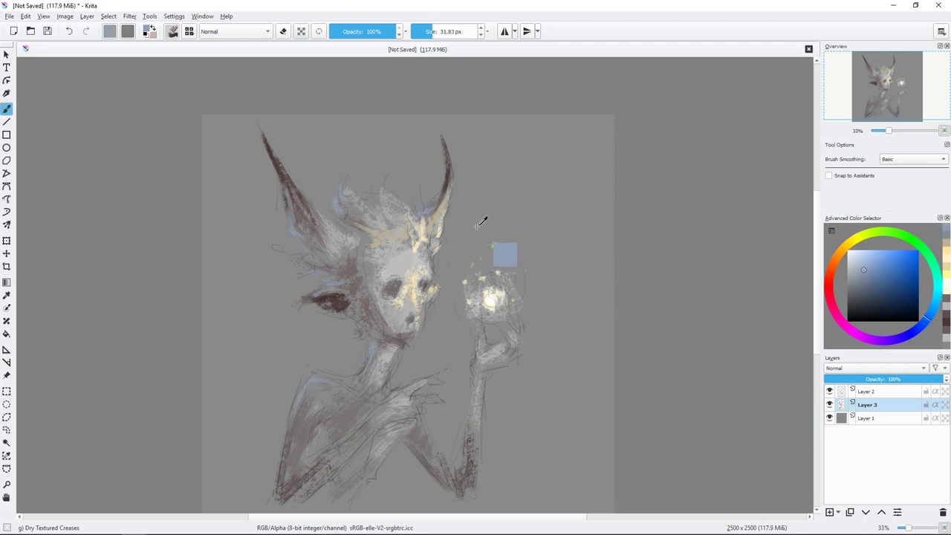
pyautogui.press('+')
pyautogui.press('k')
pyautogui.press('k')
pyautogui.press('[')
pyautogui.press('[')
pyautogui.click(401, 275)
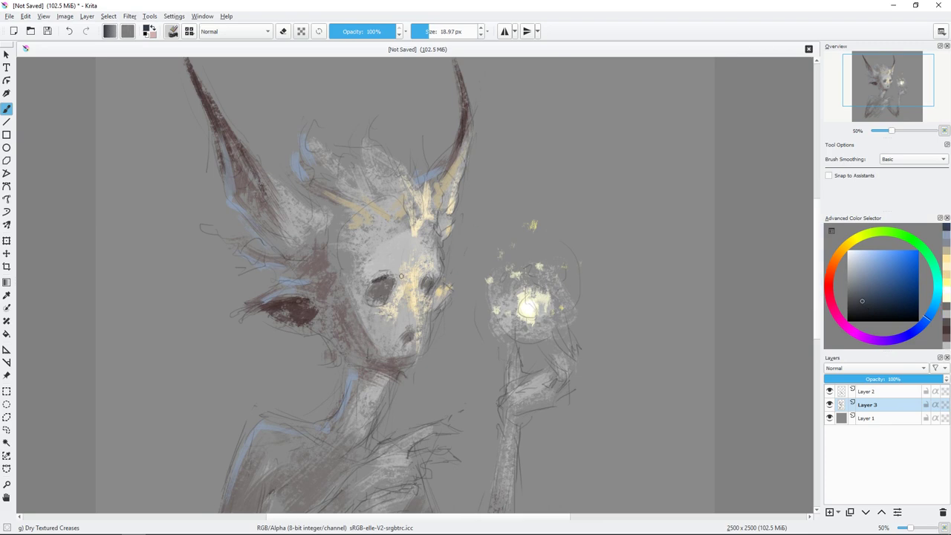
pyautogui.moveTo(430, 276)
pyautogui.mouseDown()
pyautogui.moveTo(424, 300)
pyautogui.moveTo(429, 269)
pyautogui.mouseUp()
# Add a lighter blue-grey stroke to the other eye and dab tan on the nose.
pyautogui.click(858, 276)
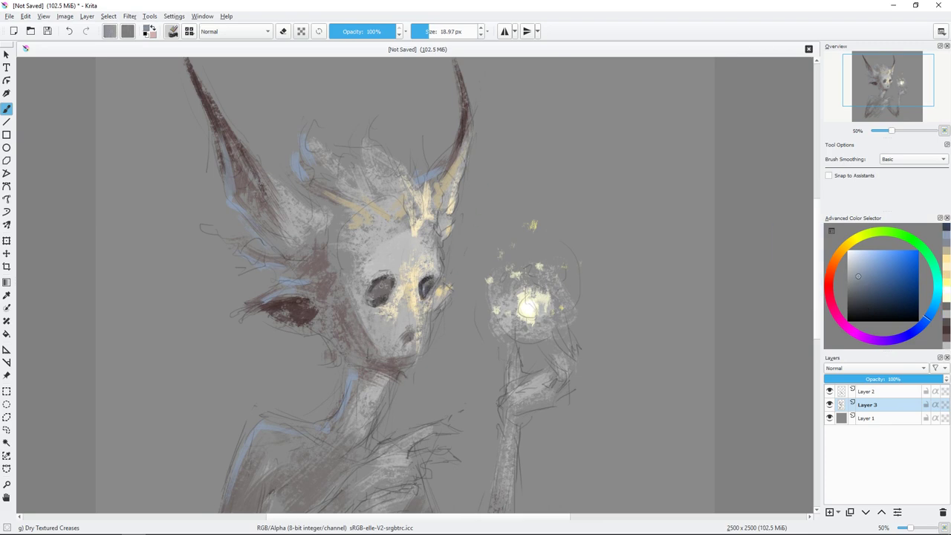
pyautogui.moveTo(376, 282)
pyautogui.mouseDown()
pyautogui.moveTo(382, 291)
pyautogui.moveTo(426, 291)
pyautogui.moveTo(396, 265)
pyautogui.moveTo(398, 253)
pyautogui.mouseUp()
pyautogui.click(867, 254)
pyautogui.click(864, 251)
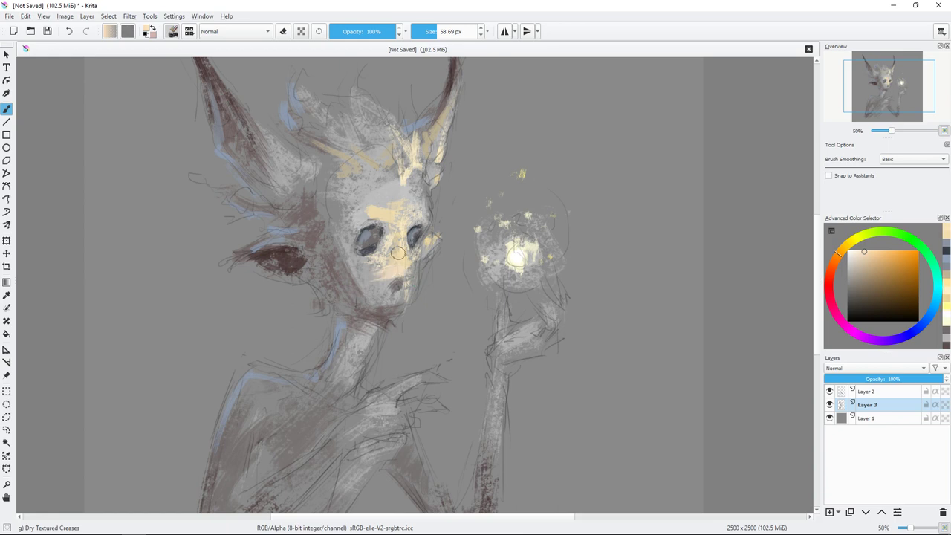
# Paint tan and yellowish-tan strokes on the raised hand's fingers.
pyautogui.moveTo(505, 325); pyautogui.dragTo(471, 313)
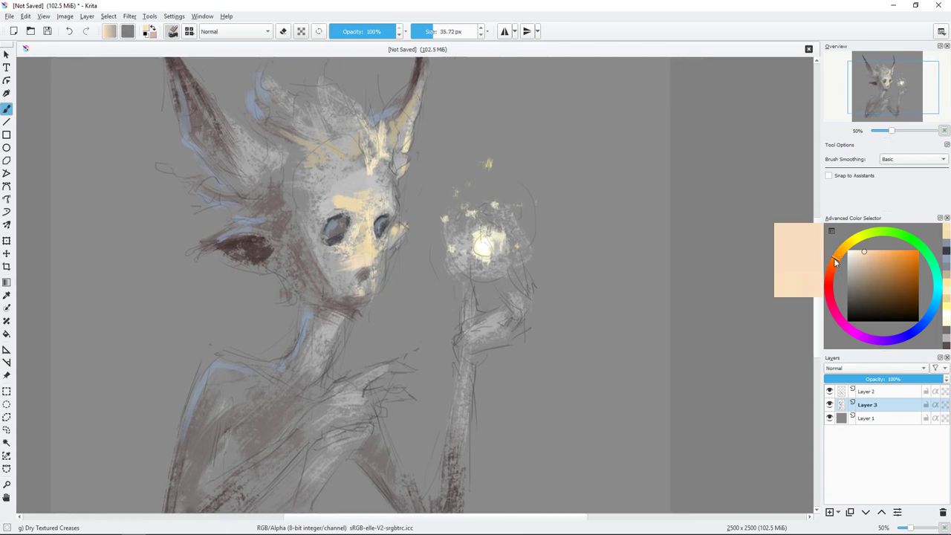
pyautogui.press('[')
pyautogui.moveTo(462, 278)
pyautogui.mouseDown()
pyautogui.moveTo(470, 307)
pyautogui.moveTo(518, 313)
pyautogui.mouseUp()
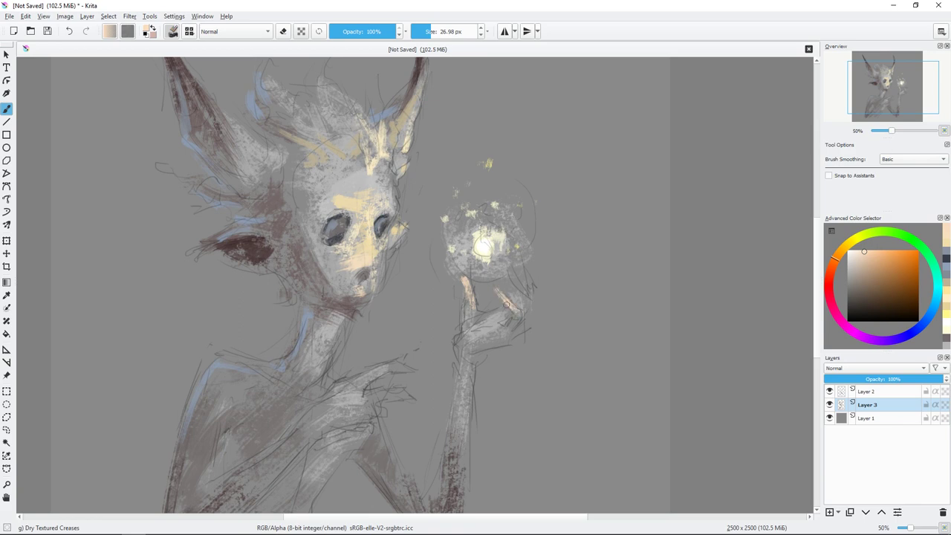
pyautogui.click(839, 251)
pyautogui.press('[')
pyautogui.press('[')
pyautogui.moveTo(459, 271); pyautogui.dragTo(469, 286)
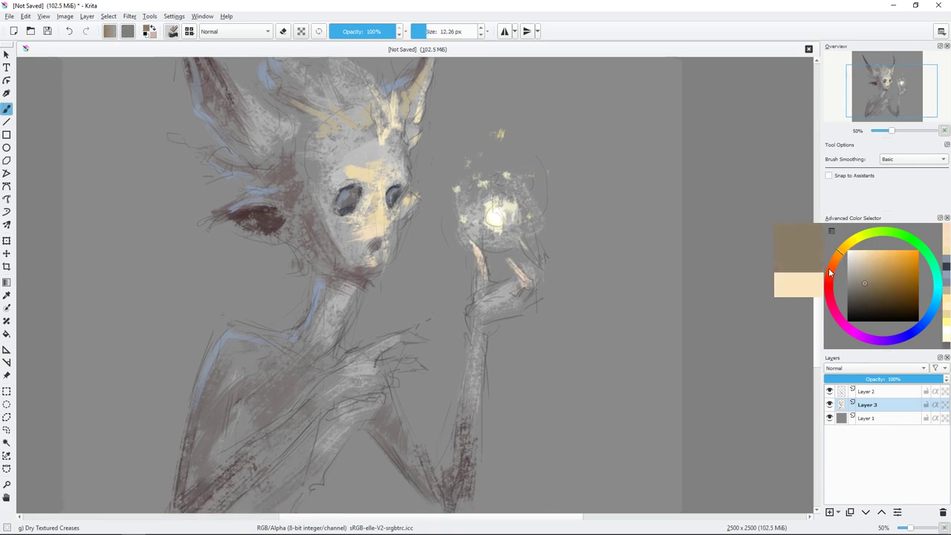
# Sample the dark blue-grey from the eye and add dark strokes around the eyes.
pyautogui.keyDown('ctrl'); pyautogui.click(498, 338); pyautogui.keyUp('ctrl')
pyautogui.moveTo(488, 283); pyautogui.dragTo(512, 347)
pyautogui.keyDown('ctrl'); pyautogui.click(367, 261); pyautogui.keyUp('ctrl')
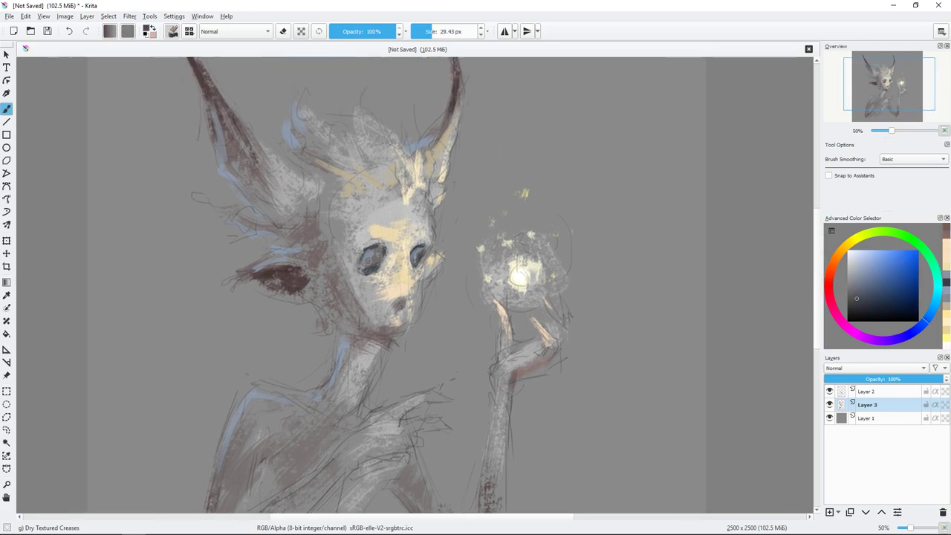
pyautogui.moveTo(361, 259)
pyautogui.mouseDown()
pyautogui.moveTo(373, 272)
pyautogui.moveTo(415, 265)
pyautogui.moveTo(377, 276)
pyautogui.mouseUp()
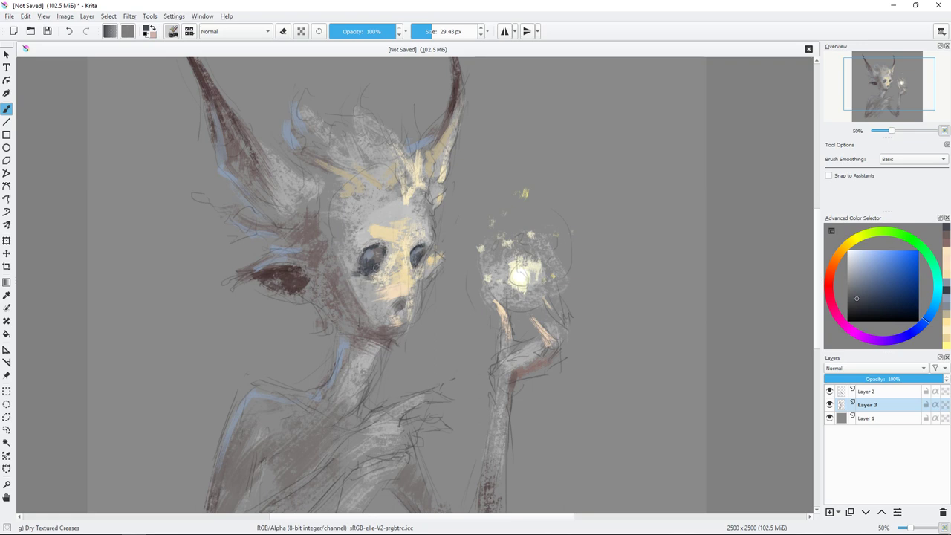
# Paint light beige strokes near the hand and across the wrist.
pyautogui.click(855, 309)
pyautogui.press('[')
pyautogui.press('[')
pyautogui.keyDown('ctrl'); pyautogui.click(391, 299); pyautogui.keyUp('ctrl')
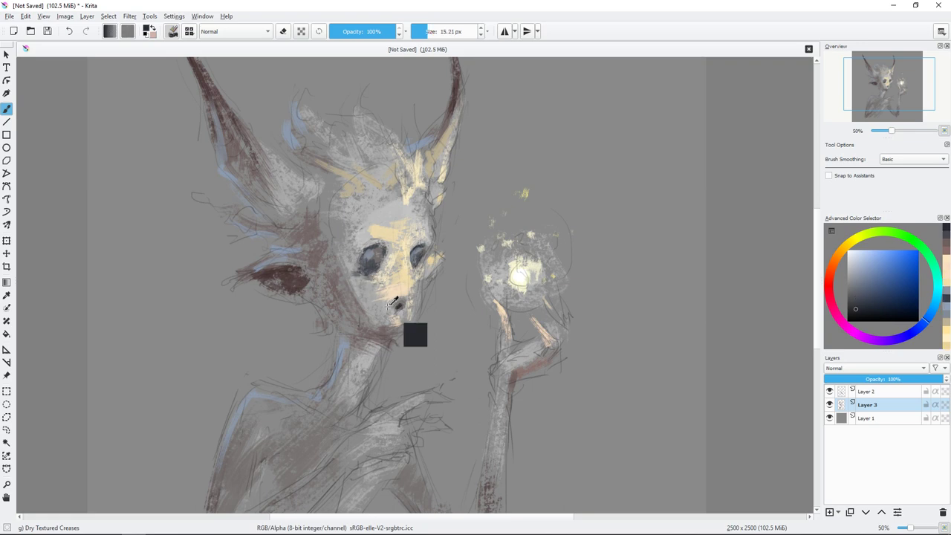
pyautogui.press('-')
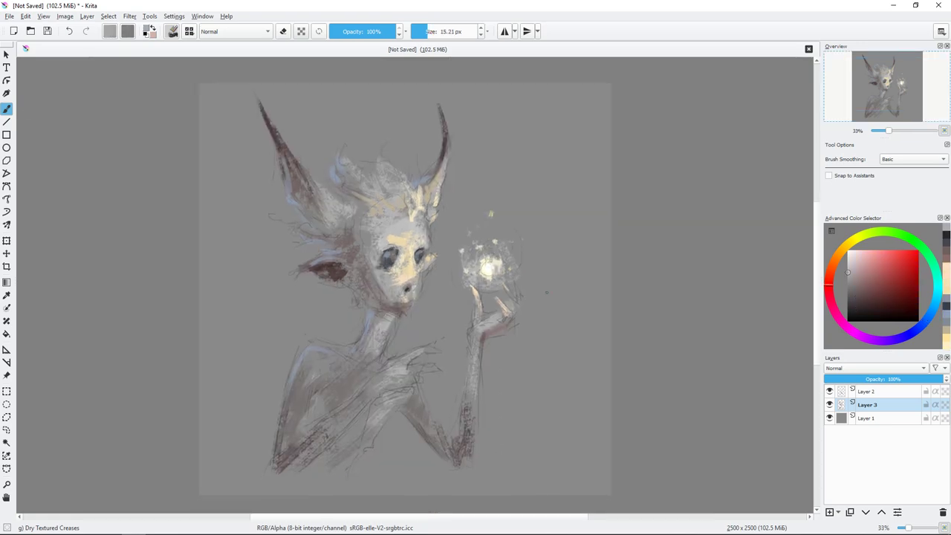
pyautogui.press('+')
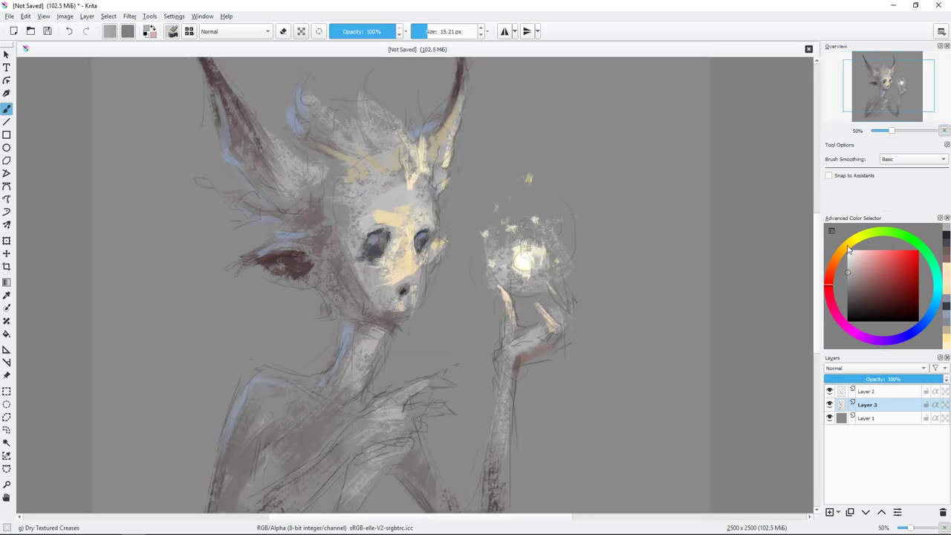
pyautogui.click(850, 250)
pyautogui.click(863, 260)
pyautogui.press(']')
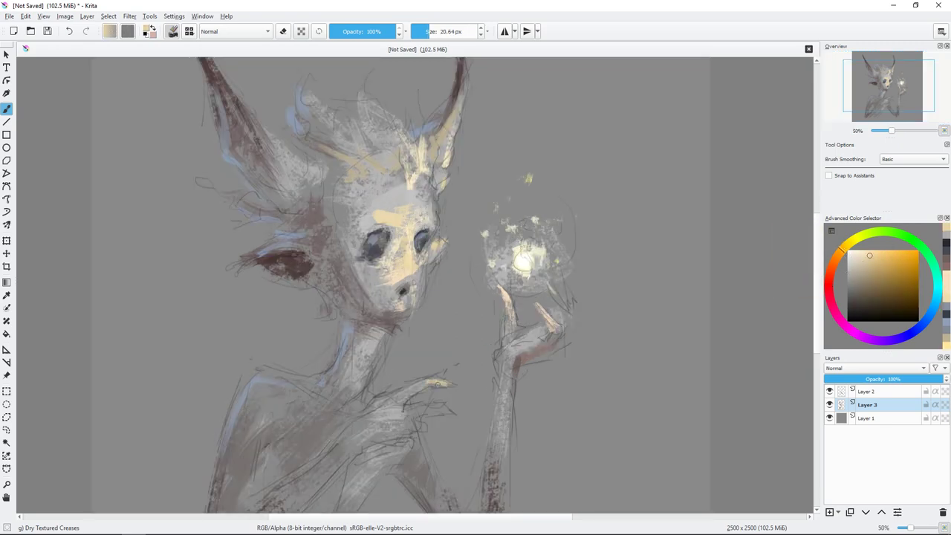
pyautogui.moveTo(446, 369)
pyautogui.mouseDown()
pyautogui.moveTo(459, 369)
pyautogui.moveTo(420, 337)
pyautogui.mouseUp()
pyautogui.press(']')
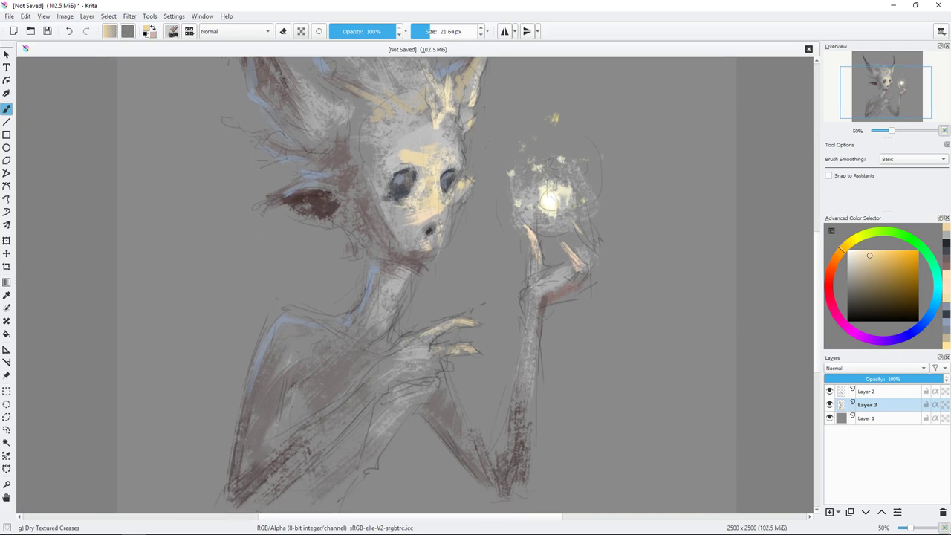
pyautogui.moveTo(537, 285); pyautogui.dragTo(563, 279)
# Add a small muted mauve stroke near the wrist.
pyautogui.click(860, 273)
pyautogui.click(836, 314)
pyautogui.click(857, 287)
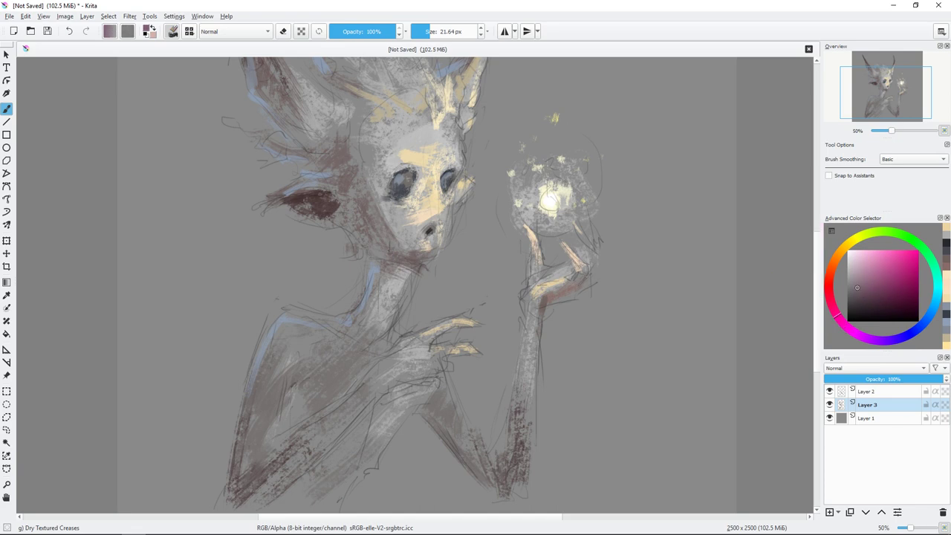
pyautogui.moveTo(536, 283); pyautogui.dragTo(538, 294)
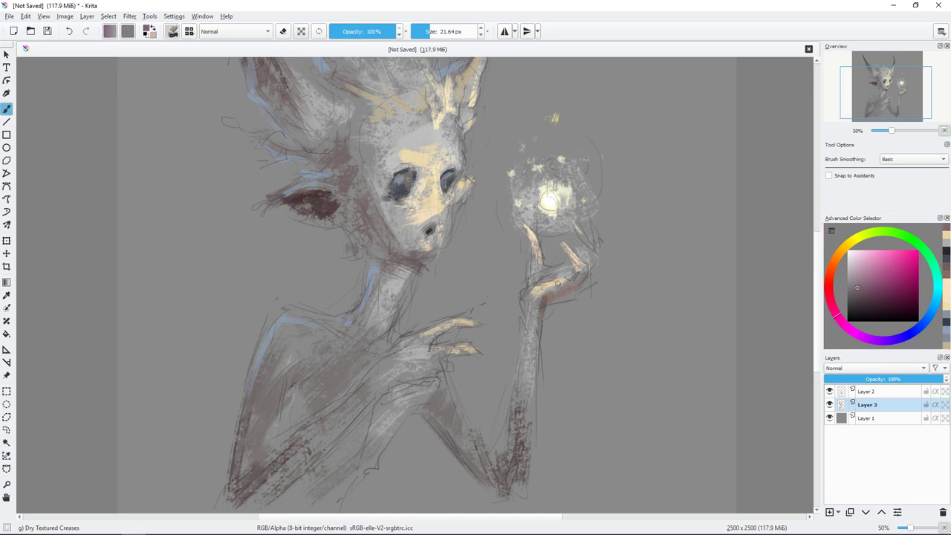
# Paint dark brown strokes over the left ear.
pyautogui.scroll(2, 463, 216)
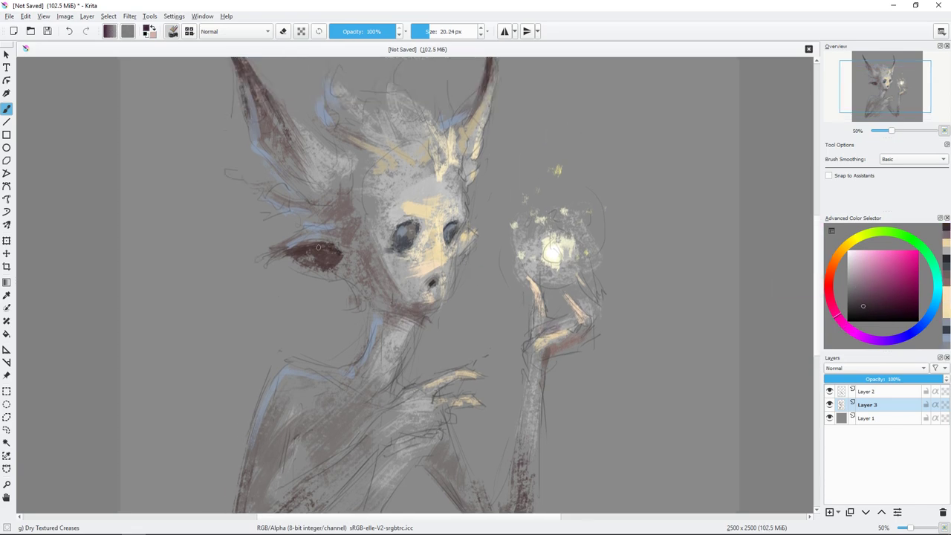
pyautogui.scroll(1, 416, 285)
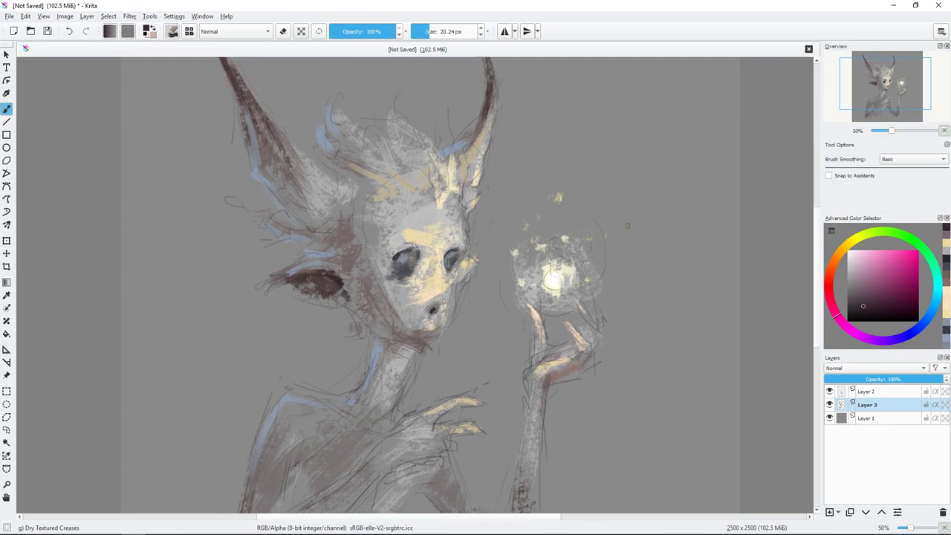
pyautogui.moveTo(287, 261)
pyautogui.mouseDown()
pyautogui.moveTo(312, 275)
pyautogui.moveTo(297, 285)
pyautogui.moveTo(344, 300)
pyautogui.moveTo(336, 282)
pyautogui.moveTo(396, 289)
pyautogui.mouseUp()
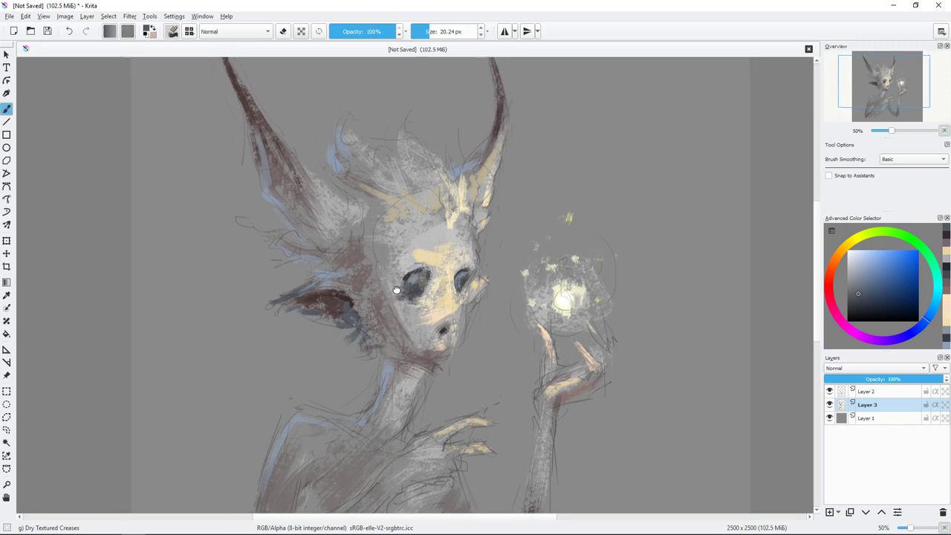
# Brush grey-blue strokes over the left ear with a larger brush.
pyautogui.press(']')
pyautogui.press(']')
pyautogui.press(']')
pyautogui.moveTo(230, 197)
pyautogui.mouseDown()
pyautogui.moveTo(314, 262)
pyautogui.moveTo(317, 275)
pyautogui.mouseUp()
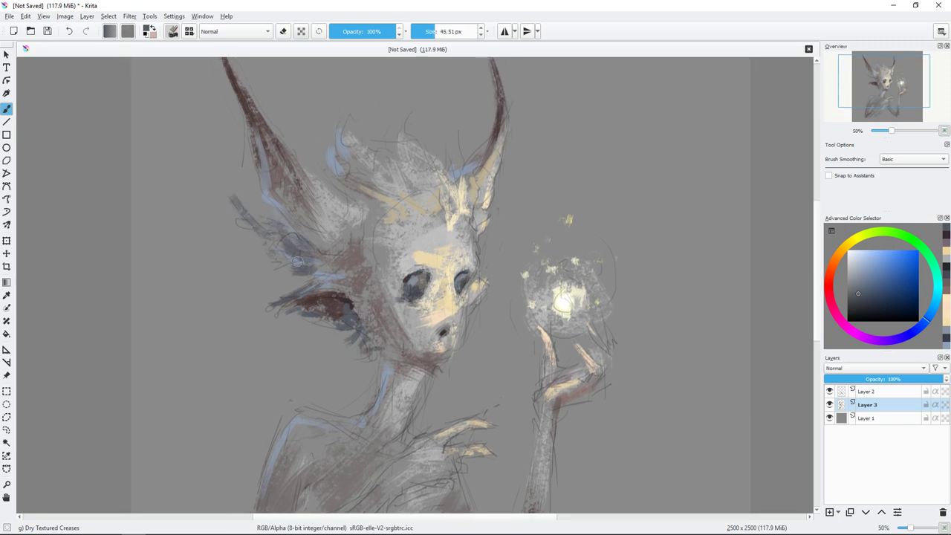
pyautogui.moveTo(401, 216); pyautogui.dragTo(396, 276)
pyautogui.press('[')
pyautogui.press('[')
pyautogui.press('[')
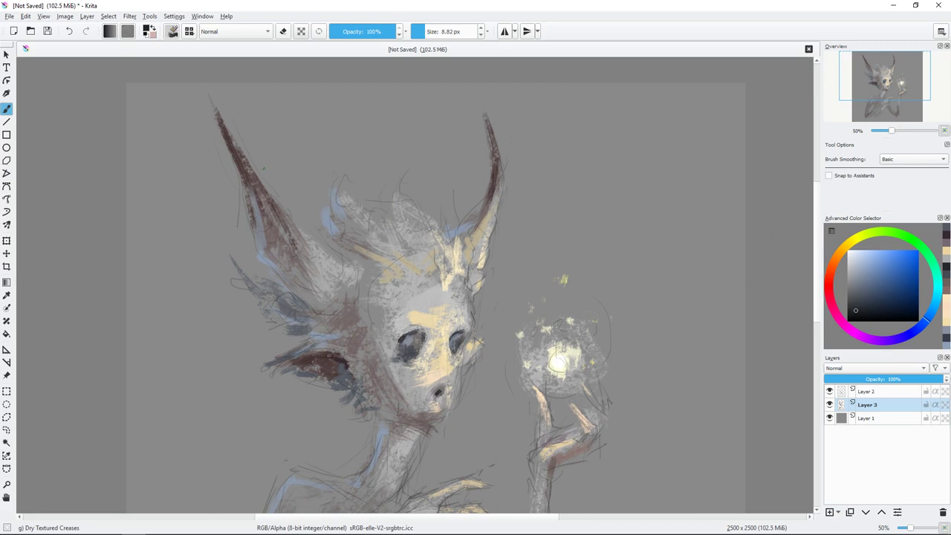
pyautogui.press(']')
# Outline the left ear's tip and outer edge and the right ear's edge with dark strokes.
pyautogui.moveTo(213, 104); pyautogui.dragTo(266, 211)
pyautogui.moveTo(242, 162); pyautogui.dragTo(254, 191)
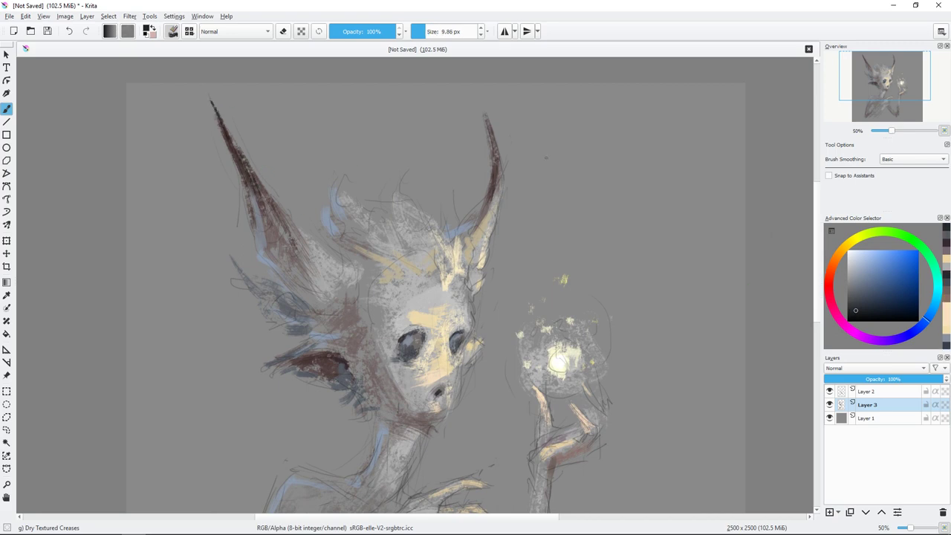
pyautogui.moveTo(484, 111); pyautogui.dragTo(496, 153)
pyautogui.moveTo(477, 95); pyautogui.dragTo(487, 129)
pyautogui.moveTo(491, 155); pyautogui.dragTo(497, 175)
pyautogui.moveTo(448, 305); pyautogui.dragTo(421, 242)
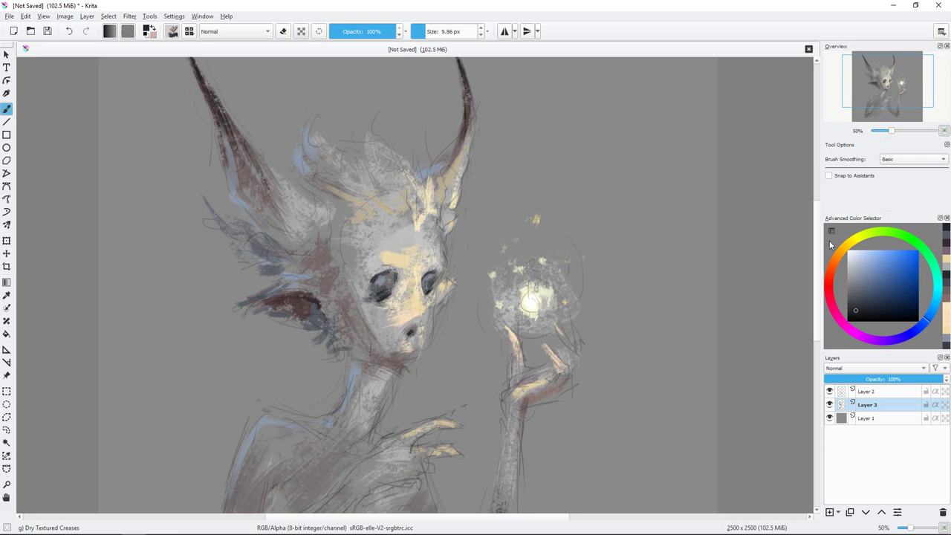
# Pick a light cream colour and paint a highlight down the neck.
pyautogui.click(858, 250)
pyautogui.press(']')
pyautogui.press(']')
pyautogui.press(']')
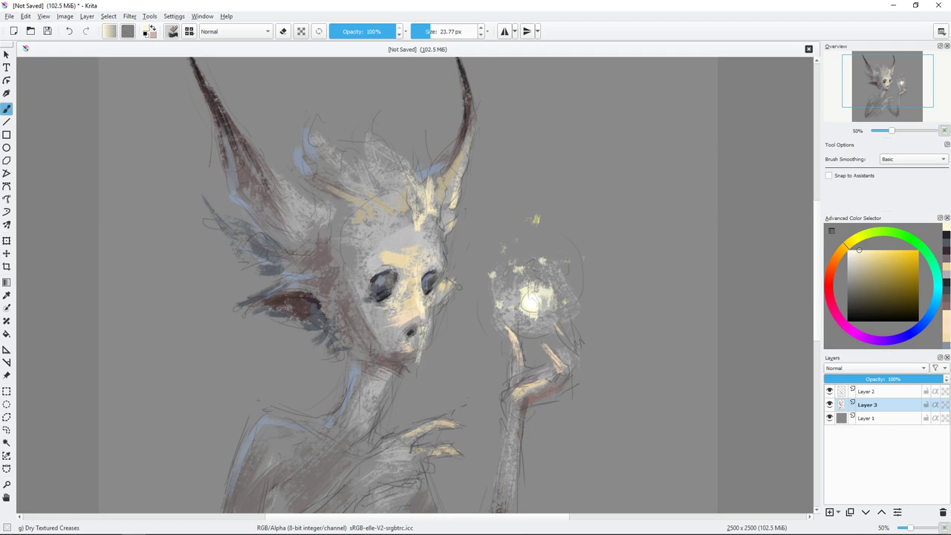
pyautogui.keyDown('ctrl'); pyautogui.click(401, 273); pyautogui.keyUp('ctrl')
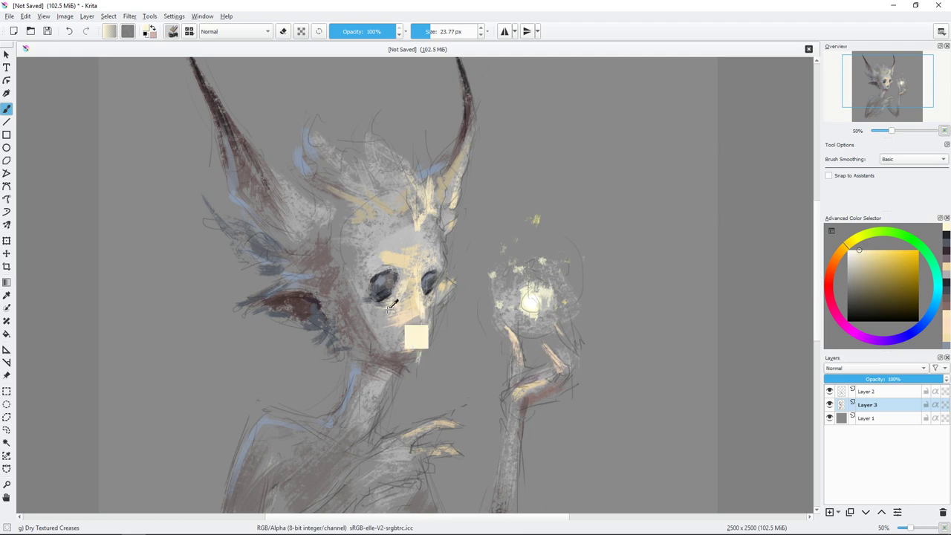
pyautogui.keyDown('ctrl'); pyautogui.click(401, 266); pyautogui.keyUp('ctrl')
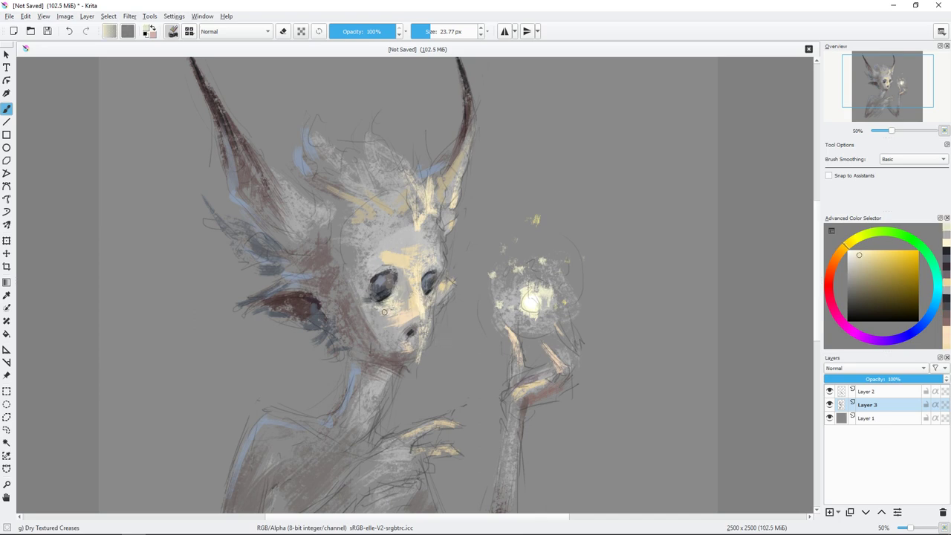
pyautogui.moveTo(384, 381); pyautogui.dragTo(375, 425)
pyautogui.press('-')
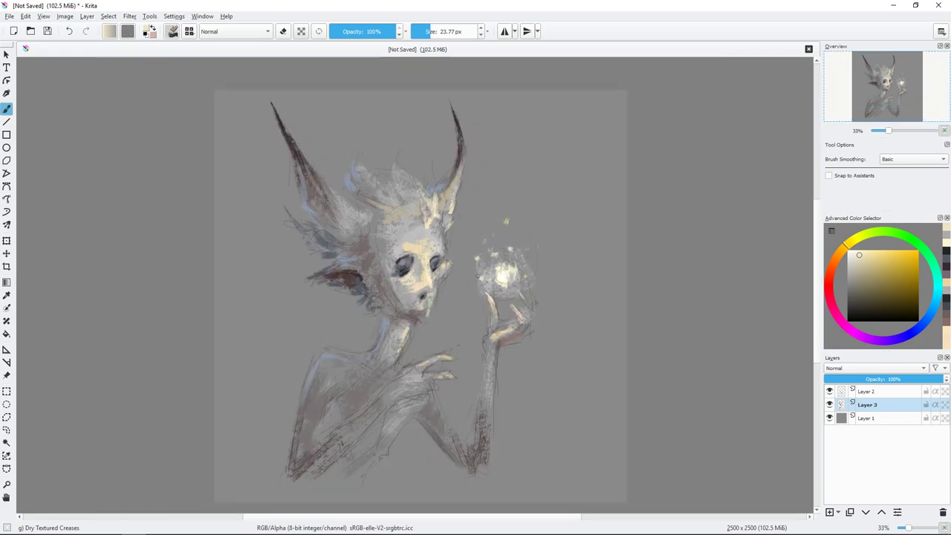
# Zoom in on the face and paint cream highlights across the forehead.
pyautogui.press('+')
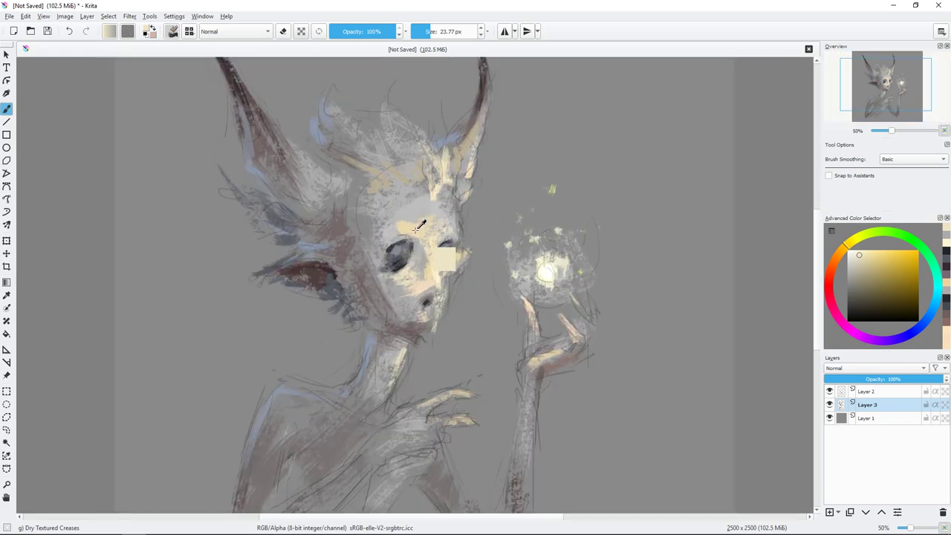
pyautogui.moveTo(401, 223)
pyautogui.mouseDown()
pyautogui.moveTo(395, 229)
pyautogui.moveTo(438, 217)
pyautogui.mouseUp()
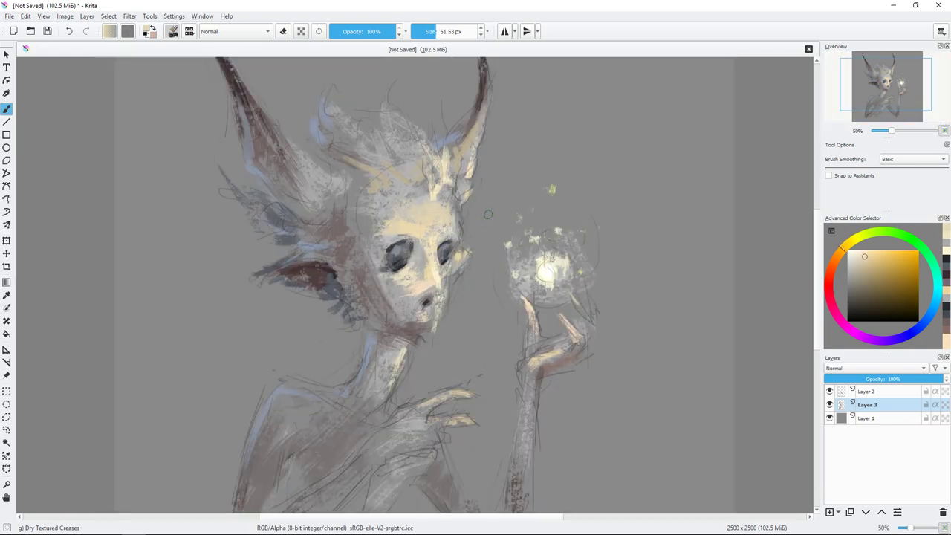
pyautogui.press('[')
pyautogui.keyDown('ctrl'); pyautogui.click(435, 257); pyautogui.keyUp('ctrl')
pyautogui.press('[')
pyautogui.keyDown('ctrl'); pyautogui.click(446, 258); pyautogui.keyUp('ctrl')
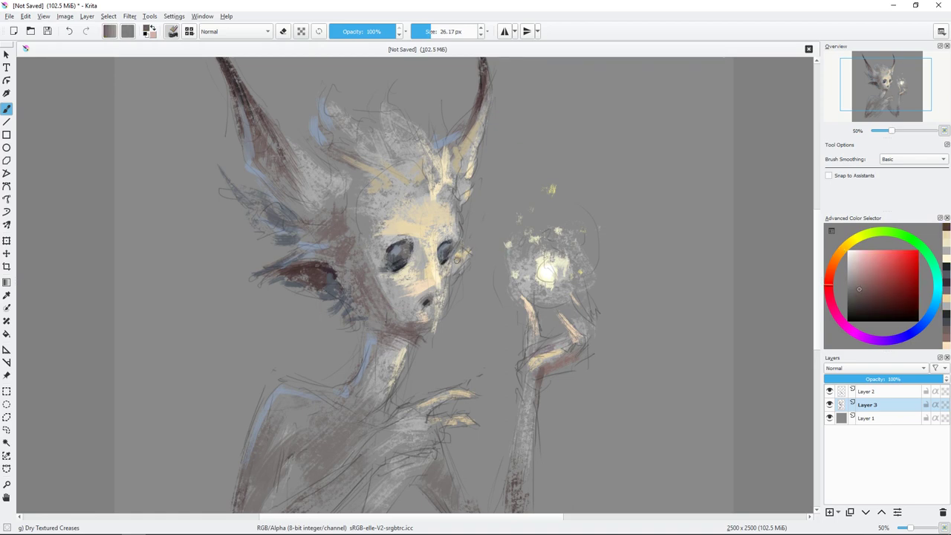
# Sample beige tones from the face and paint peach strokes into the head crest.
pyautogui.press('e')
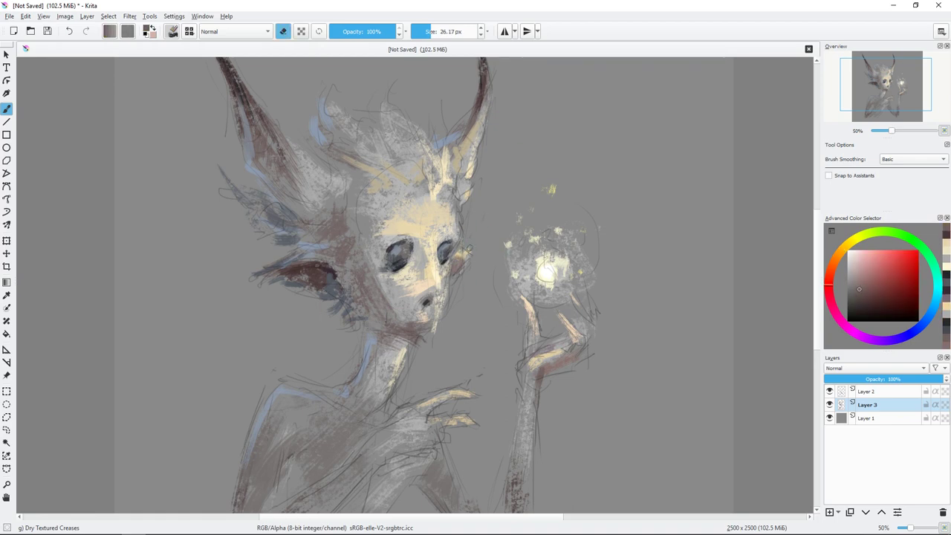
pyautogui.press('e')
pyautogui.keyDown('ctrl'); pyautogui.click(419, 259); pyautogui.keyUp('ctrl')
pyautogui.press('[')
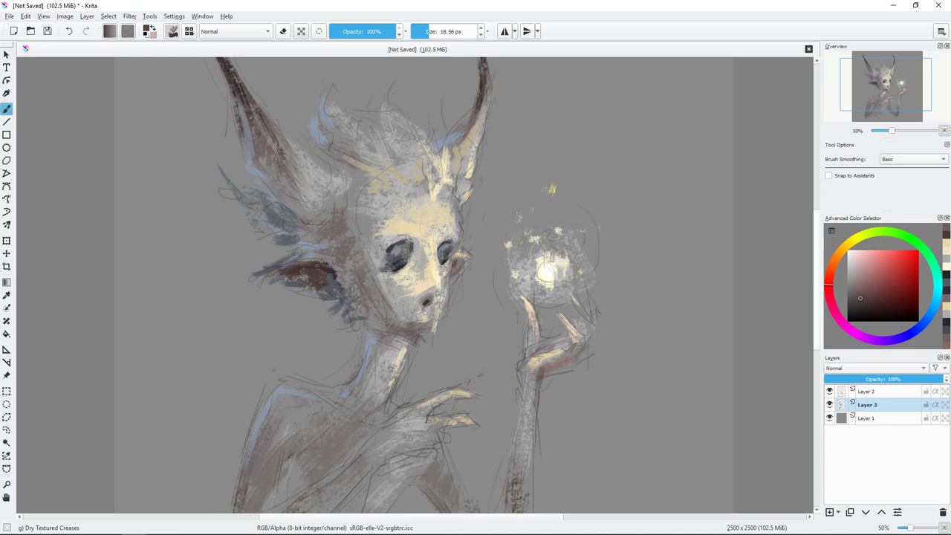
pyautogui.keyDown('ctrl'); pyautogui.click(442, 282); pyautogui.keyUp('ctrl')
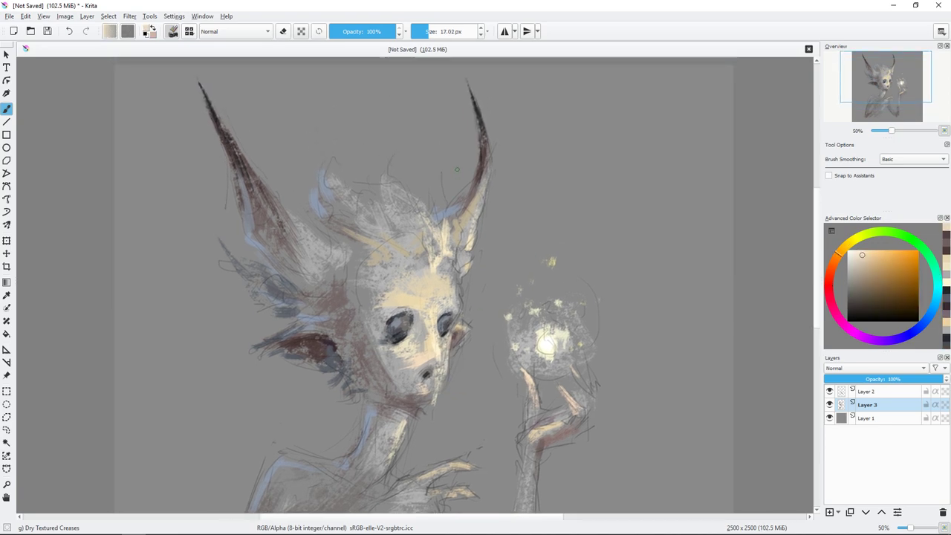
pyautogui.press('[')
pyautogui.keyDown('ctrl'); pyautogui.click(456, 239); pyautogui.keyUp('ctrl')
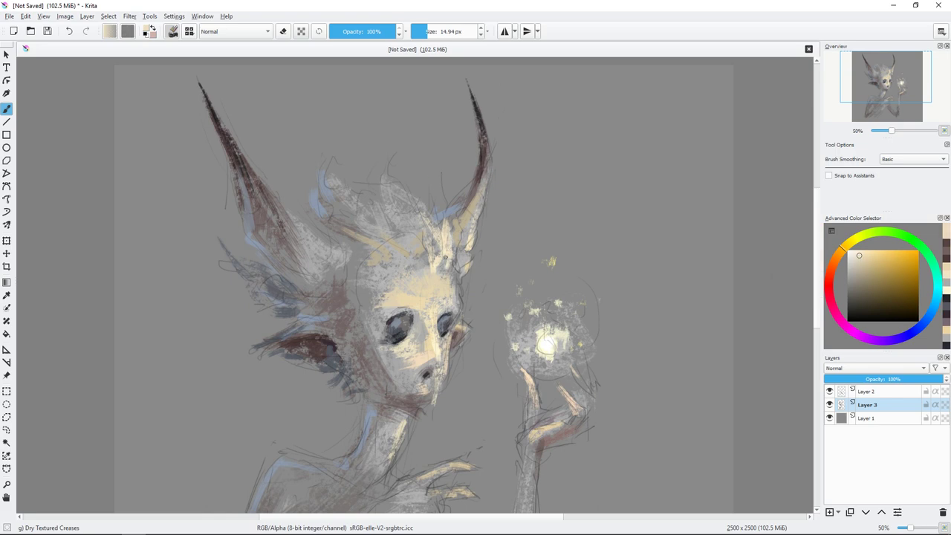
pyautogui.keyDown('ctrl'); pyautogui.click(435, 310); pyautogui.keyUp('ctrl')
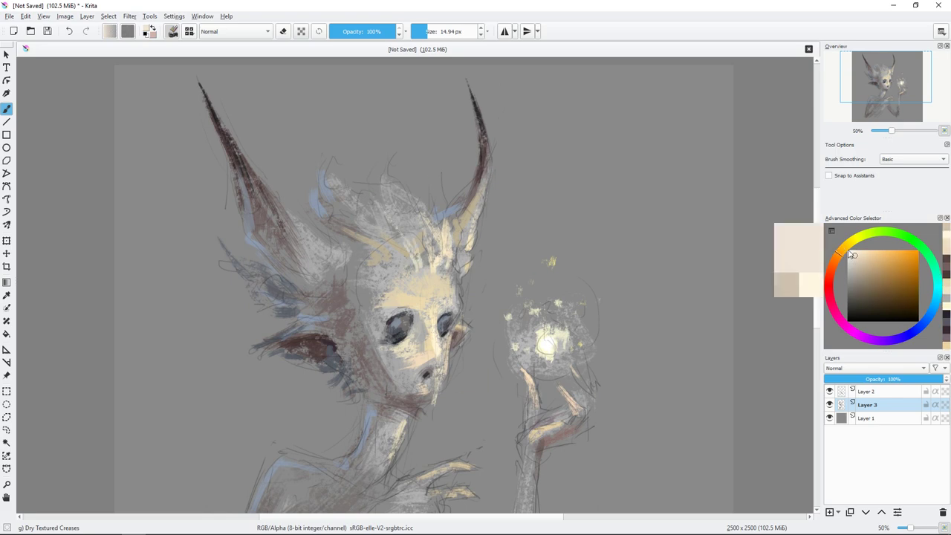
pyautogui.keyDown('ctrl'); pyautogui.click(435, 330); pyautogui.keyUp('ctrl')
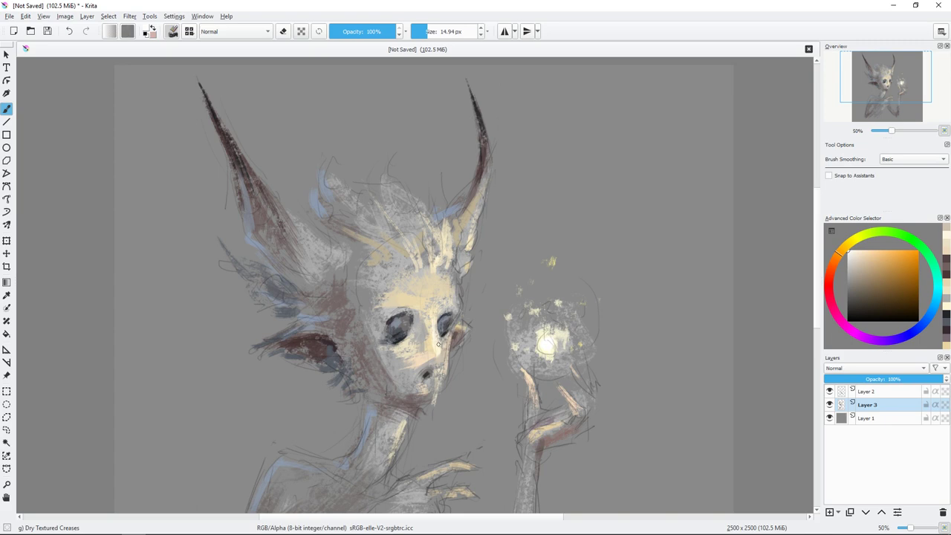
pyautogui.keyDown('ctrl'); pyautogui.click(417, 185); pyautogui.keyUp('ctrl')
pyautogui.keyDown('ctrl'); pyautogui.click(394, 233); pyautogui.keyUp('ctrl')
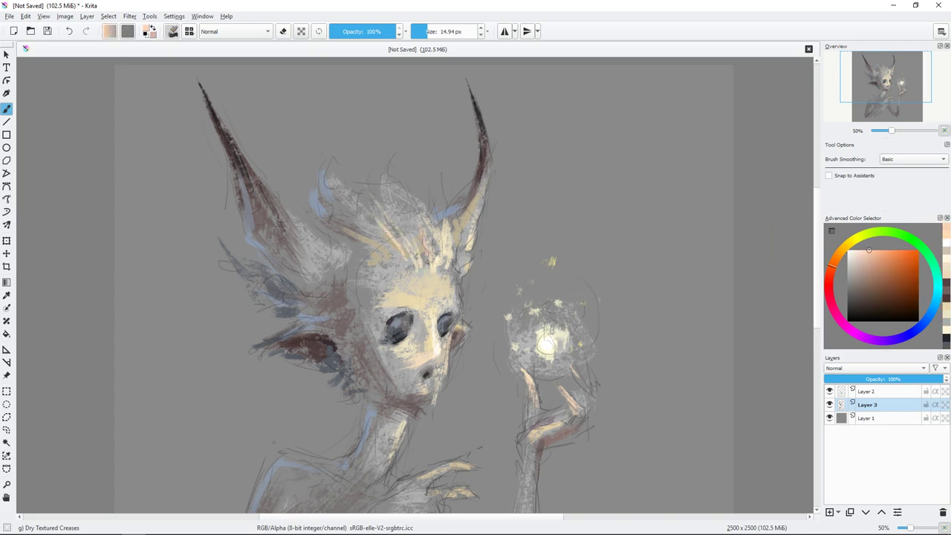
pyautogui.moveTo(391, 266); pyautogui.dragTo(364, 233)
# Sample bluish greys, a dark reddish grey and a dusty pink with a smaller brush.
pyautogui.keyDown('ctrl'); pyautogui.click(451, 265); pyautogui.keyUp('ctrl')
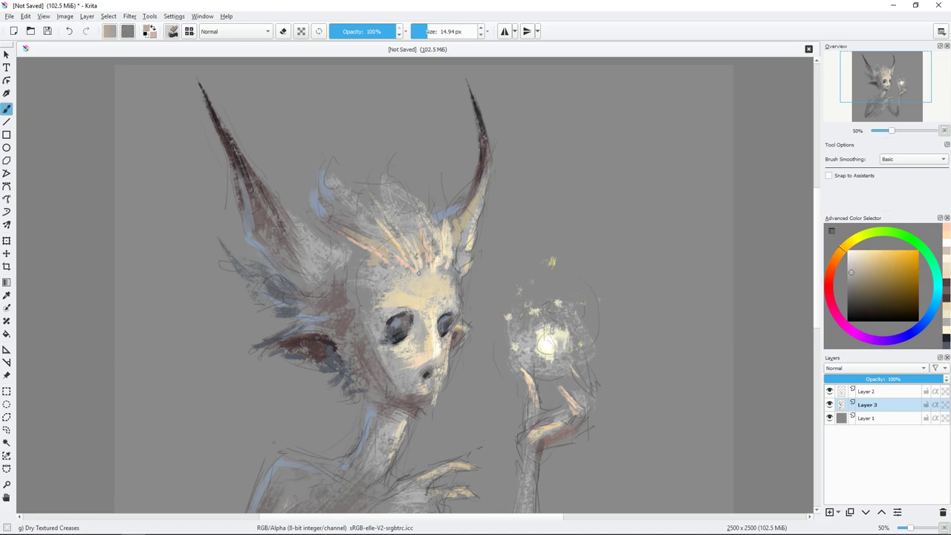
pyautogui.moveTo(422, 345)
pyautogui.mouseDown()
pyautogui.moveTo(384, 264)
pyautogui.moveTo(401, 264)
pyautogui.mouseUp()
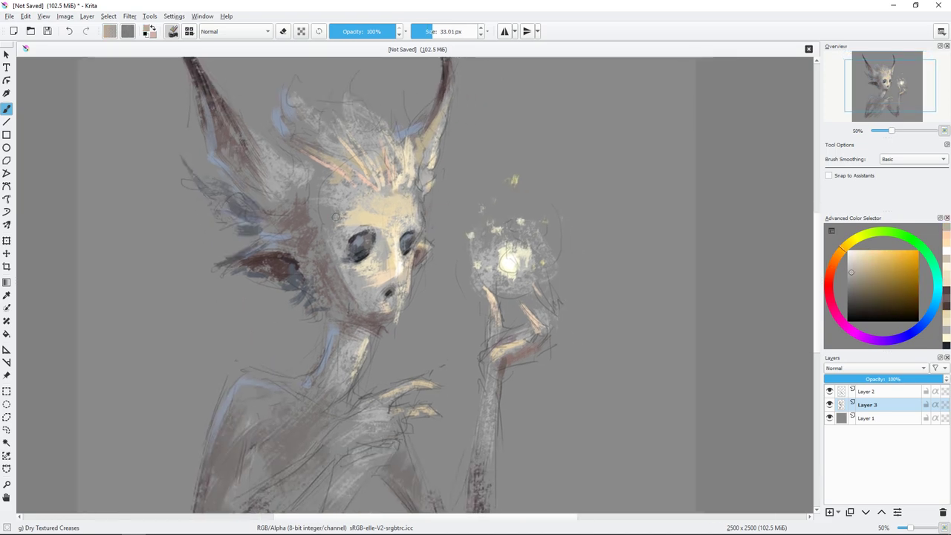
pyautogui.keyDown('ctrl'); pyautogui.click(327, 270); pyautogui.keyUp('ctrl')
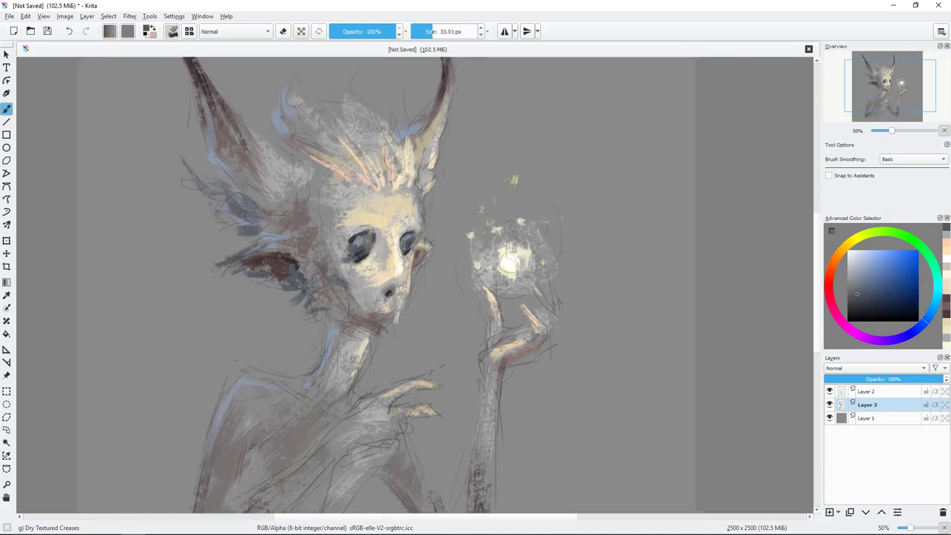
pyautogui.press('-')
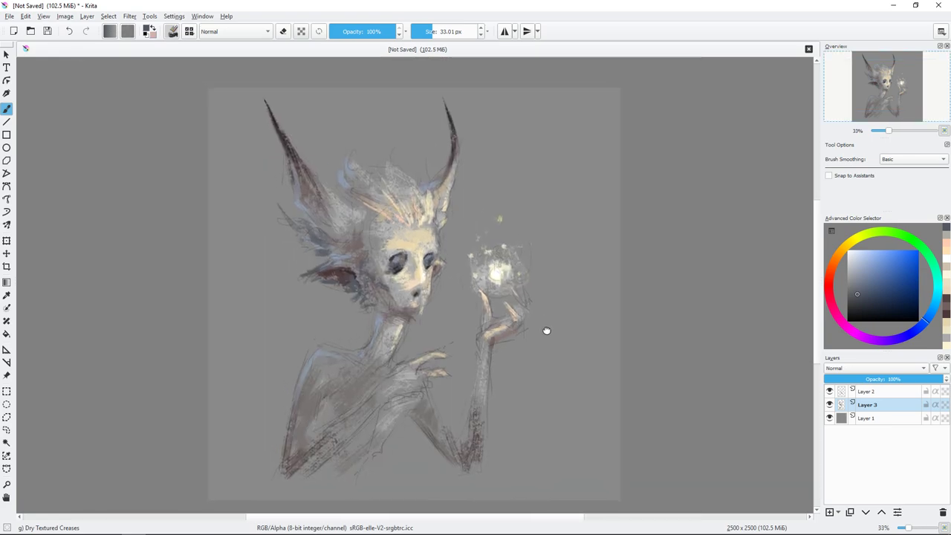
pyautogui.press('+')
pyautogui.press('[')
pyautogui.press('[')
pyautogui.keyDown('ctrl'); pyautogui.click(781, 270); pyautogui.keyUp('ctrl')
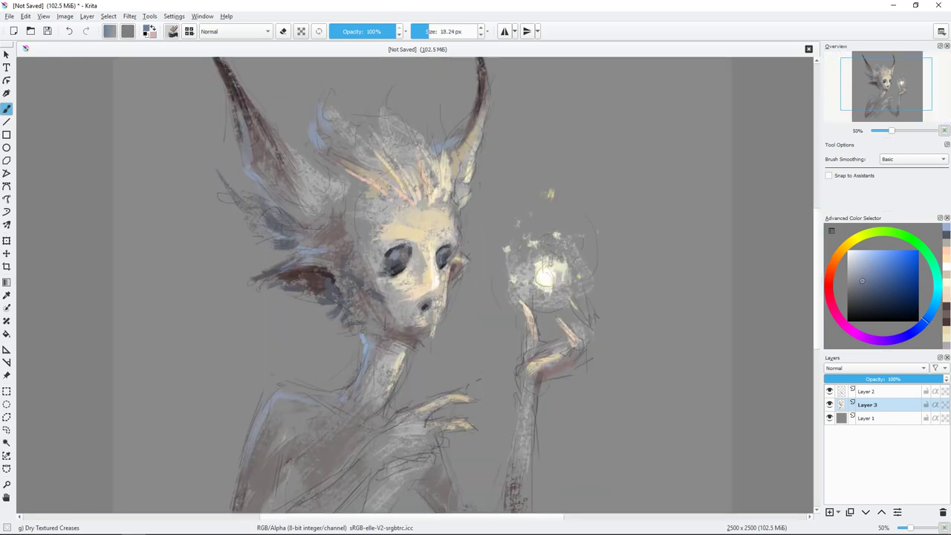
pyautogui.press(']')
pyautogui.press(']')
pyautogui.press(']')
pyautogui.keyDown('ctrl'); pyautogui.click(556, 288); pyautogui.keyUp('ctrl')
pyautogui.keyDown('ctrl'); pyautogui.click(556, 288); pyautogui.keyUp('ctrl')
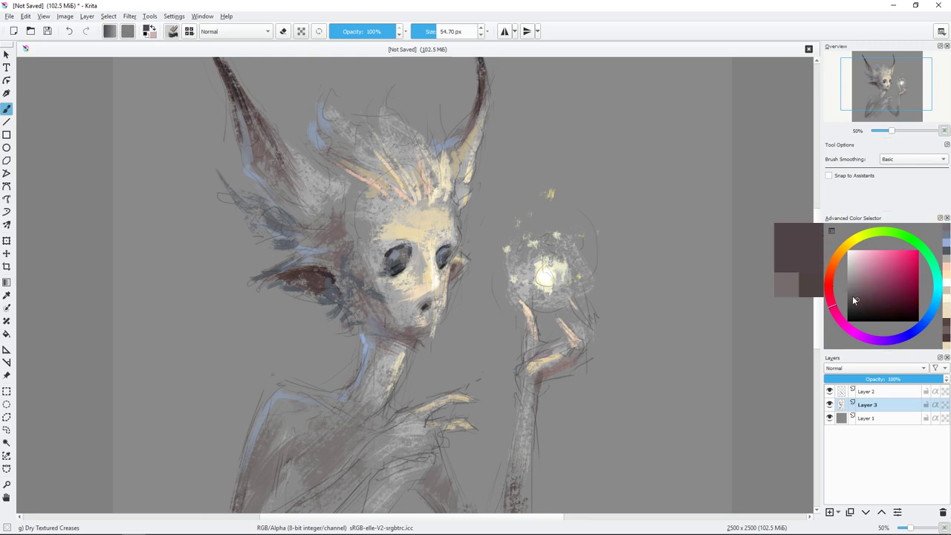
pyautogui.press('[')
# Pick a light yellow and add sparks to the glowing orb.
pyautogui.press('[')
pyautogui.press('[')
pyautogui.press('[')
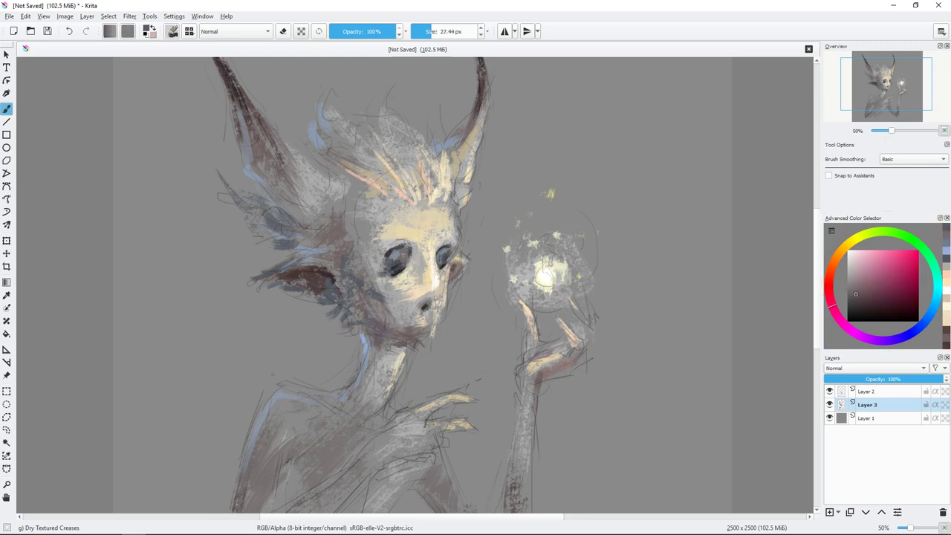
pyautogui.click(868, 341)
pyautogui.press('[')
pyautogui.press('[')
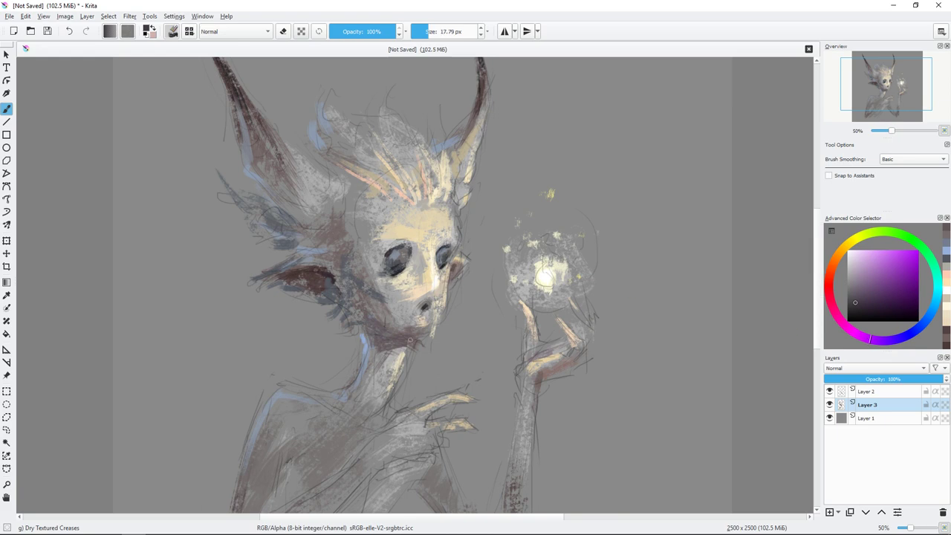
pyautogui.keyDown('ctrl'); pyautogui.click(431, 333); pyautogui.keyUp('ctrl')
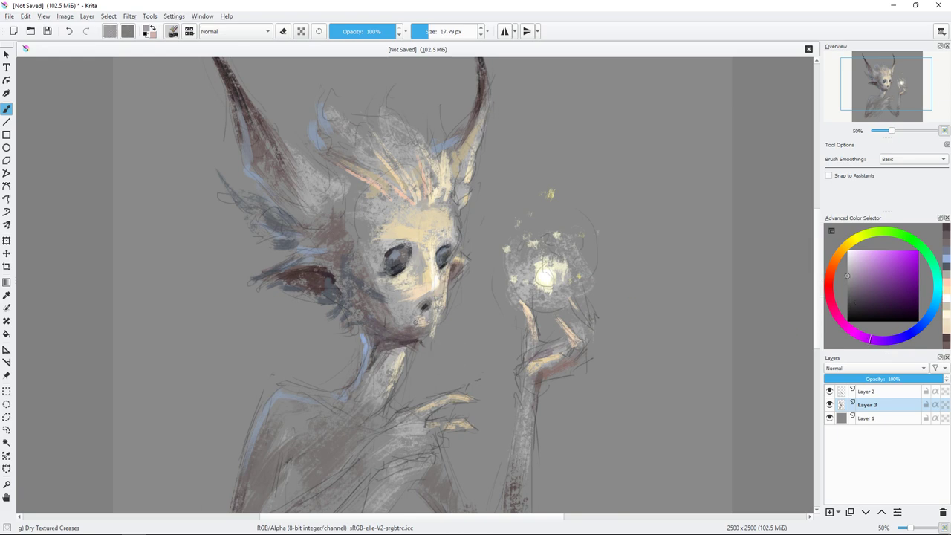
pyautogui.press(']')
pyautogui.press(']')
pyautogui.press(']')
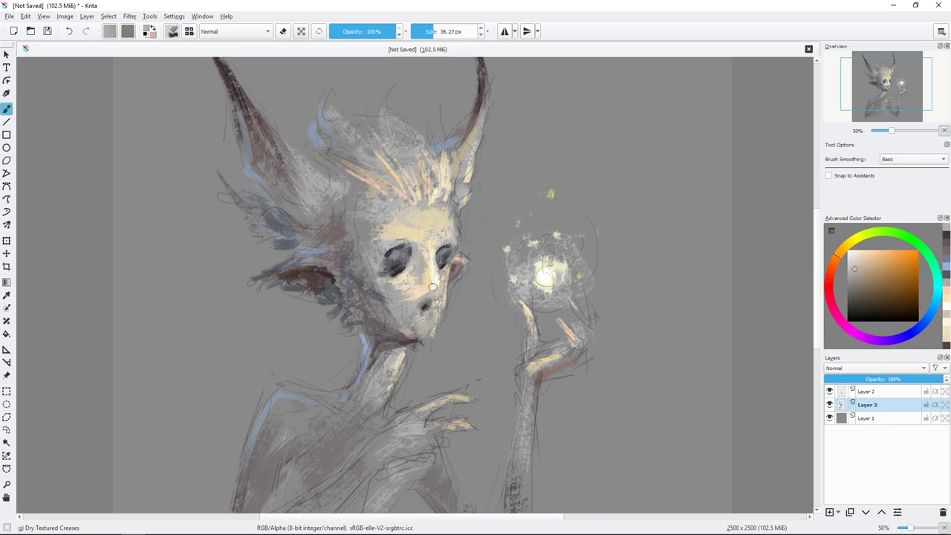
pyautogui.keyDown('ctrl'); pyautogui.click(433, 300); pyautogui.keyUp('ctrl')
pyautogui.press('[')
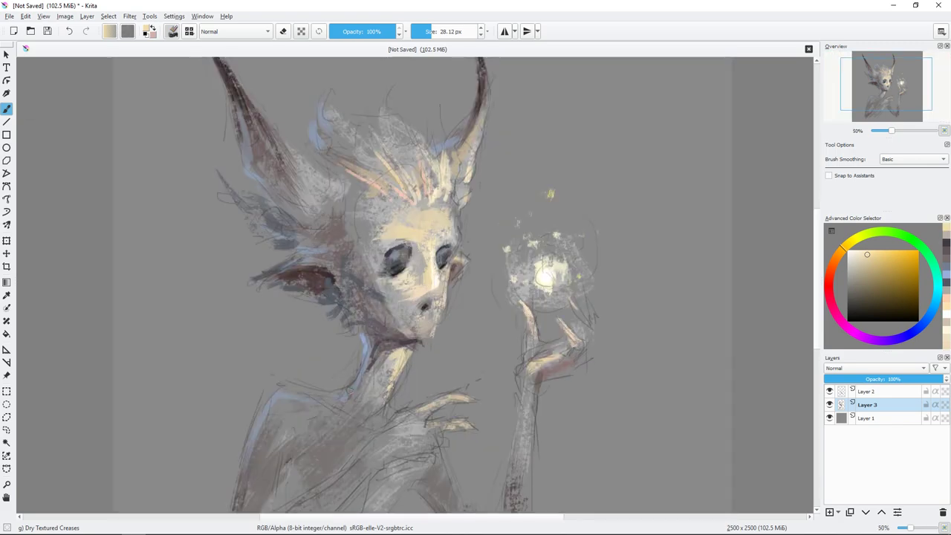
pyautogui.keyDown('ctrl'); pyautogui.click(465, 254); pyautogui.keyUp('ctrl')
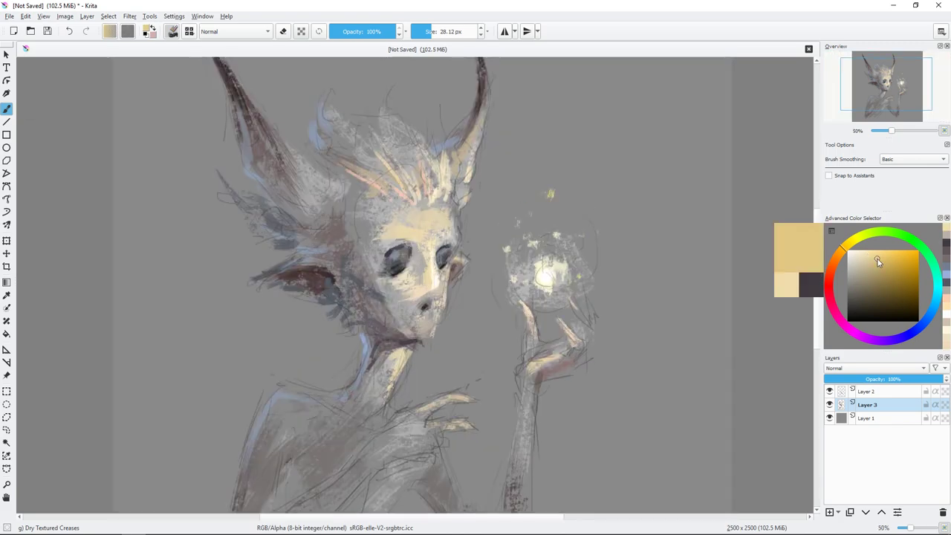
pyautogui.press('[')
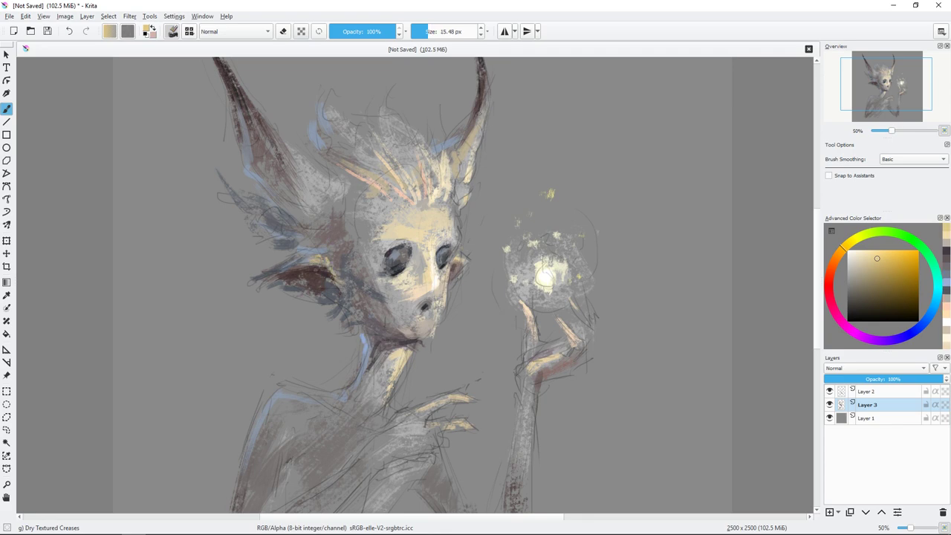
pyautogui.keyDown('ctrl'); pyautogui.click(546, 217); pyautogui.keyUp('ctrl')
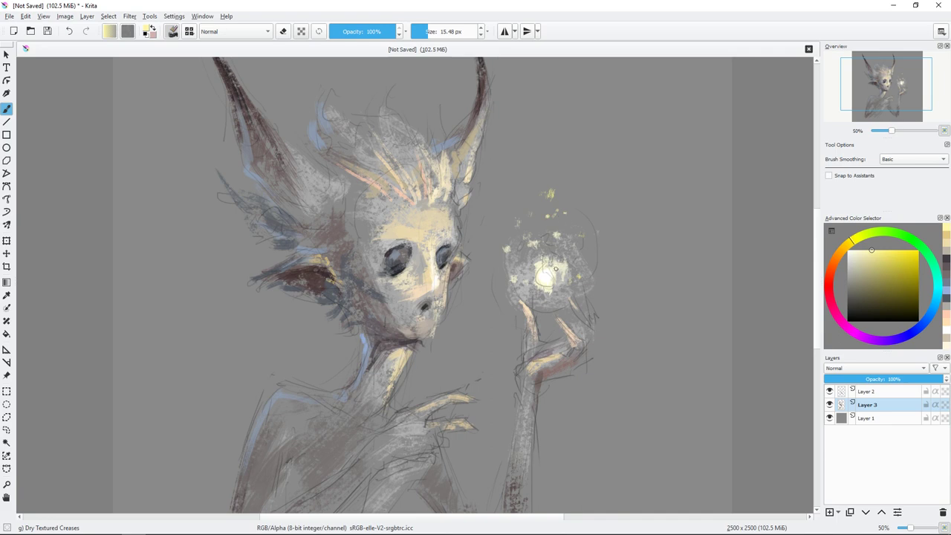
pyautogui.moveTo(556, 268); pyautogui.dragTo(562, 283)
# Lower Layer 2's opacity to 50% and return to painting on Layer 3.
pyautogui.click(839, 391)
pyautogui.moveTo(884, 379); pyautogui.dragTo(857, 379)
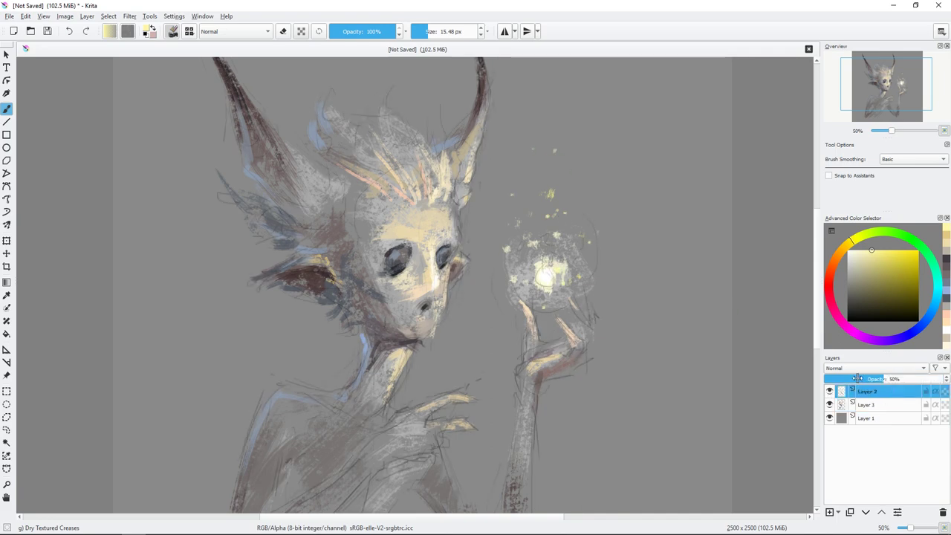
pyautogui.click(865, 404)
# Hatch dark greyish strokes across the lower-left body and near the raised arm.
pyautogui.moveTo(626, 371); pyautogui.dragTo(646, 254)
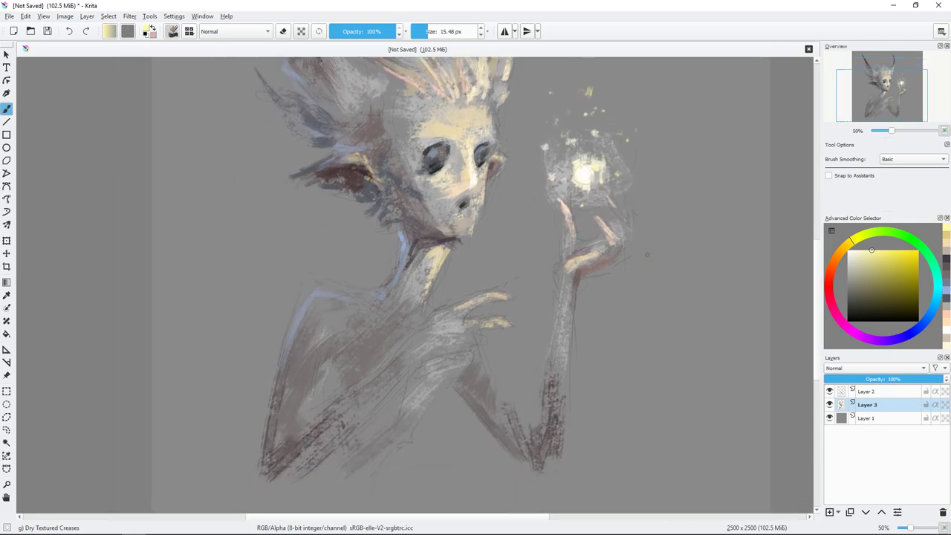
pyautogui.keyDown('ctrl'); pyautogui.click(469, 261); pyautogui.keyUp('ctrl')
pyautogui.moveTo(413, 376); pyautogui.dragTo(359, 438)
pyautogui.moveTo(382, 402); pyautogui.dragTo(344, 444)
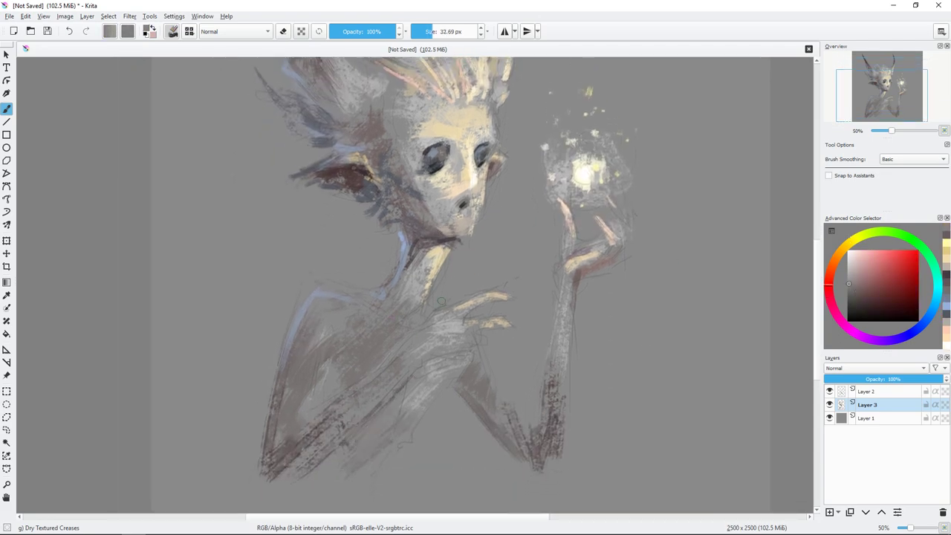
pyautogui.keyDown('ctrl'); pyautogui.click(413, 327); pyautogui.keyUp('ctrl')
pyautogui.moveTo(395, 383); pyautogui.dragTo(378, 403)
pyautogui.moveTo(466, 347)
pyautogui.mouseDown()
pyautogui.moveTo(430, 363)
pyautogui.moveTo(476, 349)
pyautogui.mouseUp()
pyautogui.keyDown('ctrl'); pyautogui.click(438, 349); pyautogui.keyUp('ctrl')
pyautogui.moveTo(424, 357); pyautogui.dragTo(416, 407)
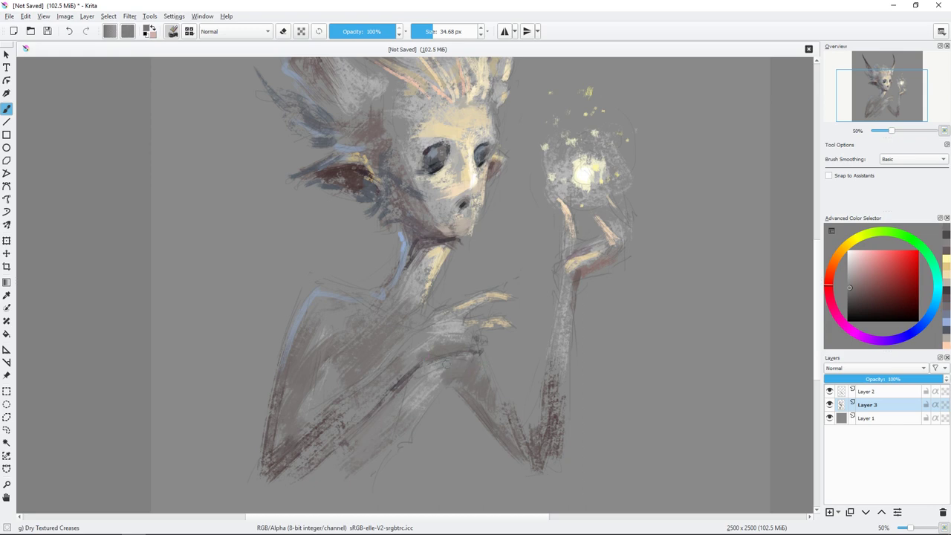
# Paint dark brown strokes across the chest and arm.
pyautogui.moveTo(594, 310); pyautogui.dragTo(608, 303)
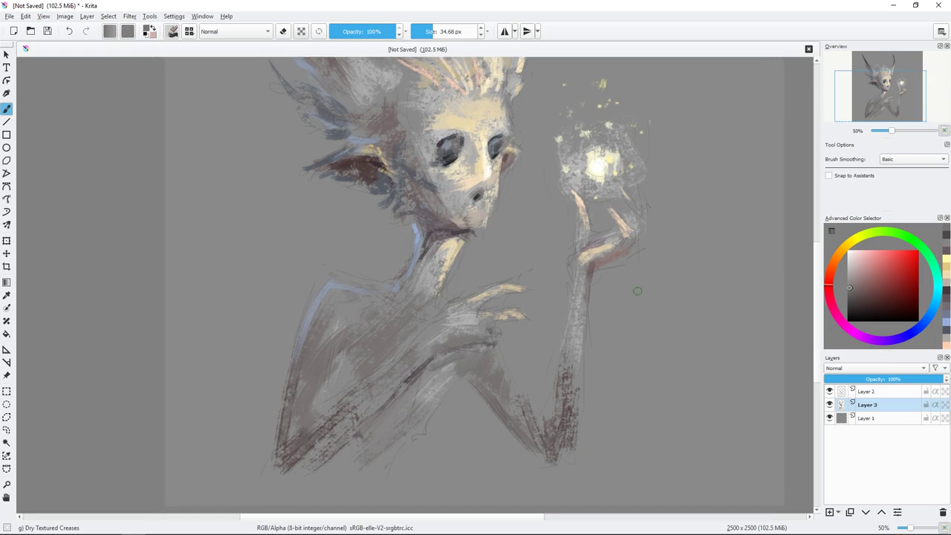
pyautogui.keyDown('ctrl'); pyautogui.click(637, 291); pyautogui.keyUp('ctrl')
pyautogui.moveTo(343, 348)
pyautogui.mouseDown()
pyautogui.moveTo(334, 401)
pyautogui.moveTo(368, 364)
pyautogui.moveTo(319, 419)
pyautogui.moveTo(335, 379)
pyautogui.moveTo(326, 416)
pyautogui.mouseUp()
pyautogui.keyDown('ctrl'); pyautogui.click(372, 344); pyautogui.keyUp('ctrl')
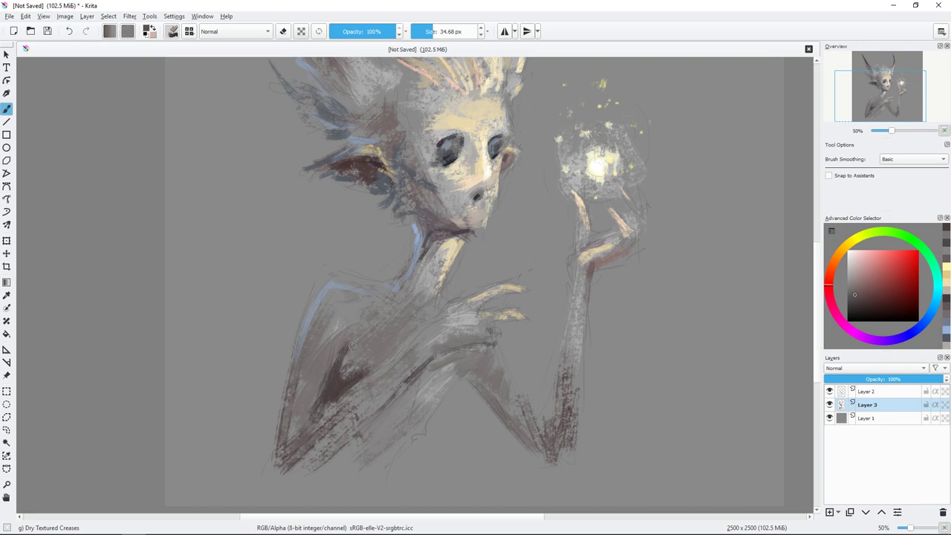
pyautogui.moveTo(354, 341); pyautogui.dragTo(371, 383)
# Add light bluish-grey strokes on the figure and beside the left horn.
pyautogui.keyDown('ctrl'); pyautogui.click(401, 338); pyautogui.keyUp('ctrl')
pyautogui.press('[')
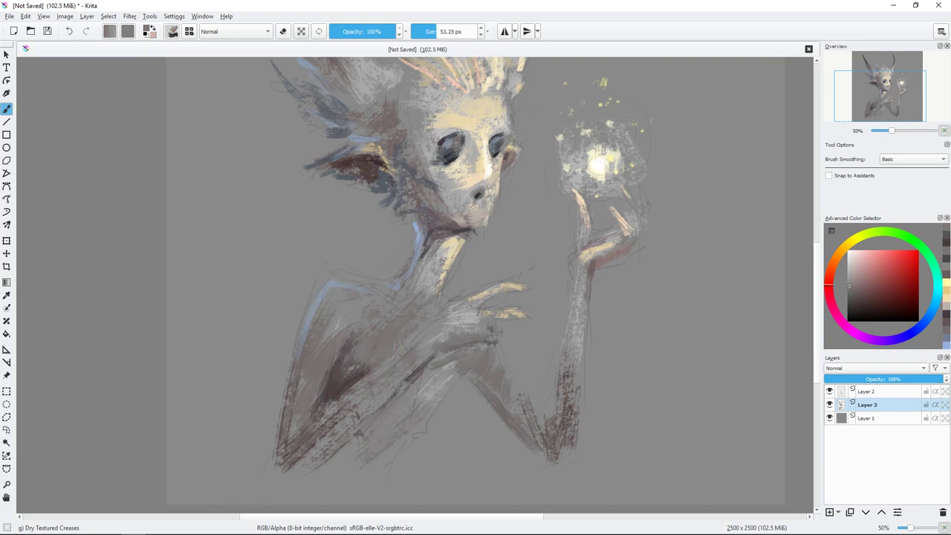
pyautogui.keyDown('ctrl'); pyautogui.click(409, 313); pyautogui.keyUp('ctrl')
pyautogui.press('[')
pyautogui.press('[')
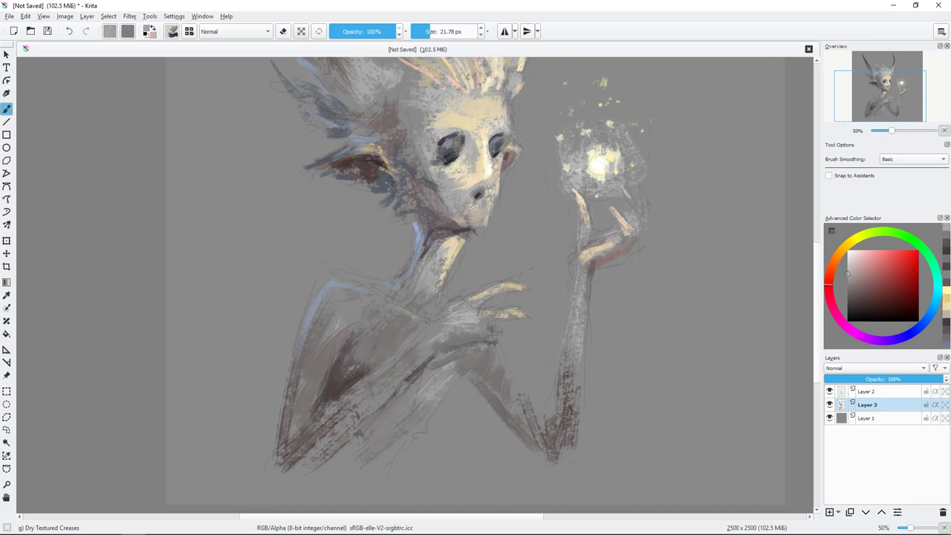
pyautogui.keyDown('ctrl'); pyautogui.click(335, 283); pyautogui.keyUp('ctrl')
pyautogui.moveTo(327, 303); pyautogui.dragTo(306, 341)
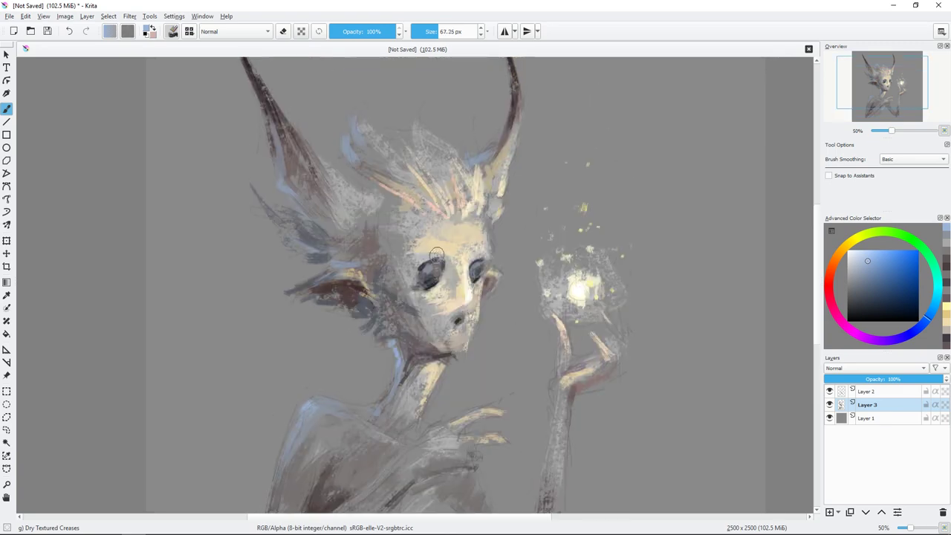
pyautogui.press('[')
pyautogui.press('[')
pyautogui.press('[')
pyautogui.moveTo(304, 236)
pyautogui.mouseDown()
pyautogui.moveTo(318, 260)
pyautogui.moveTo(333, 263)
pyautogui.mouseUp()
# Sample the horn's dark red and add dark strokes on the figure's lower left.
pyautogui.keyDown('ctrl'); pyautogui.click(310, 214); pyautogui.keyUp('ctrl')
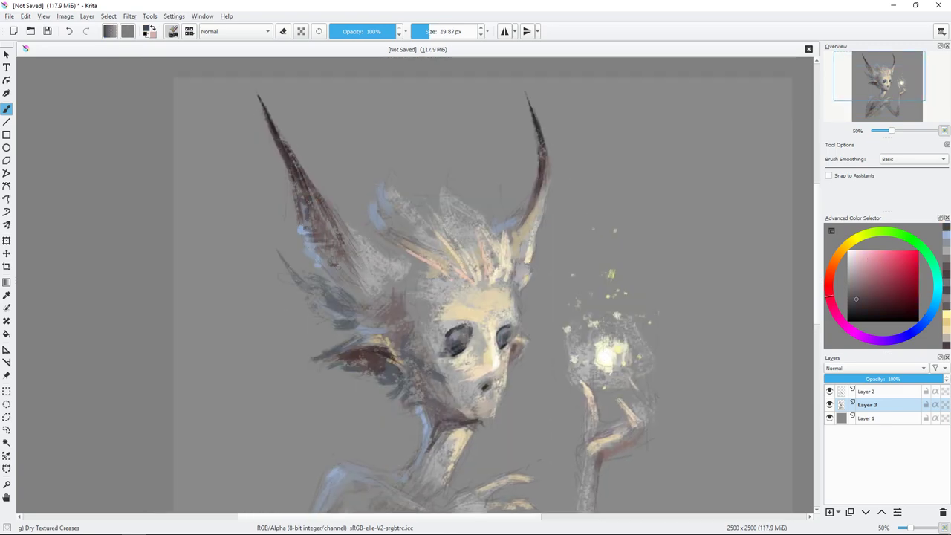
pyautogui.press('-')
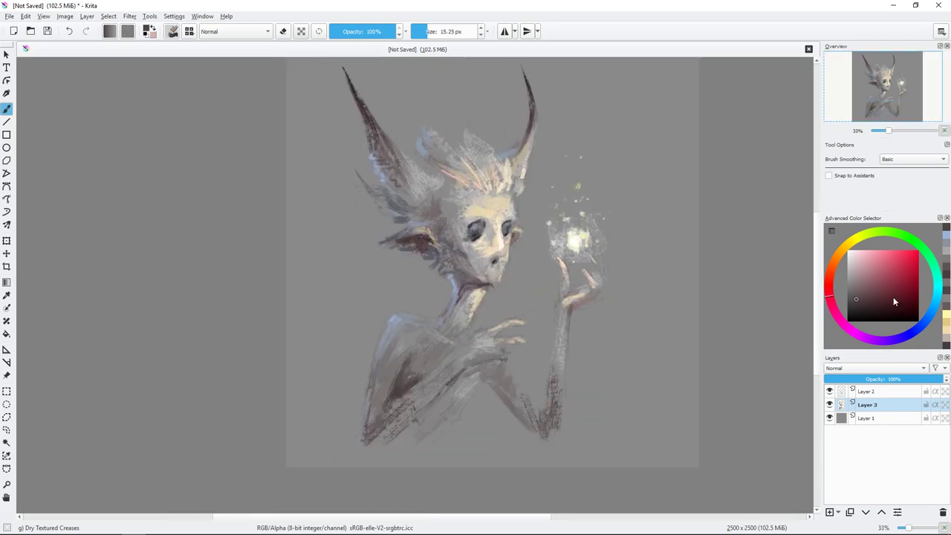
pyautogui.moveTo(389, 401); pyautogui.dragTo(391, 406)
pyautogui.press('+')
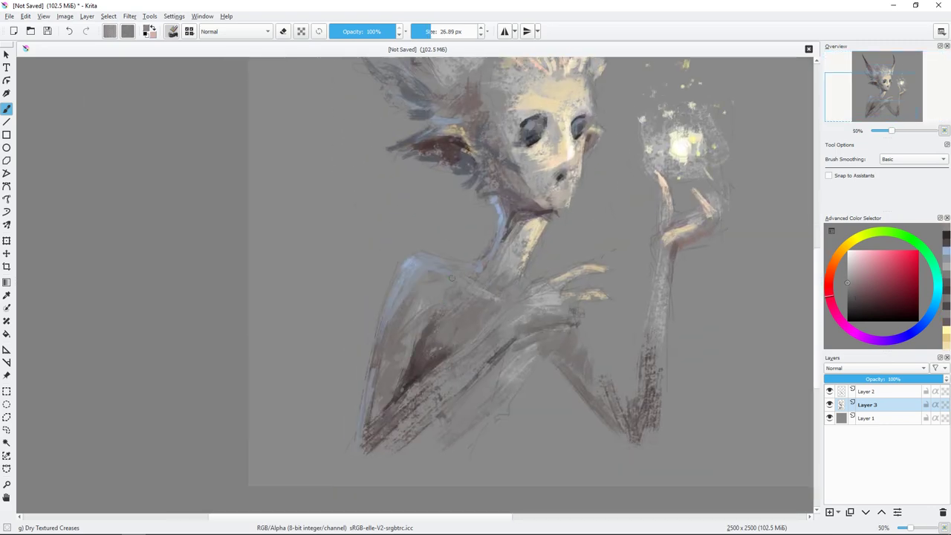
pyautogui.moveTo(567, 264); pyautogui.dragTo(520, 283)
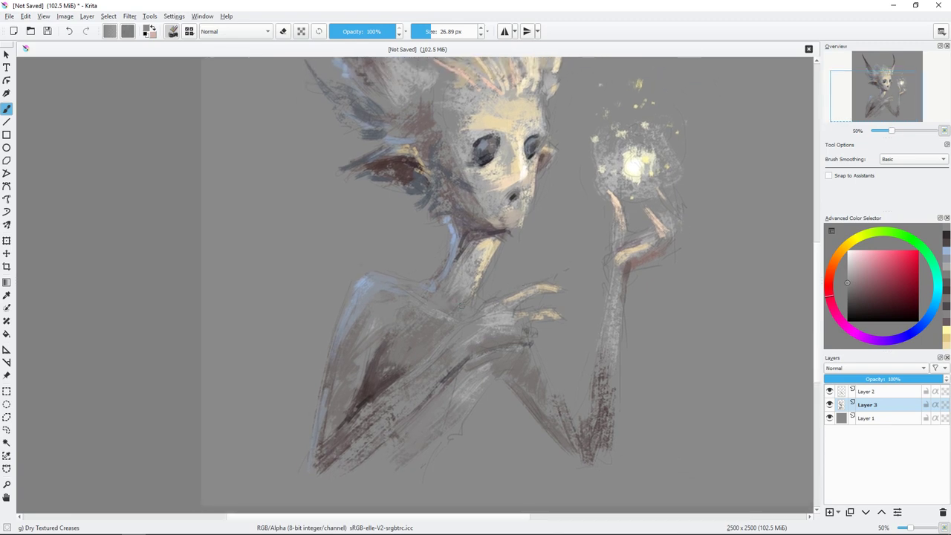
pyautogui.keyDown('ctrl'); pyautogui.click(456, 311); pyautogui.keyUp('ctrl')
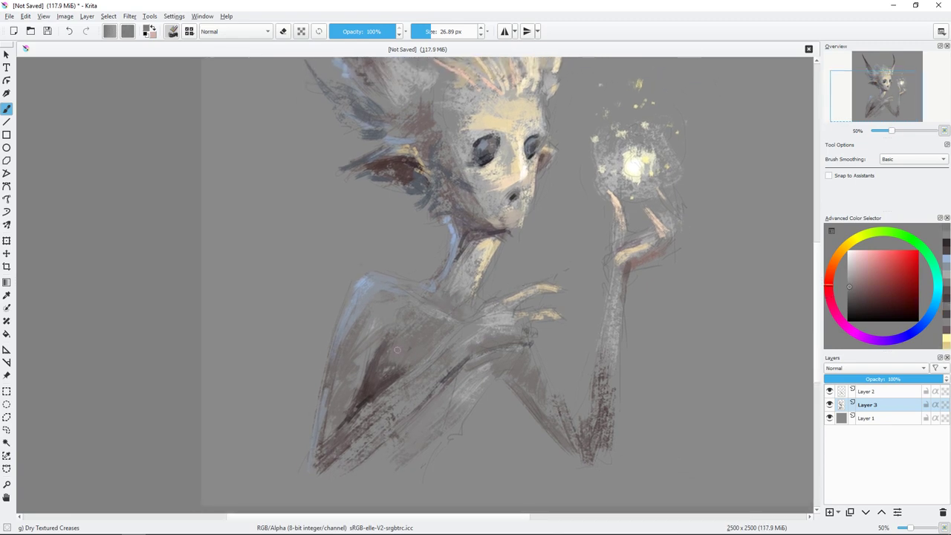
pyautogui.moveTo(442, 366); pyautogui.dragTo(424, 377)
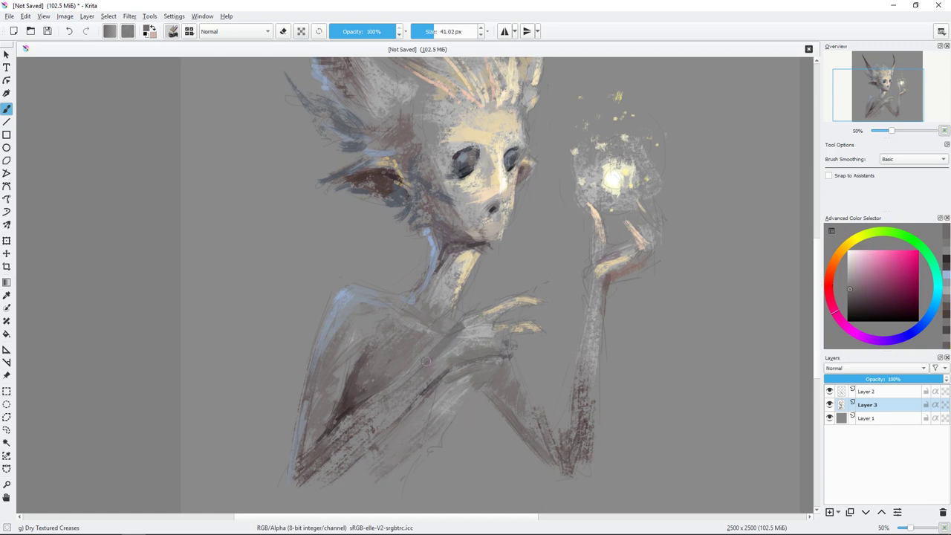
pyautogui.moveTo(489, 340)
pyautogui.mouseDown()
pyautogui.moveTo(520, 339)
pyautogui.moveTo(482, 369)
pyautogui.mouseUp()
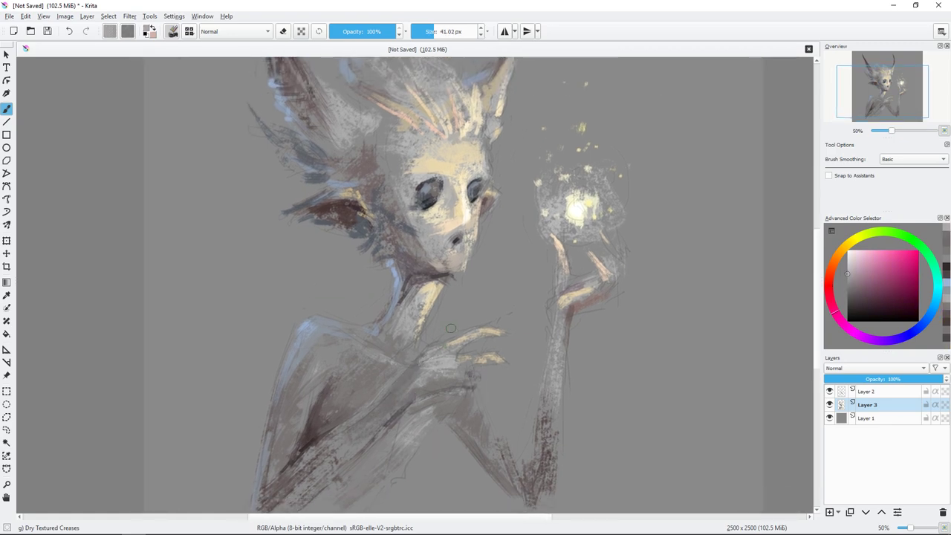
pyautogui.moveTo(452, 328); pyautogui.dragTo(434, 328)
# Pick a light blue for the eyes and paint a yellow highlight in the right eye.
pyautogui.moveTo(545, 257); pyautogui.dragTo(534, 262)
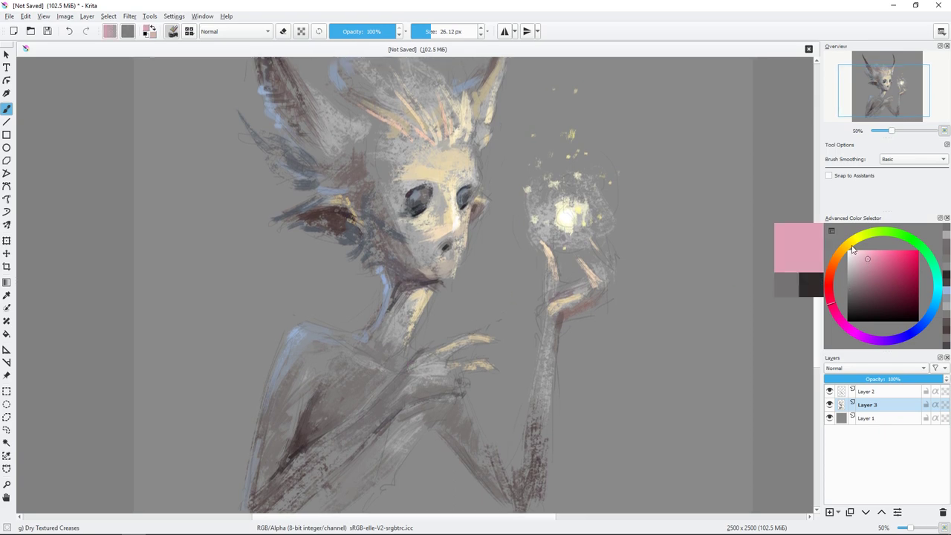
pyautogui.keyDown('ctrl'); pyautogui.click(483, 338); pyautogui.keyUp('ctrl')
pyautogui.moveTo(490, 339); pyautogui.dragTo(479, 339)
pyautogui.click(863, 255)
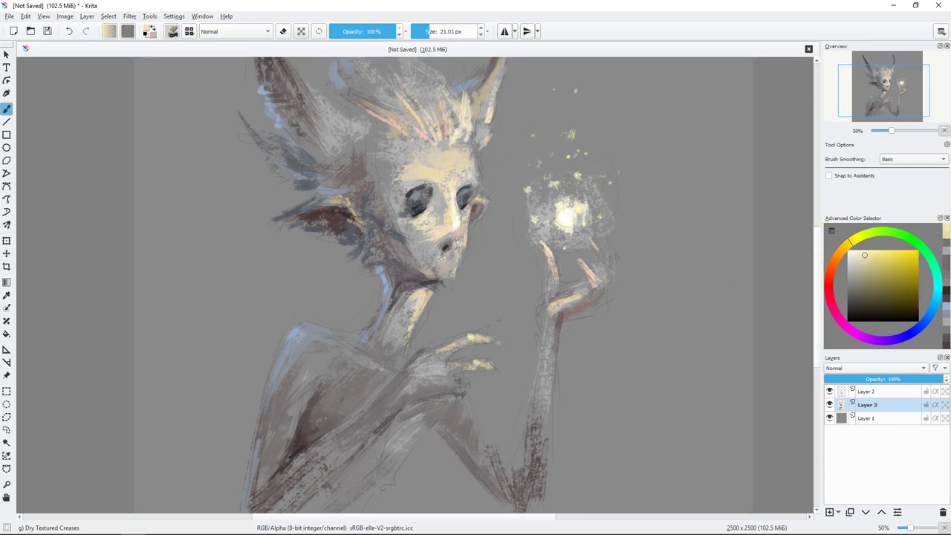
pyautogui.keyDown('ctrl'); pyautogui.click(451, 348); pyautogui.keyUp('ctrl')
pyautogui.moveTo(531, 326); pyautogui.dragTo(496, 267)
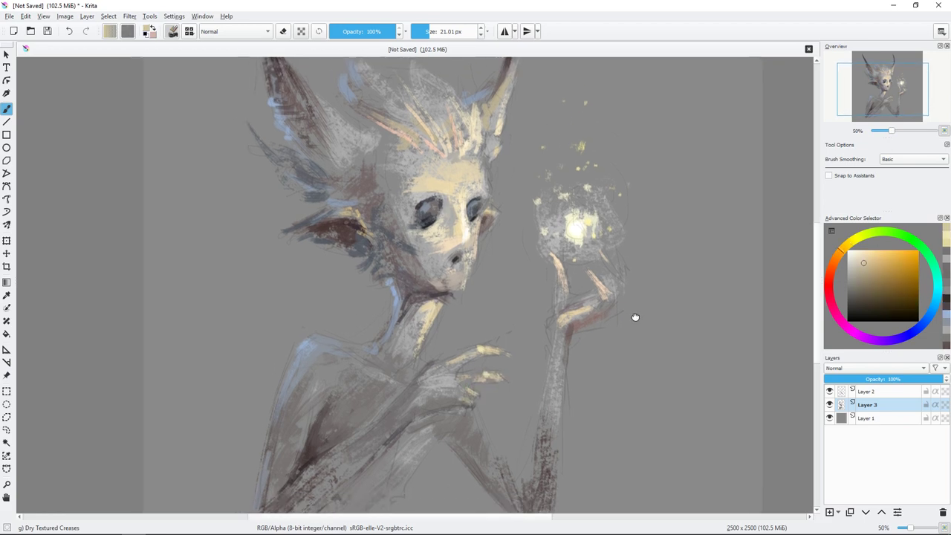
pyautogui.keyDown('ctrl'); pyautogui.click(496, 268); pyautogui.keyUp('ctrl')
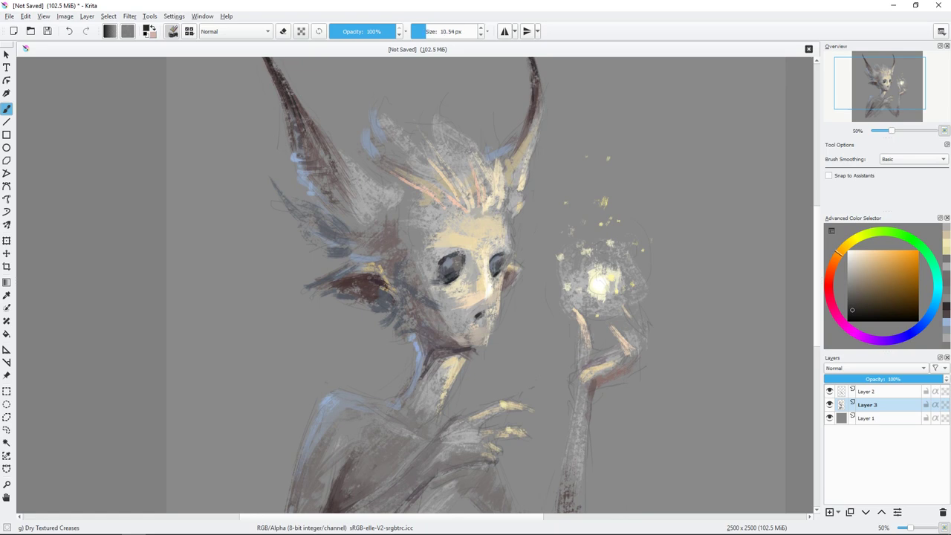
pyautogui.click(922, 325)
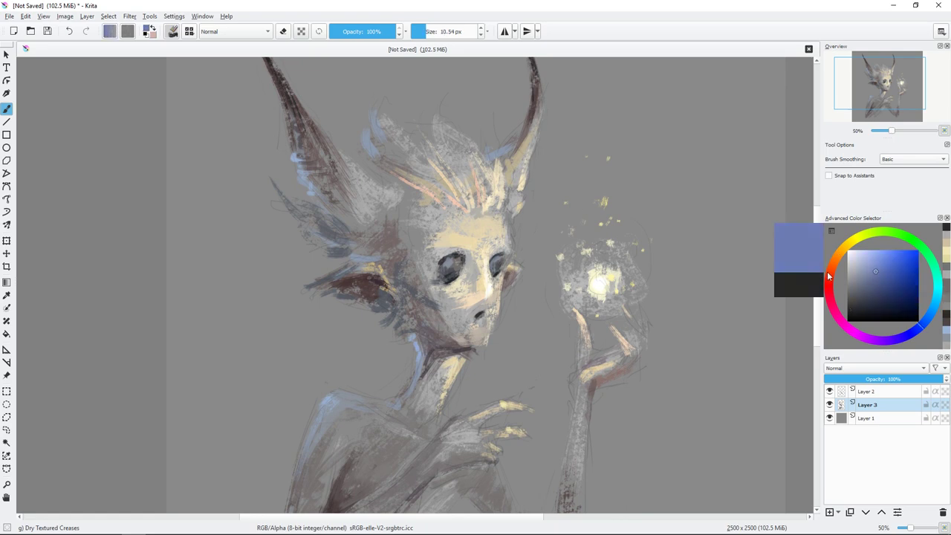
pyautogui.click(884, 254)
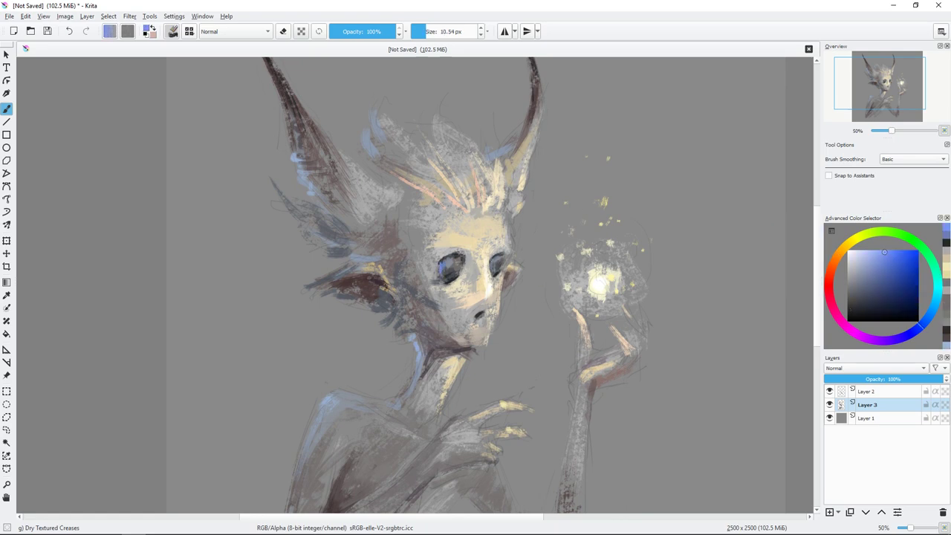
pyautogui.click(840, 251)
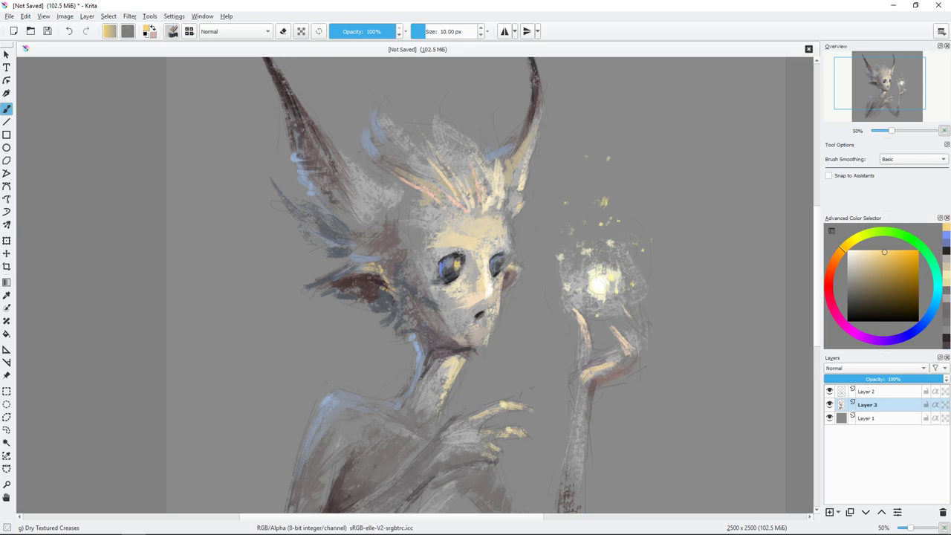
pyautogui.moveTo(499, 260); pyautogui.dragTo(500, 267)
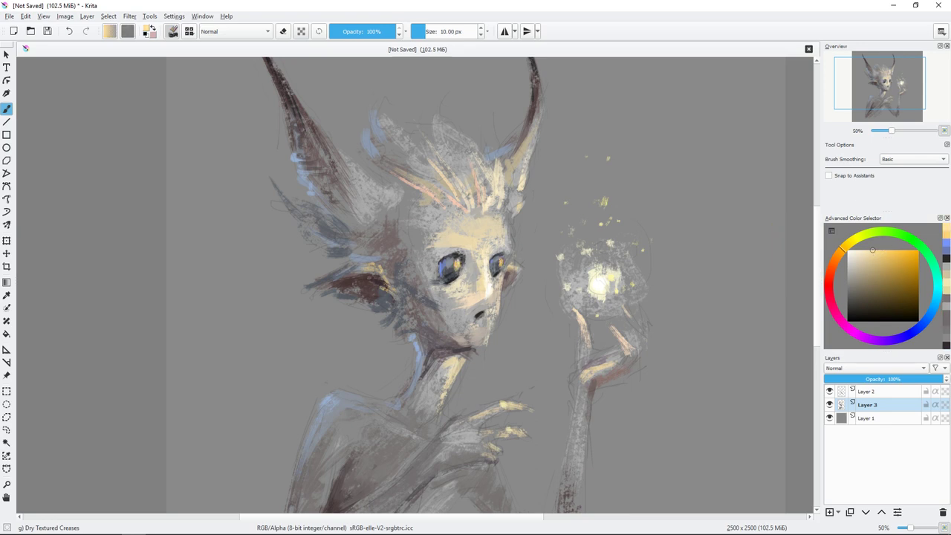
pyautogui.press('-')
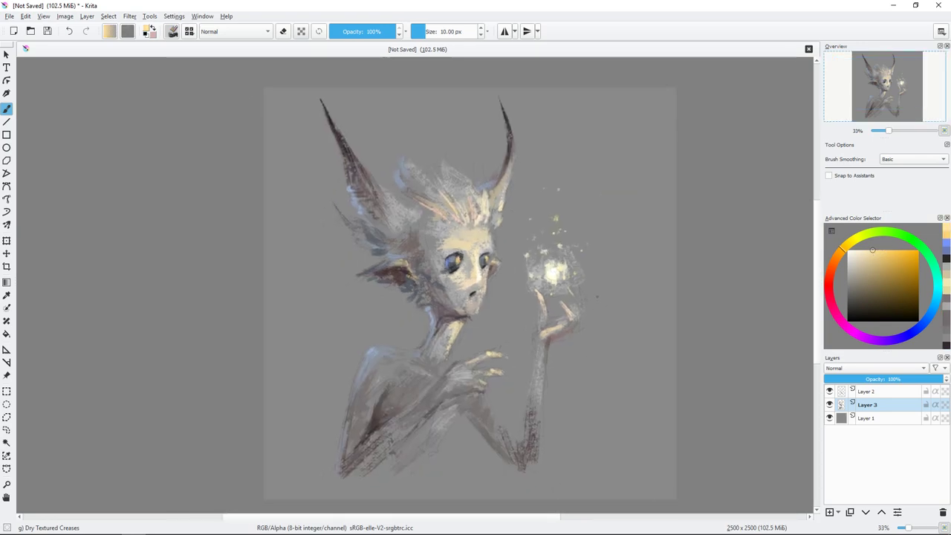
pyautogui.press('+')
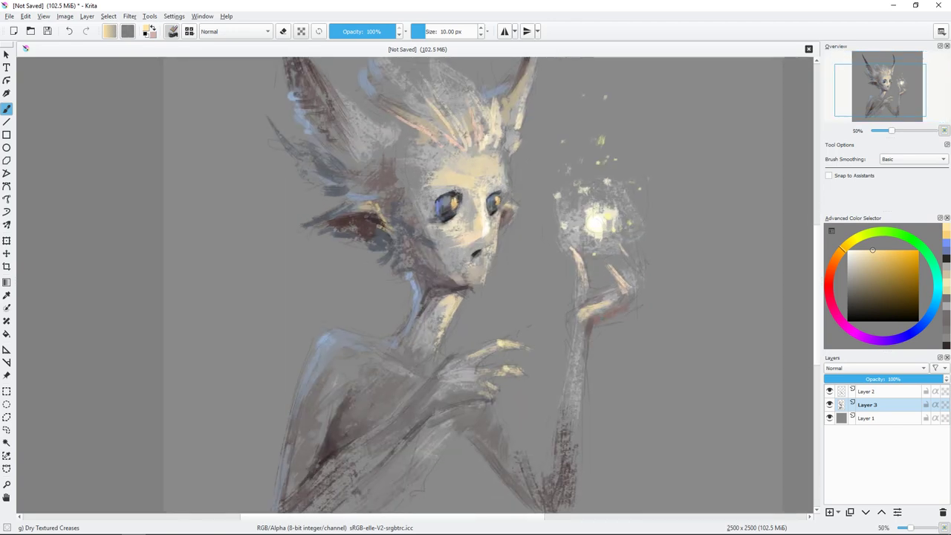
# Darken the right edge of the raised hand and hatch along the lower arm.
pyautogui.keyDown('ctrl'); pyautogui.click(597, 322); pyautogui.keyUp('ctrl')
pyautogui.moveTo(609, 314); pyautogui.dragTo(631, 293)
pyautogui.click(856, 295)
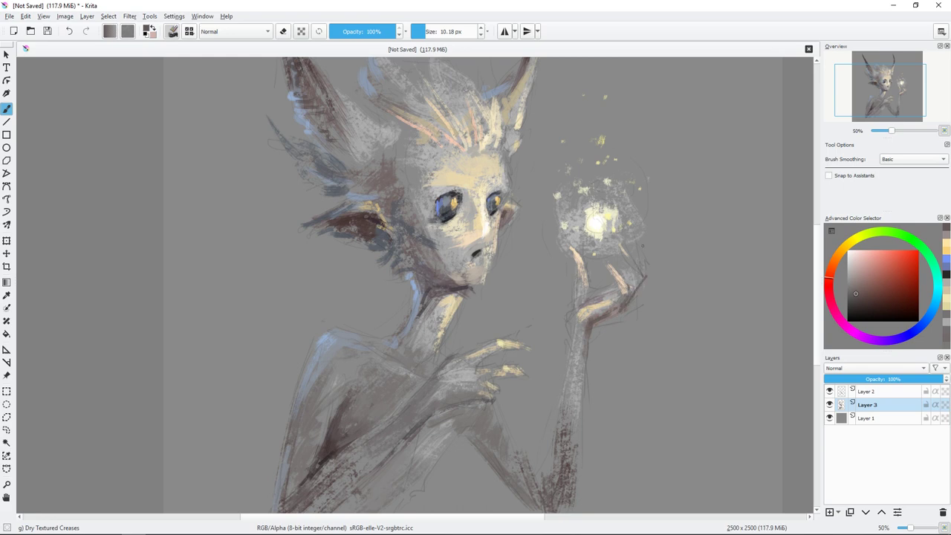
pyautogui.moveTo(641, 244); pyautogui.dragTo(646, 276)
pyautogui.moveTo(579, 456)
pyautogui.mouseDown()
pyautogui.moveTo(523, 364)
pyautogui.moveTo(492, 365)
pyautogui.moveTo(497, 352)
pyautogui.moveTo(502, 410)
pyautogui.mouseUp()
pyautogui.click(861, 300)
pyautogui.moveTo(588, 231); pyautogui.dragTo(591, 289)
# Hide Layer 2 and sample a brownish colour near the horns.
pyautogui.keyDown('ctrl'); pyautogui.click(536, 389); pyautogui.keyUp('ctrl')
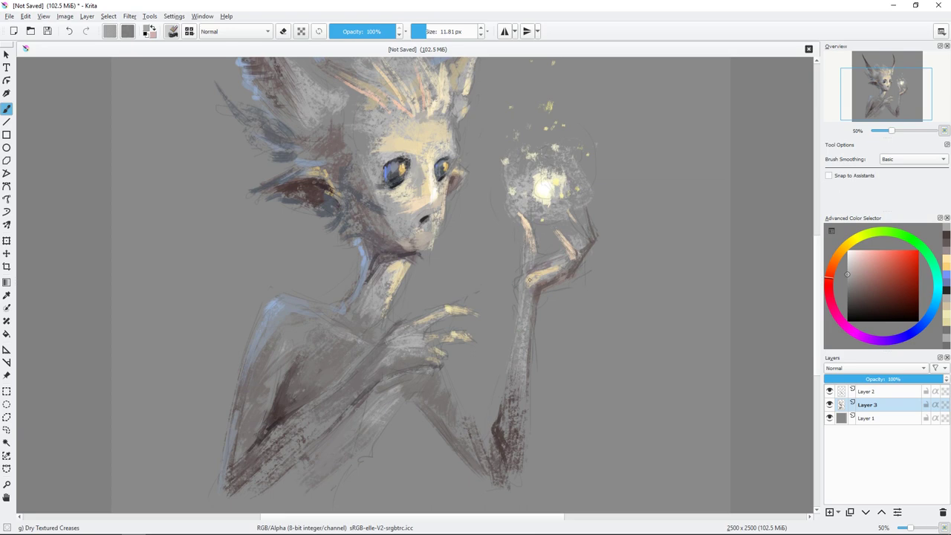
pyautogui.click(829, 390)
pyautogui.moveTo(566, 112); pyautogui.dragTo(589, 225)
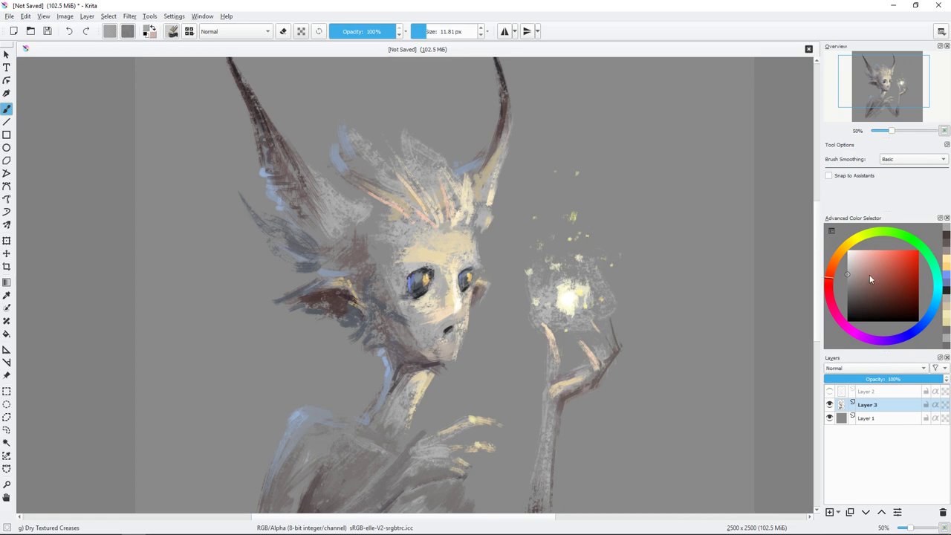
pyautogui.click(862, 282)
pyautogui.press(']')
pyautogui.press(']')
pyautogui.press(']')
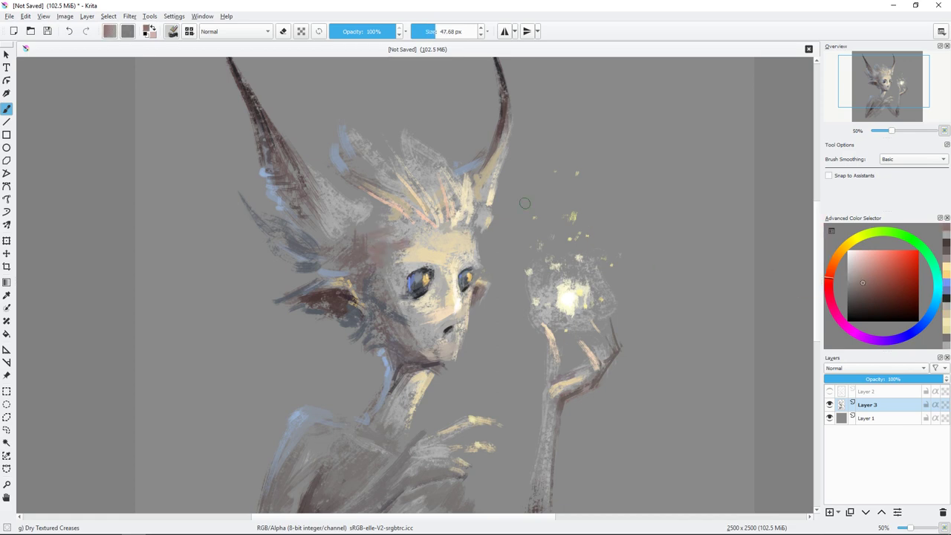
pyautogui.press('[')
pyautogui.press('[')
# Choose a dark blue with a smaller brush and add a small stroke in the hair.
pyautogui.keyDown('ctrl'); pyautogui.click(425, 240); pyautogui.keyUp('ctrl')
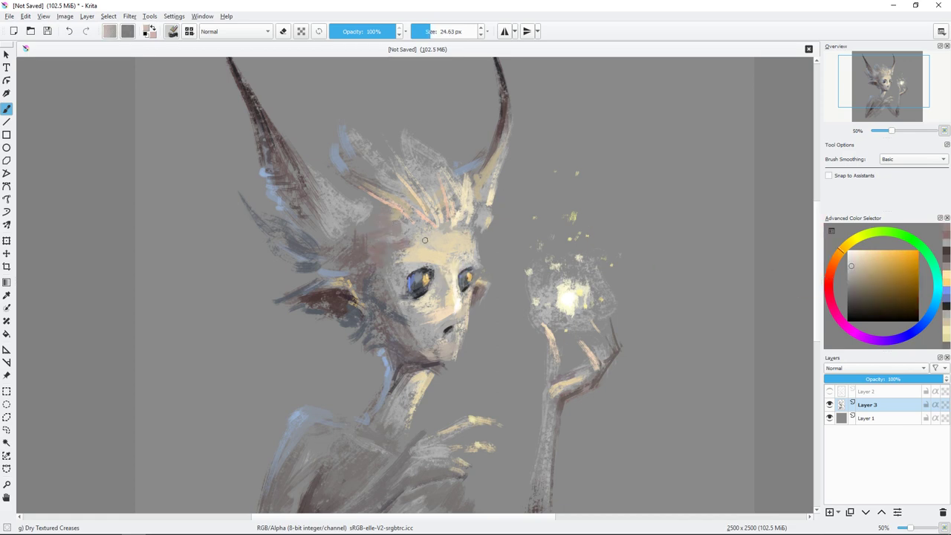
pyautogui.keyDown('ctrl'); pyautogui.click(424, 264); pyautogui.keyUp('ctrl')
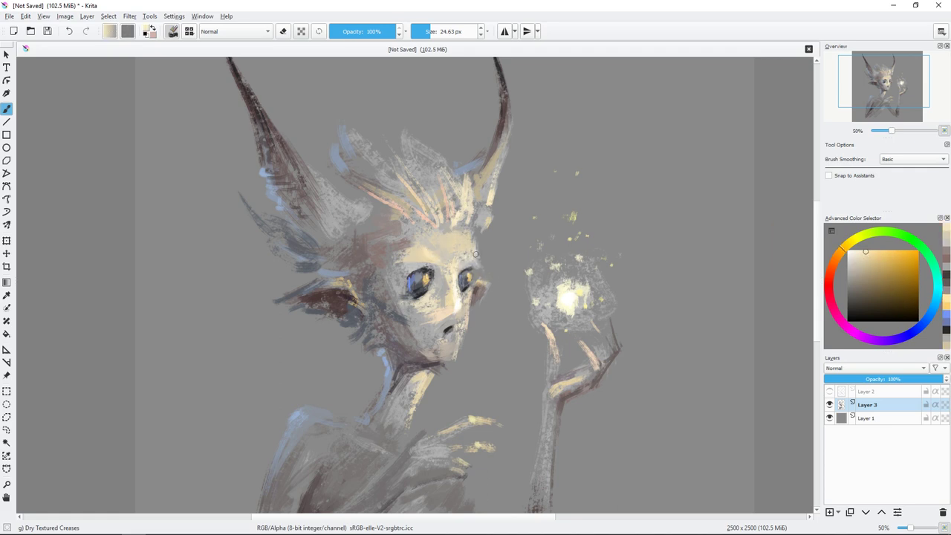
pyautogui.press('[')
pyautogui.click(851, 296)
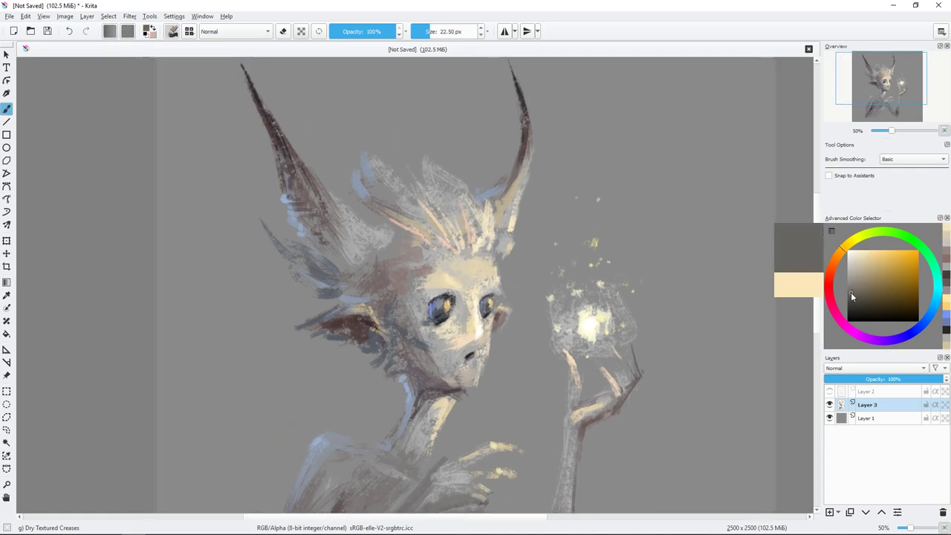
pyautogui.press('[')
pyautogui.press('[')
pyautogui.press('[')
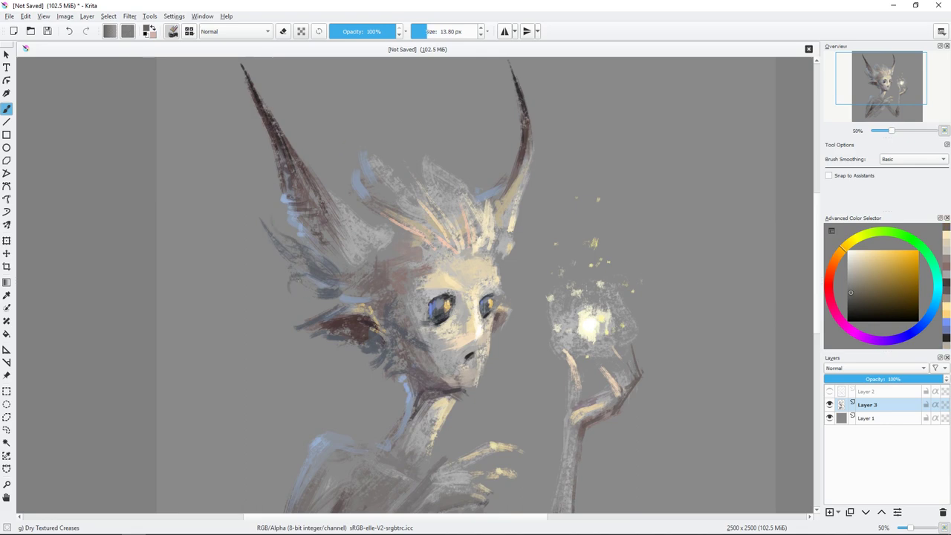
pyautogui.keyDown('ctrl'); pyautogui.click(307, 279); pyautogui.keyUp('ctrl')
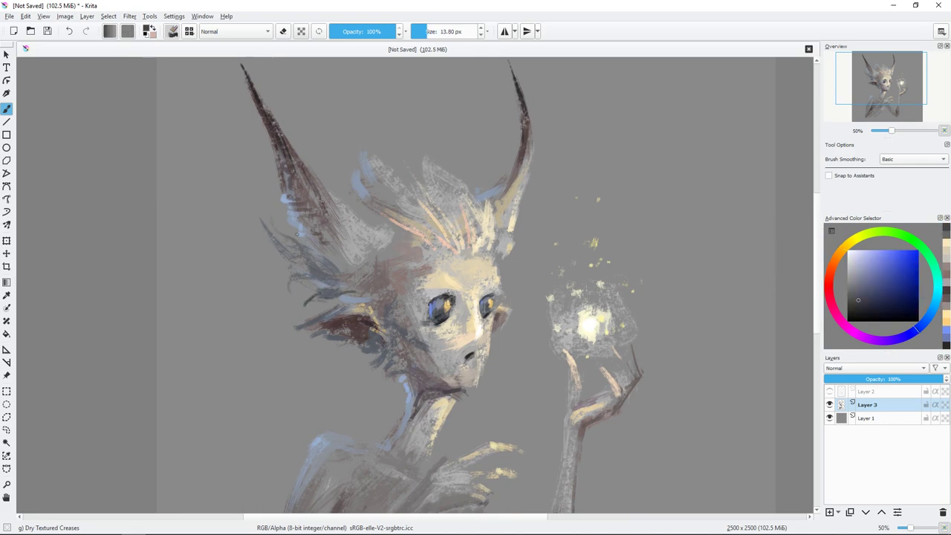
pyautogui.moveTo(297, 232); pyautogui.dragTo(298, 242)
# Sample a dark colour with a fine brush and paint along the left horn.
pyautogui.click(863, 286)
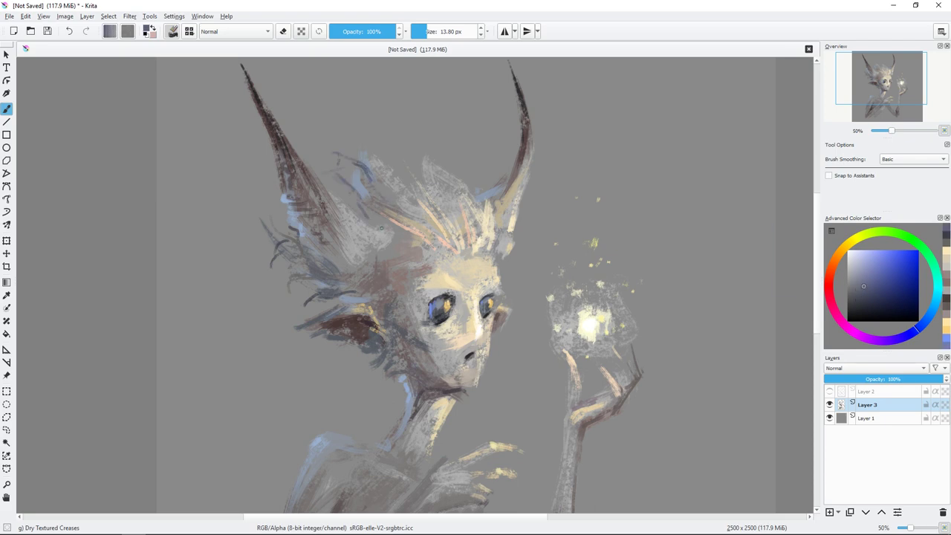
pyautogui.keyDown('ctrl'); pyautogui.click(332, 198); pyautogui.keyUp('ctrl')
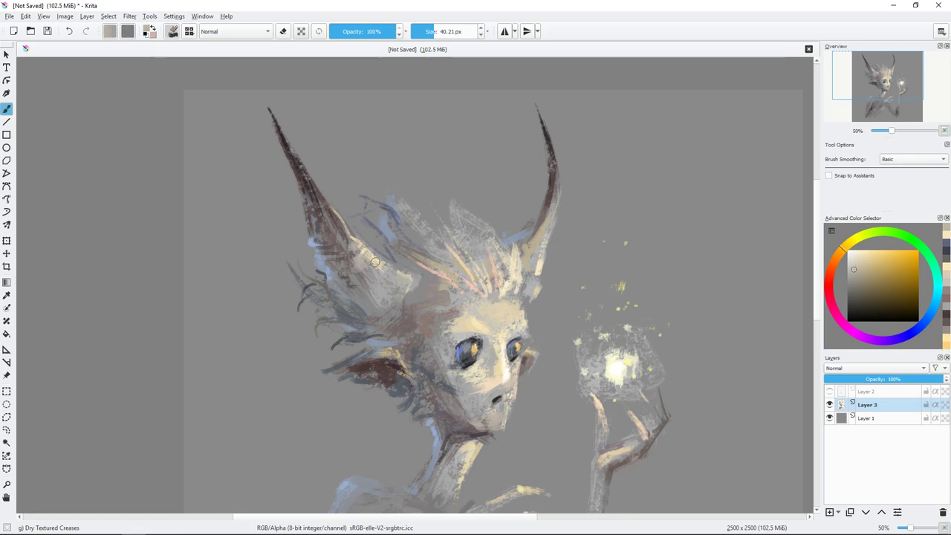
pyautogui.keyDown('ctrl'); pyautogui.click(378, 265); pyautogui.keyUp('ctrl')
pyautogui.press('[')
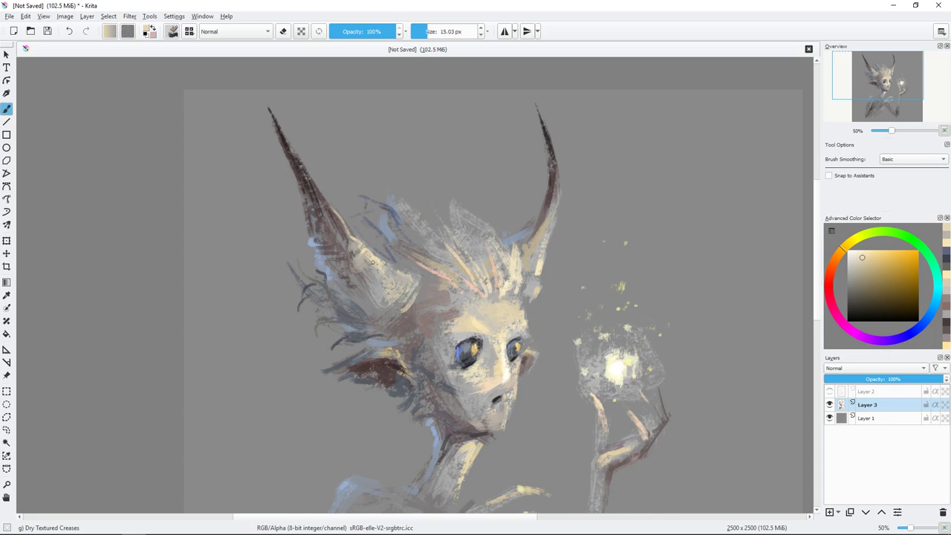
pyautogui.moveTo(565, 357); pyautogui.dragTo(529, 313)
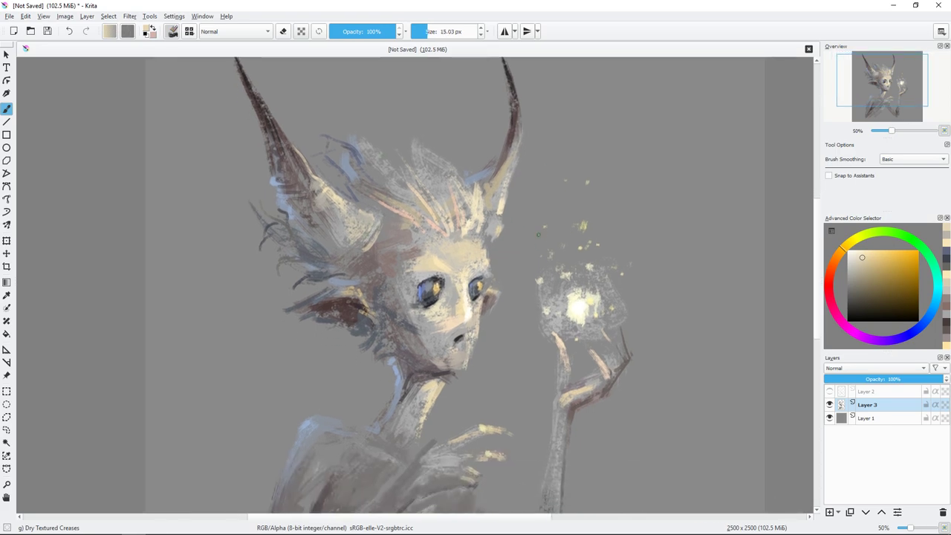
pyautogui.click(854, 319)
pyautogui.press('[')
pyautogui.moveTo(565, 253); pyautogui.dragTo(577, 340)
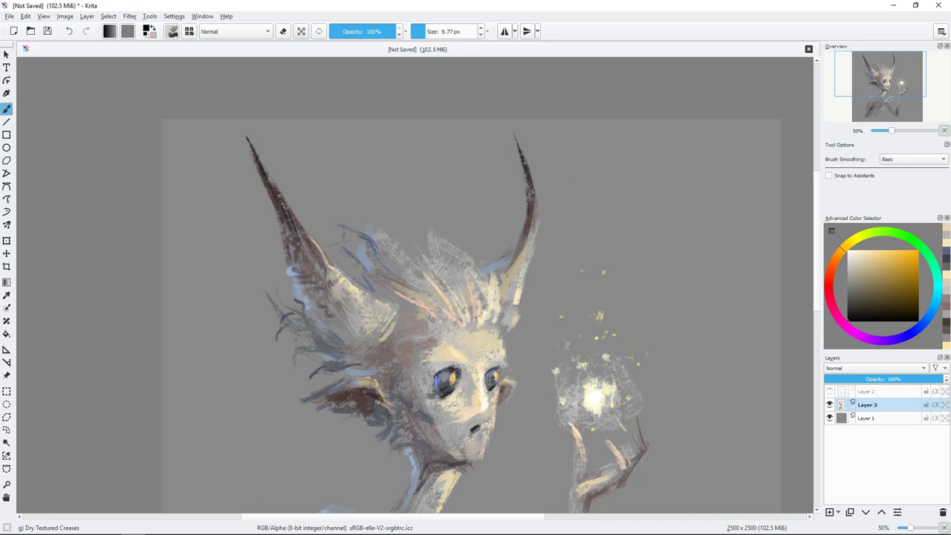
pyautogui.moveTo(260, 163)
pyautogui.mouseDown()
pyautogui.moveTo(274, 205)
pyautogui.moveTo(275, 159)
pyautogui.mouseUp()
# Sample grey, reddish and magenta-pink tones, then pick a light tint to paint with.
pyautogui.press(']')
pyautogui.press(']')
pyautogui.press(']')
pyautogui.keyDown('ctrl'); pyautogui.click(414, 267); pyautogui.keyUp('ctrl')
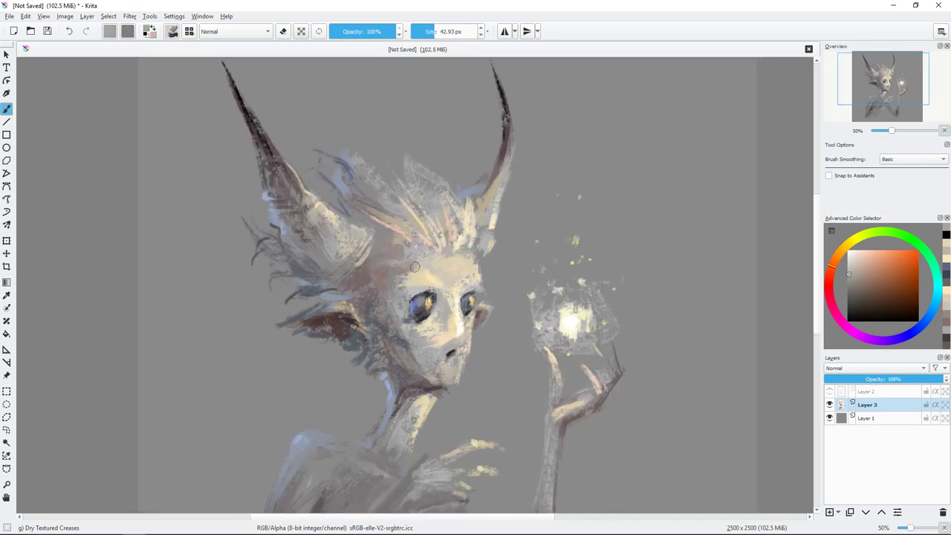
pyautogui.keyDown('ctrl'); pyautogui.click(399, 263); pyautogui.keyUp('ctrl')
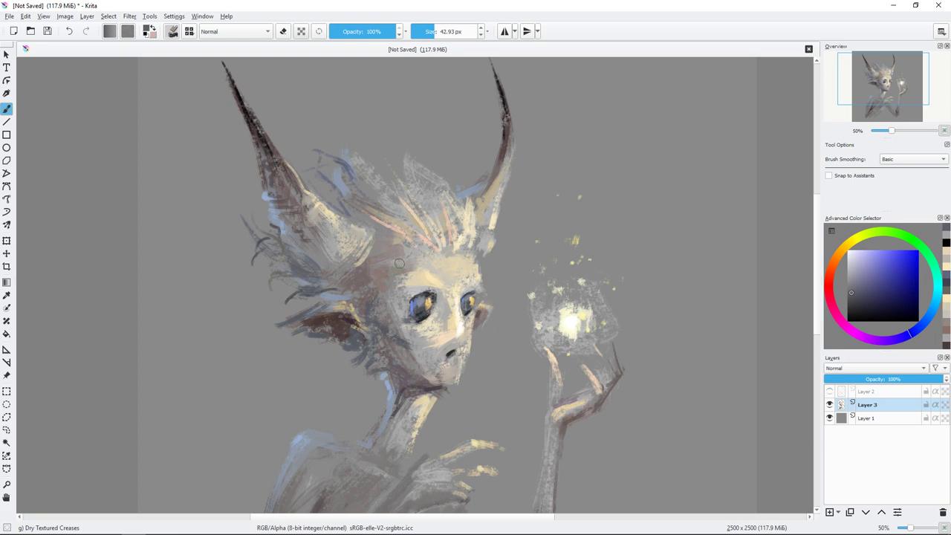
pyautogui.keyDown('ctrl'); pyautogui.click(413, 332); pyautogui.keyUp('ctrl')
pyautogui.keyDown('ctrl'); pyautogui.click(402, 314); pyautogui.keyUp('ctrl')
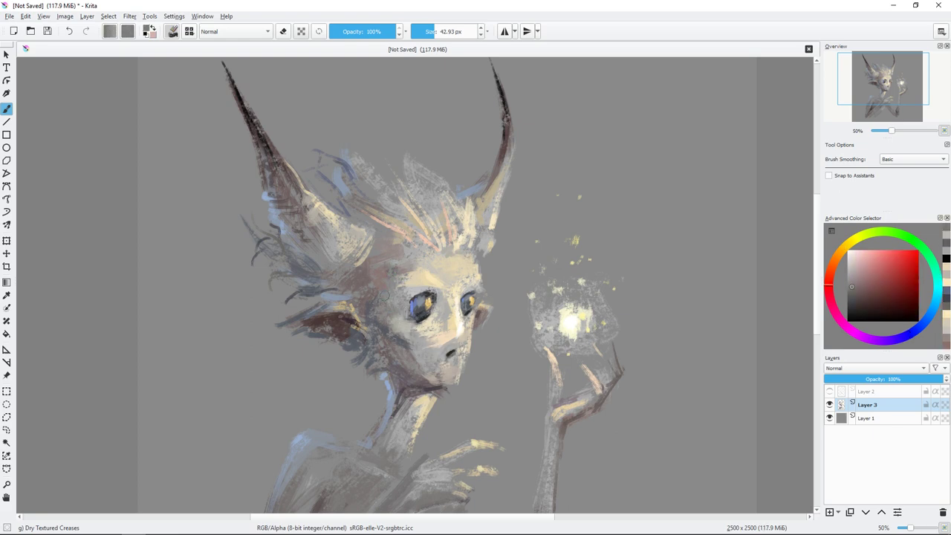
pyautogui.keyDown('ctrl'); pyautogui.click(392, 308); pyautogui.keyUp('ctrl')
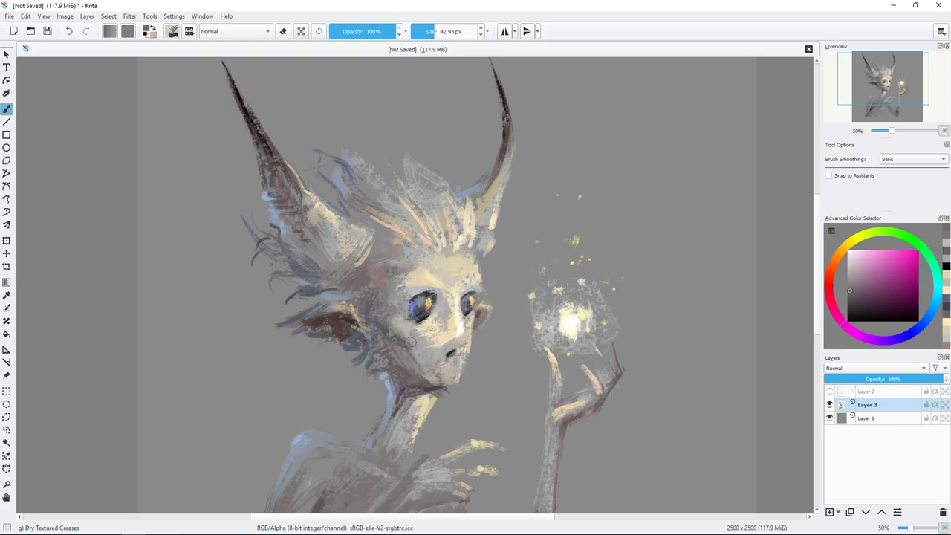
pyautogui.moveTo(516, 310)
pyautogui.mouseDown()
pyautogui.moveTo(507, 276)
pyautogui.moveTo(453, 276)
pyautogui.mouseUp()
pyautogui.keyDown('ctrl'); pyautogui.click(391, 237); pyautogui.keyUp('ctrl')
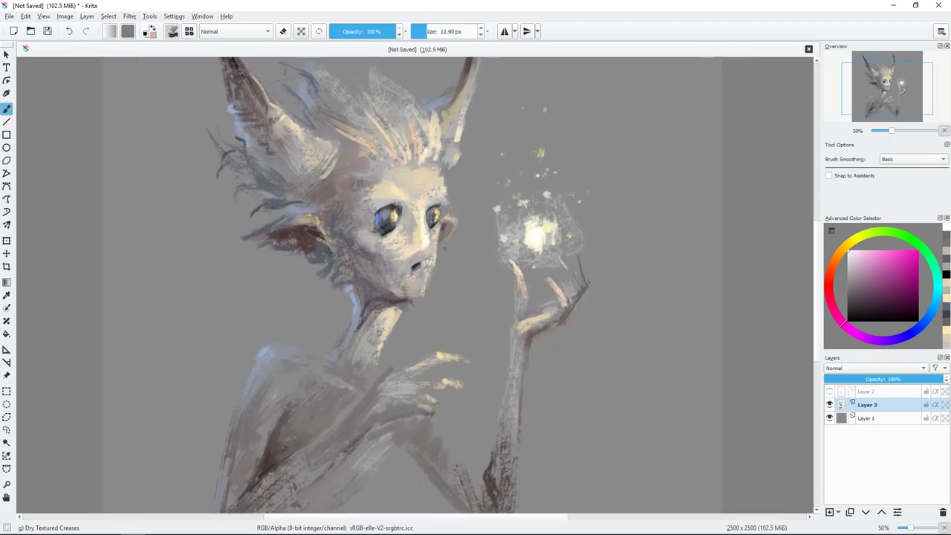
# Sample several skin tones from the face and cheek, settling on a lightened tan.
pyautogui.moveTo(427, 247); pyautogui.dragTo(440, 253)
pyautogui.keyDown('ctrl'); pyautogui.click(440, 253); pyautogui.keyUp('ctrl')
pyautogui.keyDown('ctrl'); pyautogui.click(439, 252); pyautogui.keyUp('ctrl')
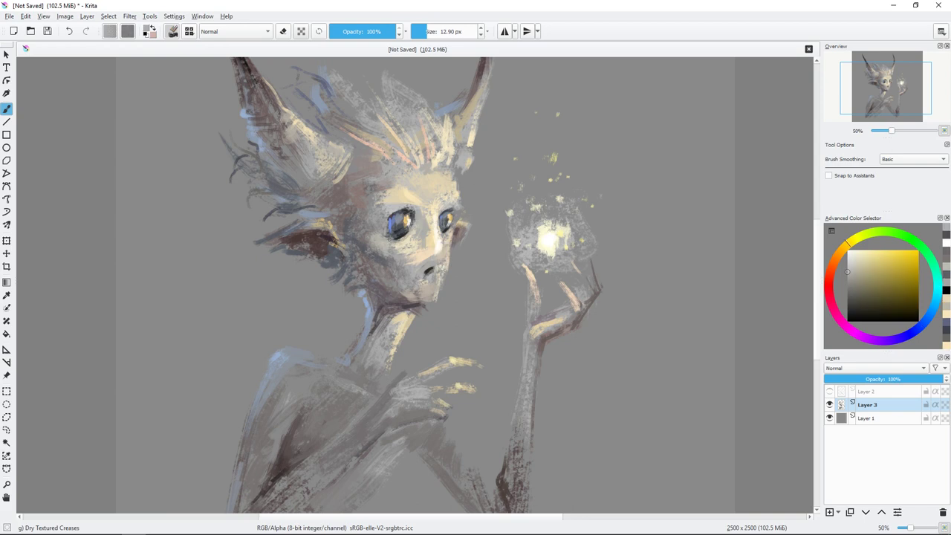
pyautogui.keyDown('ctrl'); pyautogui.click(432, 226); pyautogui.keyUp('ctrl')
pyautogui.moveTo(466, 237); pyautogui.dragTo(472, 197)
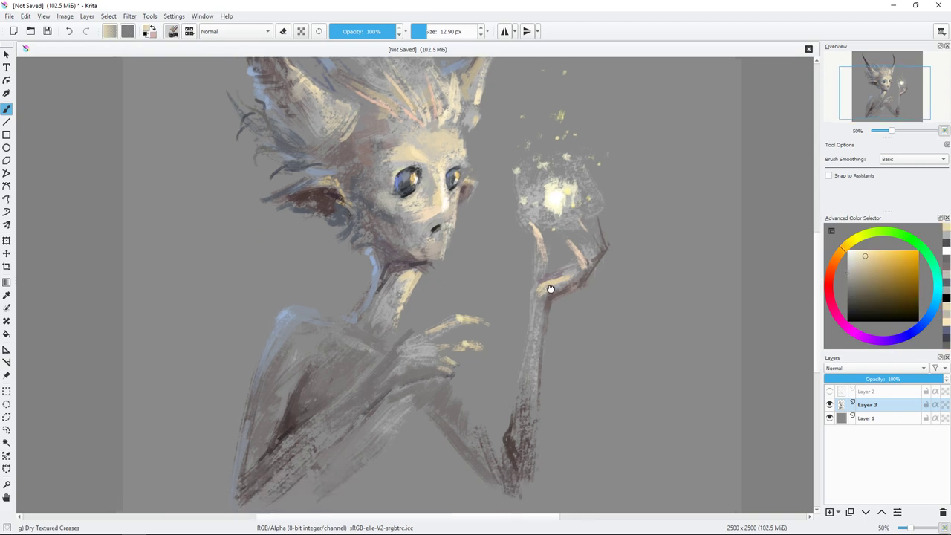
pyautogui.keyDown('ctrl'); pyautogui.click(472, 197); pyautogui.keyUp('ctrl')
pyautogui.keyDown('ctrl'); pyautogui.click(440, 338); pyautogui.keyUp('ctrl')
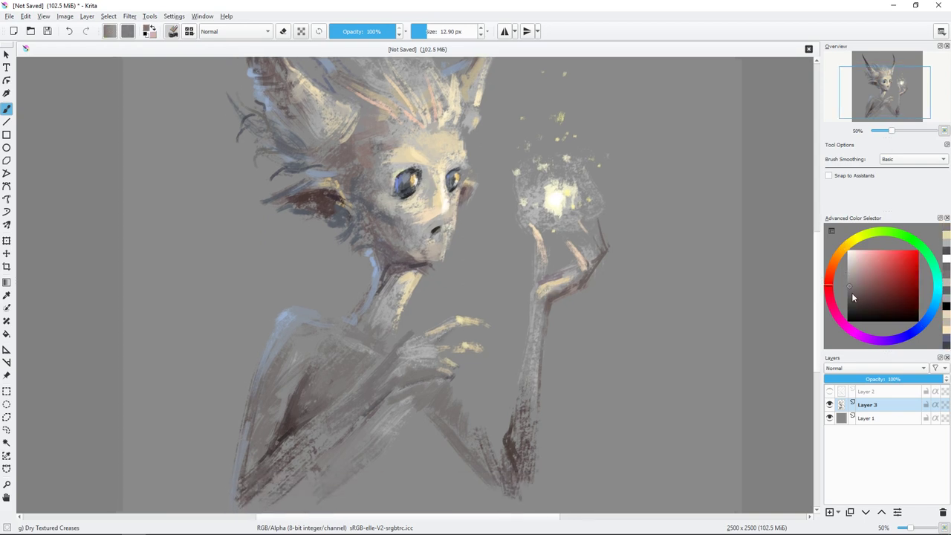
pyautogui.keyDown('ctrl'); pyautogui.click(439, 338); pyautogui.keyUp('ctrl')
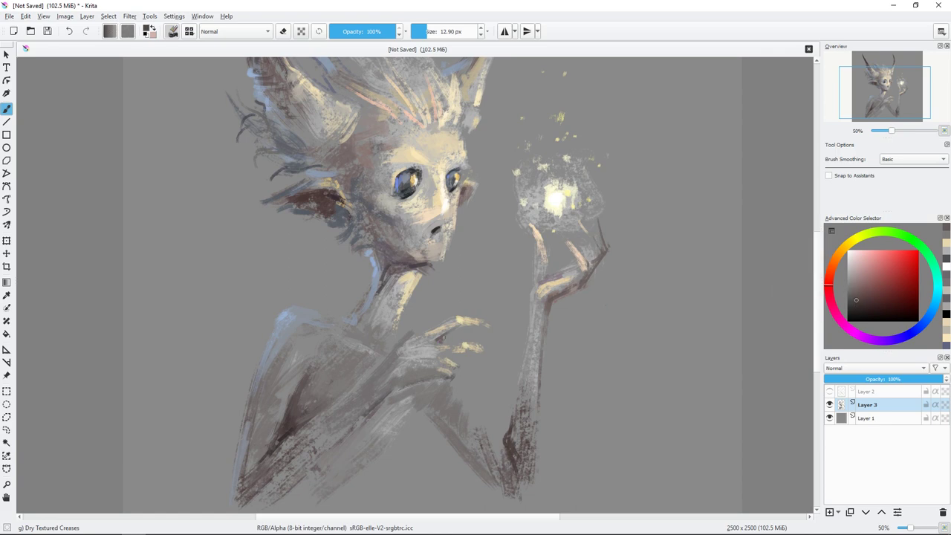
pyautogui.click(895, 341)
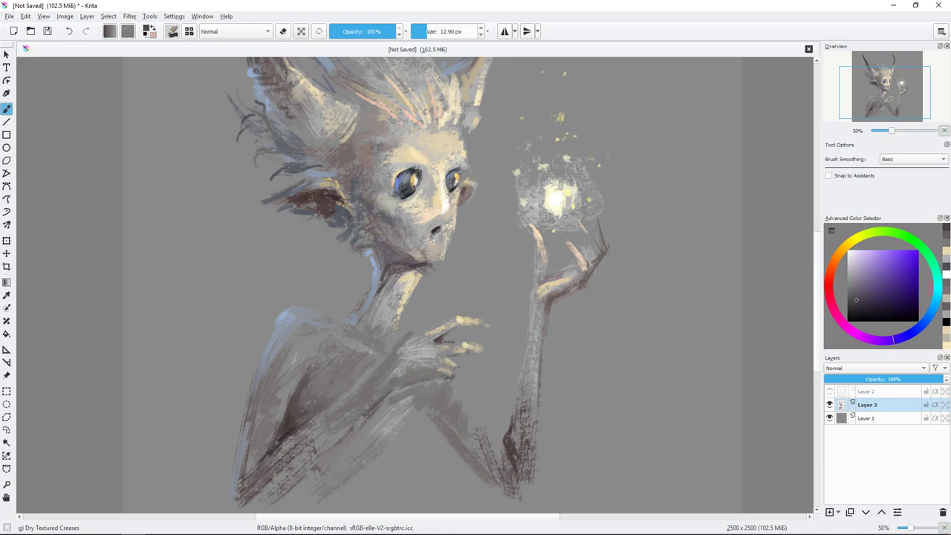
pyautogui.keyDown('ctrl'); pyautogui.click(429, 263); pyautogui.keyUp('ctrl')
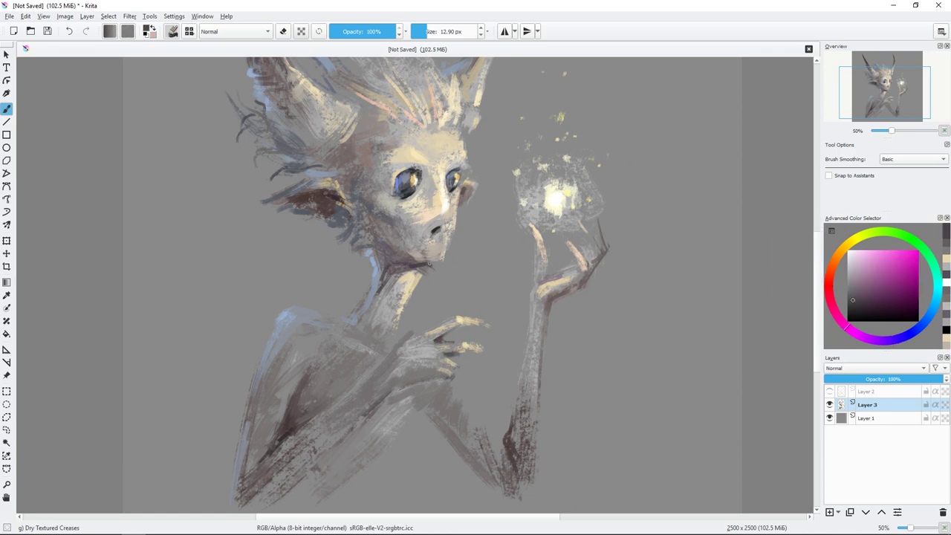
pyautogui.keyDown('ctrl'); pyautogui.click(435, 276); pyautogui.keyUp('ctrl')
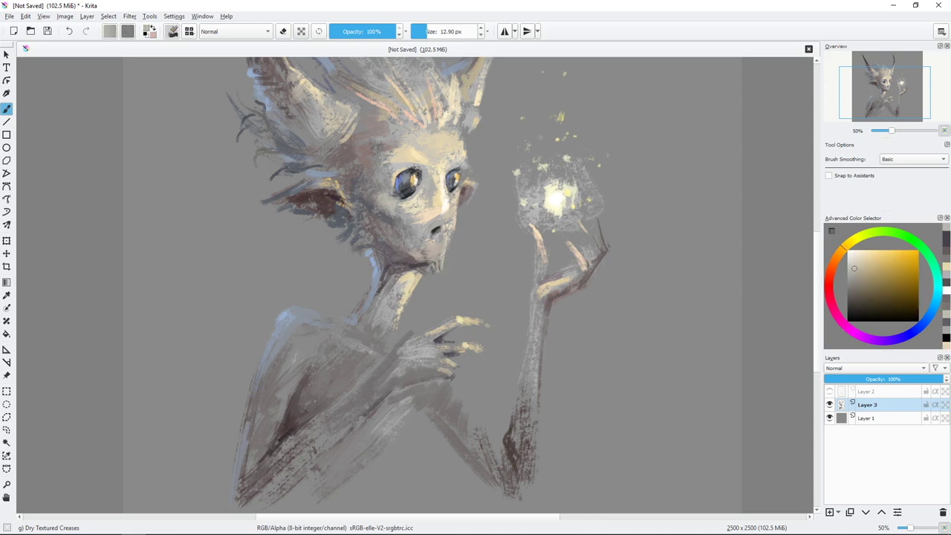
pyautogui.click(864, 257)
# Resize the brush and paint tan over the creature's shoulder.
pyautogui.press('[')
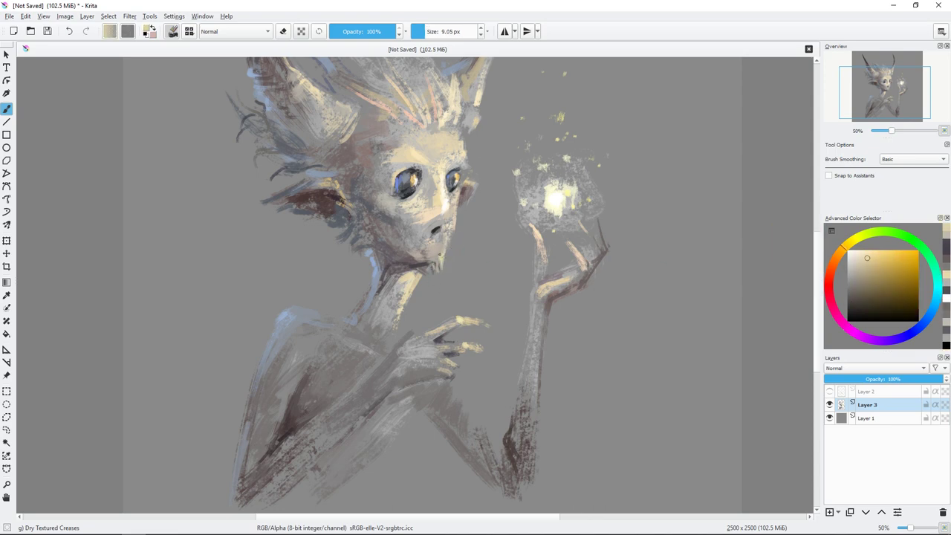
pyautogui.scroll(-1, 483, 261)
pyautogui.press(']')
pyautogui.press(']')
pyautogui.press(']')
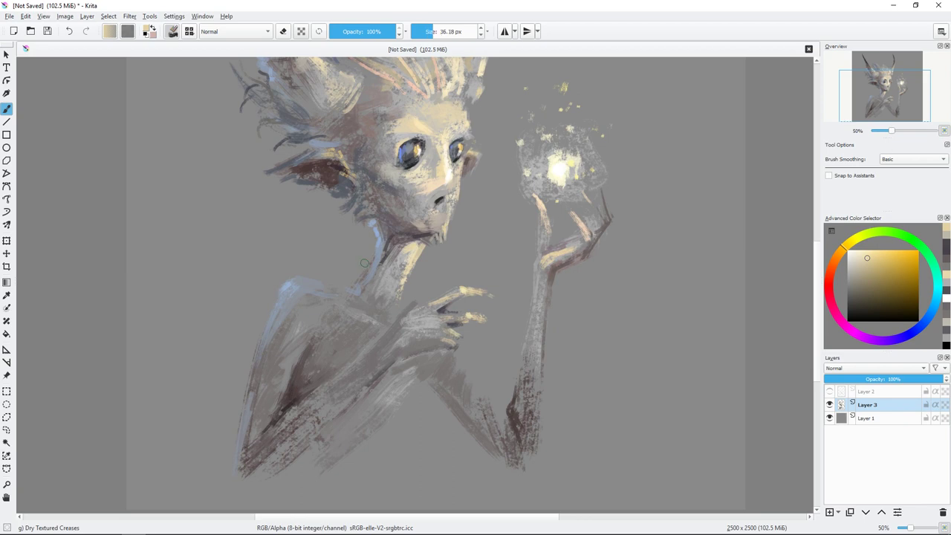
pyautogui.keyDown('ctrl'); pyautogui.click(320, 340); pyautogui.keyUp('ctrl')
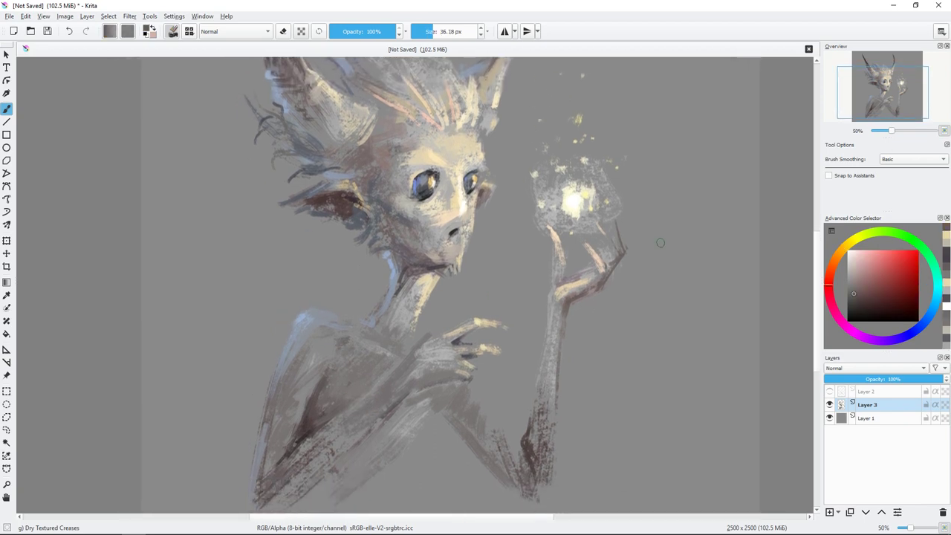
pyautogui.keyDown('ctrl'); pyautogui.click(329, 334); pyautogui.keyUp('ctrl')
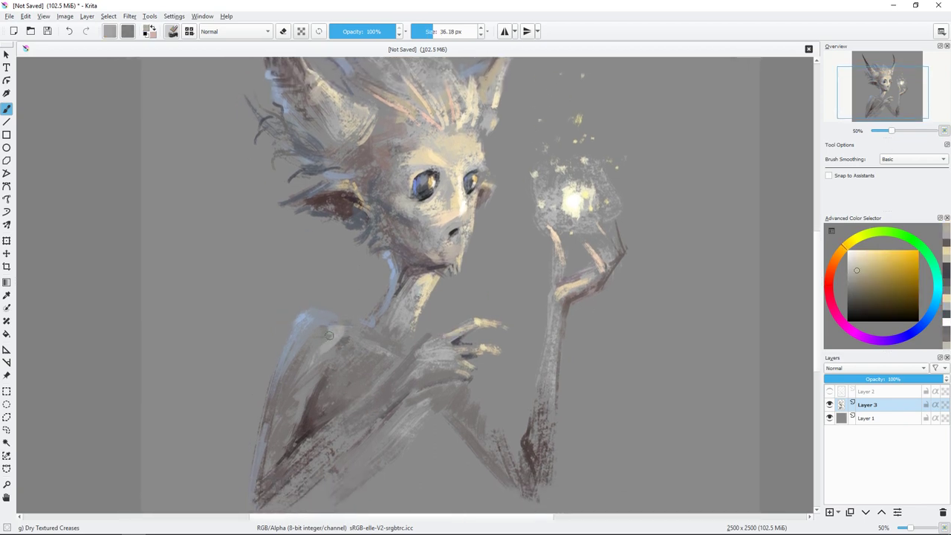
pyautogui.moveTo(333, 341); pyautogui.dragTo(316, 327)
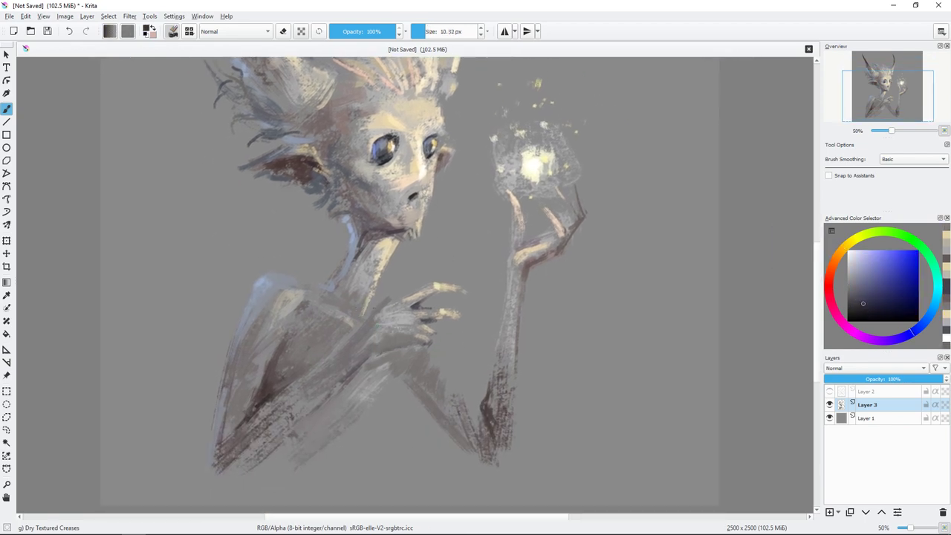
# Paint a dark diagonal accent stroke across the chest, then zoom out to the whole painting.
pyautogui.moveTo(374, 312); pyautogui.dragTo(272, 398)
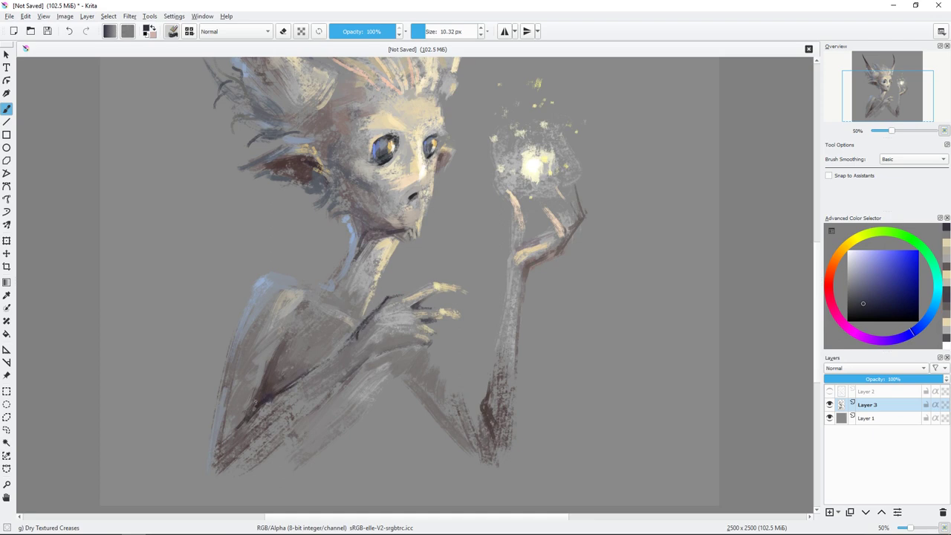
pyautogui.press('k')
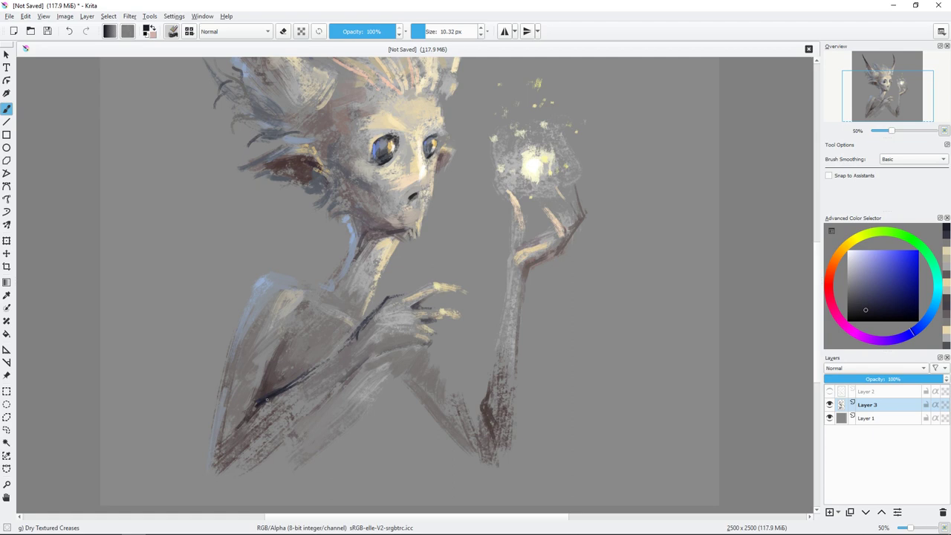
pyautogui.moveTo(390, 317)
pyautogui.mouseDown()
pyautogui.moveTo(379, 356)
pyautogui.moveTo(390, 467)
pyautogui.mouseUp()
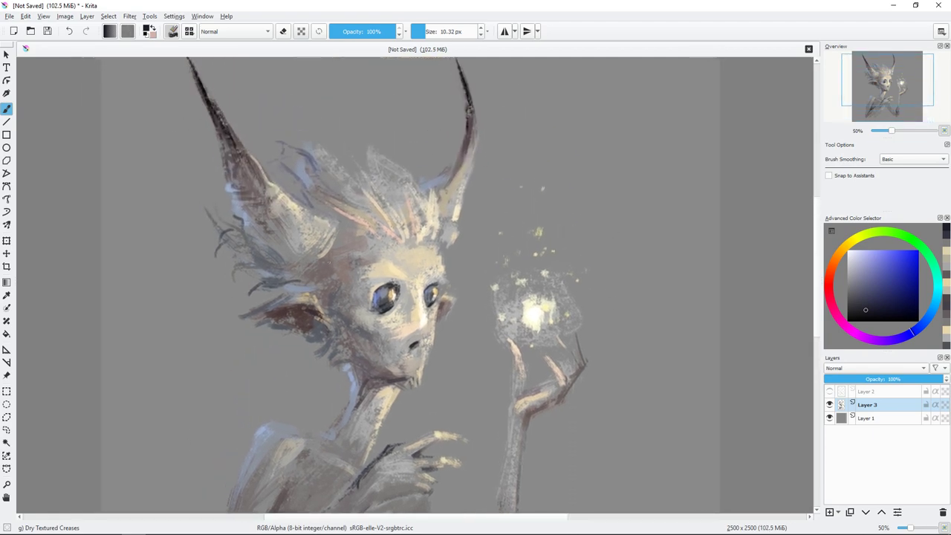
pyautogui.keyDown('ctrl'); pyautogui.click(349, 340); pyautogui.keyUp('ctrl')
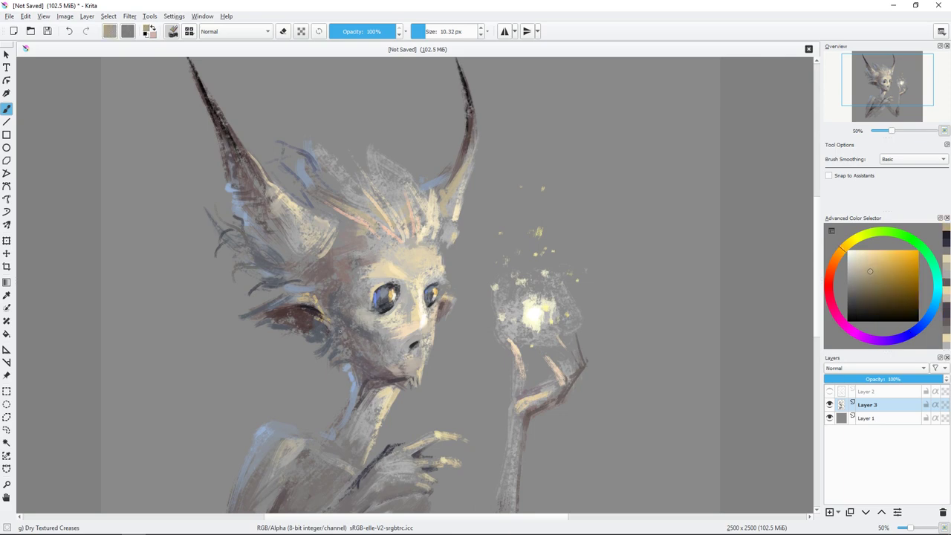
pyautogui.press('-')
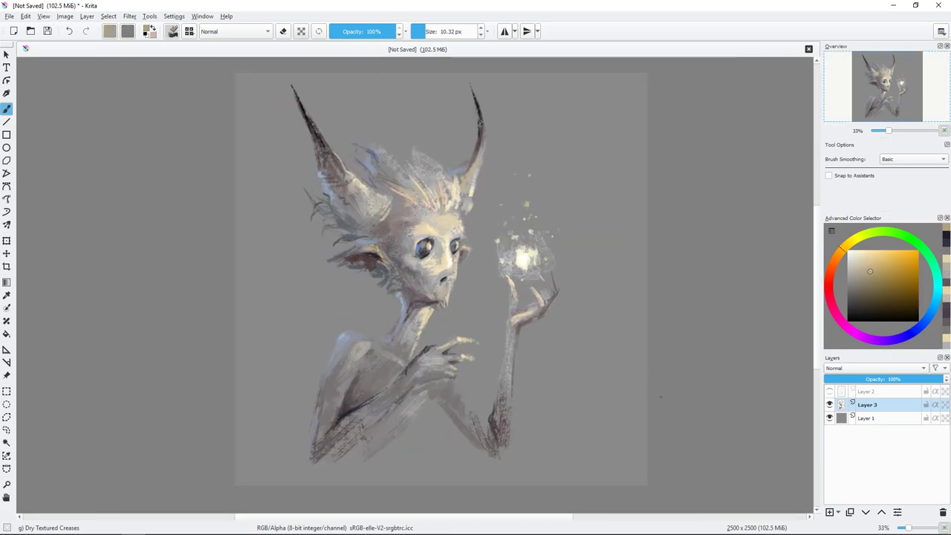
# Zoom in and sample warm colours near the hand, ending on a pale peach.
pyautogui.press('+')
pyautogui.press('+')
pyautogui.keyDown('ctrl'); pyautogui.click(423, 346); pyautogui.keyUp('ctrl')
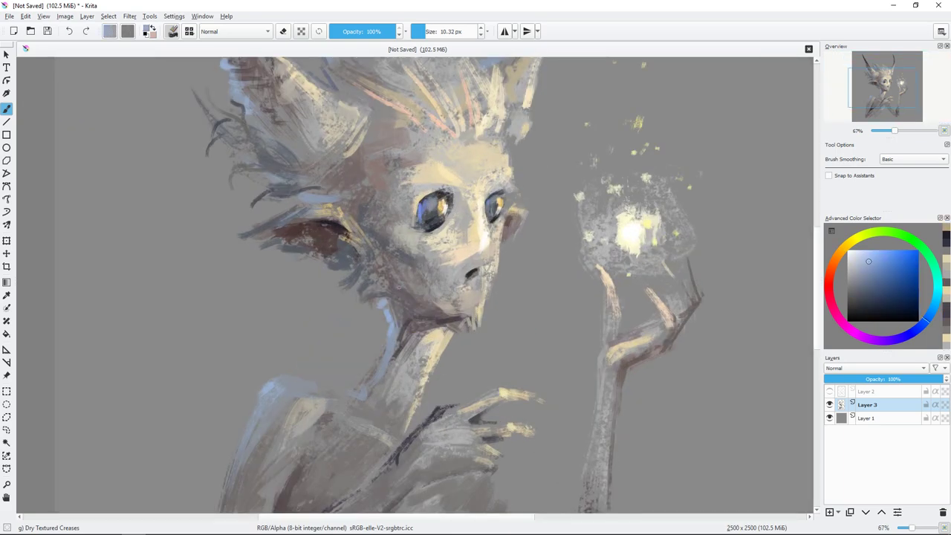
pyautogui.press(']')
pyautogui.press(']')
pyautogui.press(']')
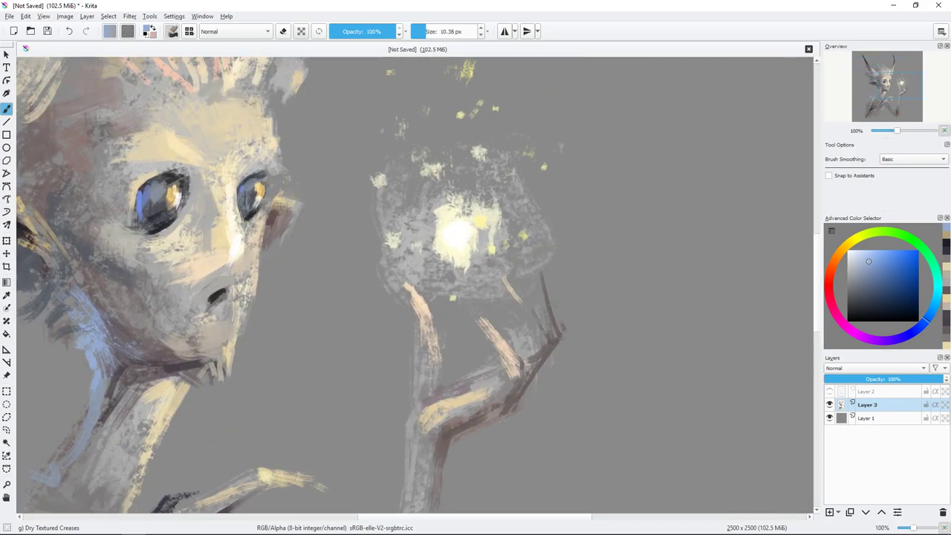
pyautogui.keyDown('ctrl'); pyautogui.click(467, 319); pyautogui.keyUp('ctrl')
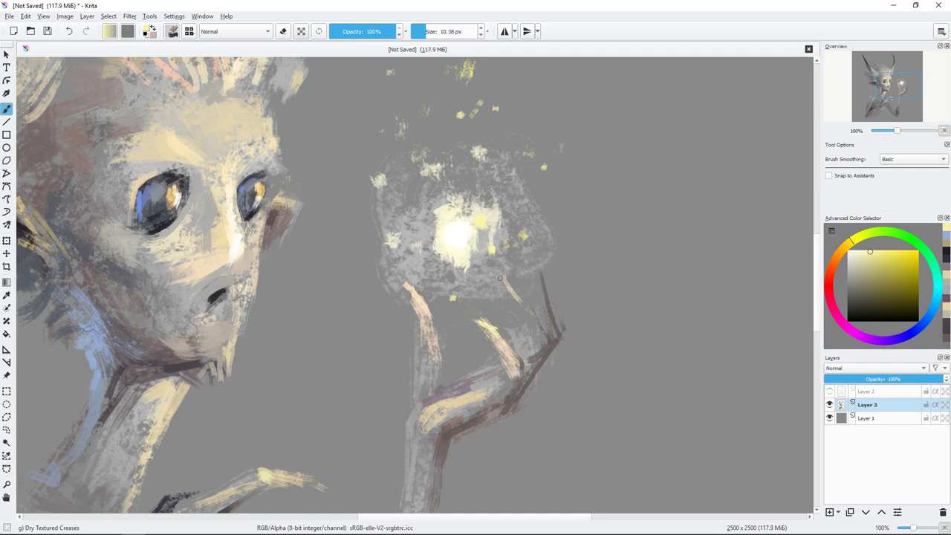
pyautogui.keyDown('ctrl'); pyautogui.click(546, 375); pyautogui.keyUp('ctrl')
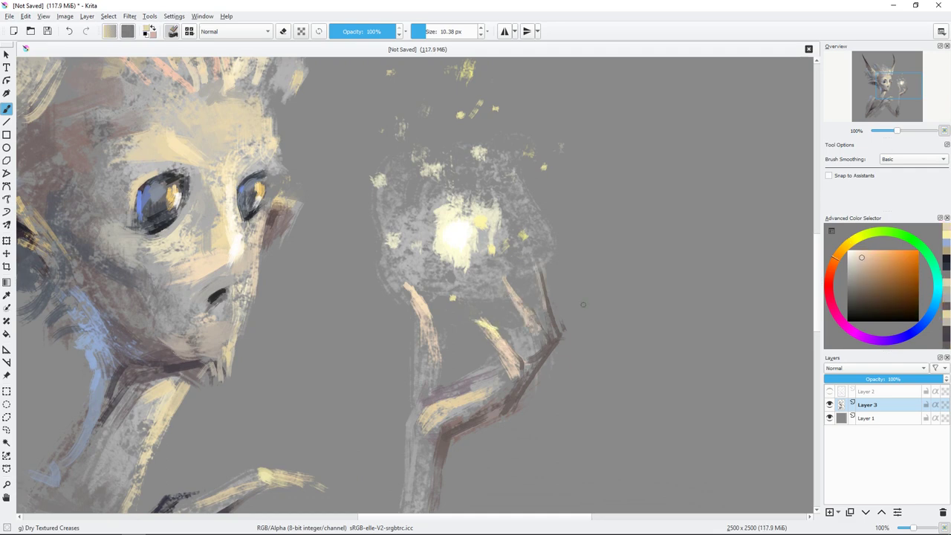
pyautogui.moveTo(583, 304); pyautogui.dragTo(597, 341)
pyautogui.keyDown('ctrl'); pyautogui.click(522, 255); pyautogui.keyUp('ctrl')
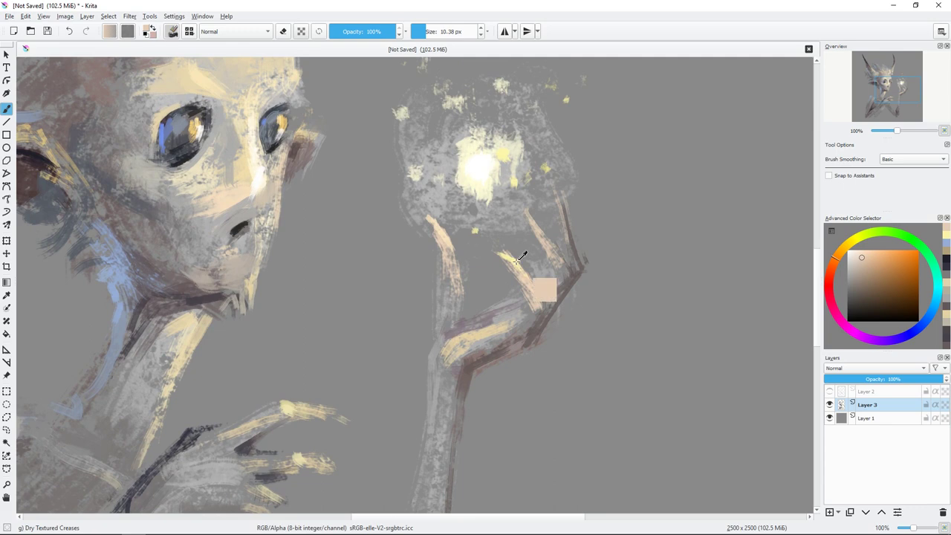
pyautogui.keyDown('ctrl'); pyautogui.click(449, 259); pyautogui.keyUp('ctrl')
# Set the brush to about 29 px, sample a pale blue-grey, and refocus on the head and horns.
pyautogui.moveTo(453, 290); pyautogui.dragTo(452, 314)
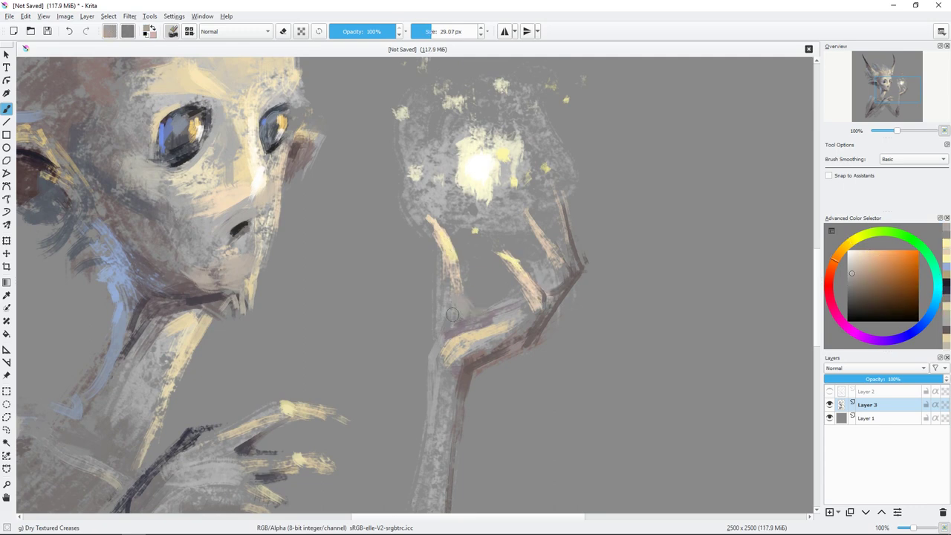
pyautogui.scroll(-3, 451, 314)
pyautogui.keyDown('ctrl'); pyautogui.click(296, 284); pyautogui.keyUp('ctrl')
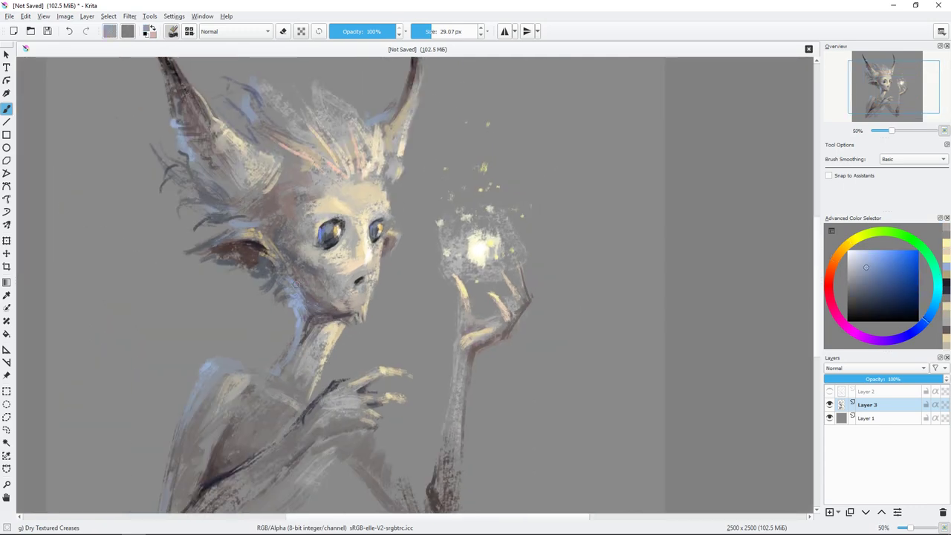
pyautogui.scroll(-1, 344, 288)
pyautogui.moveTo(500, 333)
pyautogui.mouseDown()
pyautogui.moveTo(516, 325)
pyautogui.moveTo(534, 344)
pyautogui.mouseUp()
pyautogui.scroll(2, 499, 301)
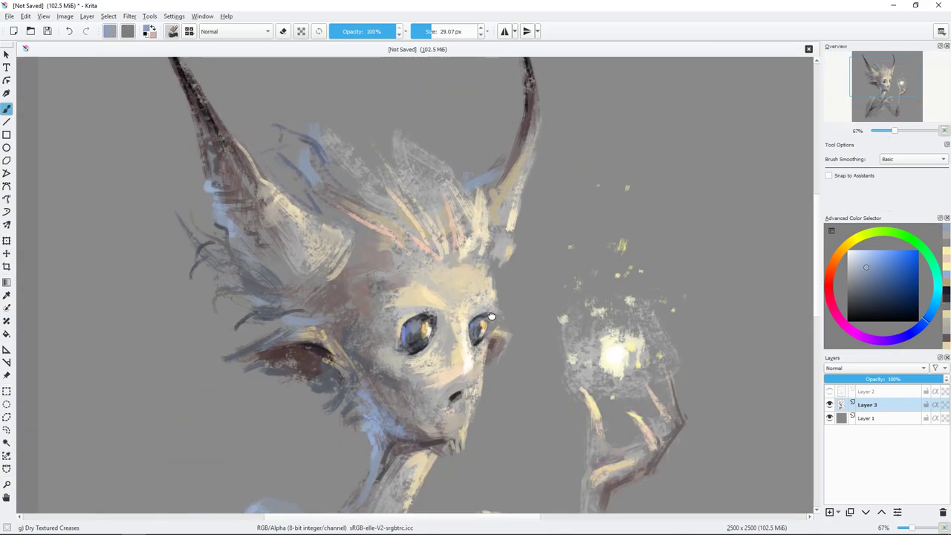
# Zoom in on the ears with an 8 px brush and paint dark grey strands into the fur and hair.
pyautogui.scroll(1, 490, 317)
pyautogui.moveTo(196, 65); pyautogui.dragTo(379, 231)
pyautogui.press('[')
pyautogui.press('[')
pyautogui.press('[')
pyautogui.keyDown('ctrl'); pyautogui.click(379, 231); pyautogui.keyUp('ctrl')
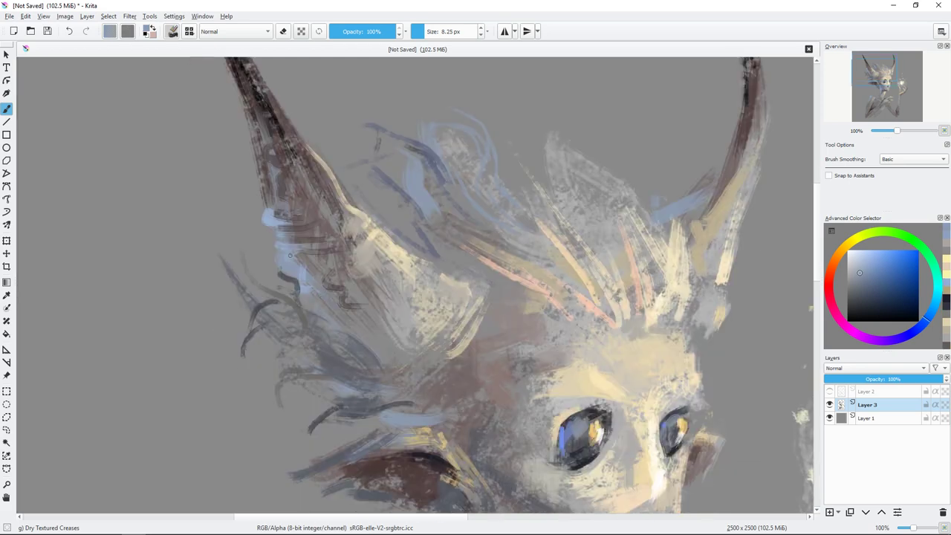
pyautogui.scroll(-2, 464, 262)
pyautogui.keyDown('ctrl'); pyautogui.click(459, 184); pyautogui.keyUp('ctrl')
pyautogui.moveTo(460, 281); pyautogui.dragTo(490, 331)
pyautogui.keyDown('ctrl'); pyautogui.click(444, 339); pyautogui.keyUp('ctrl')
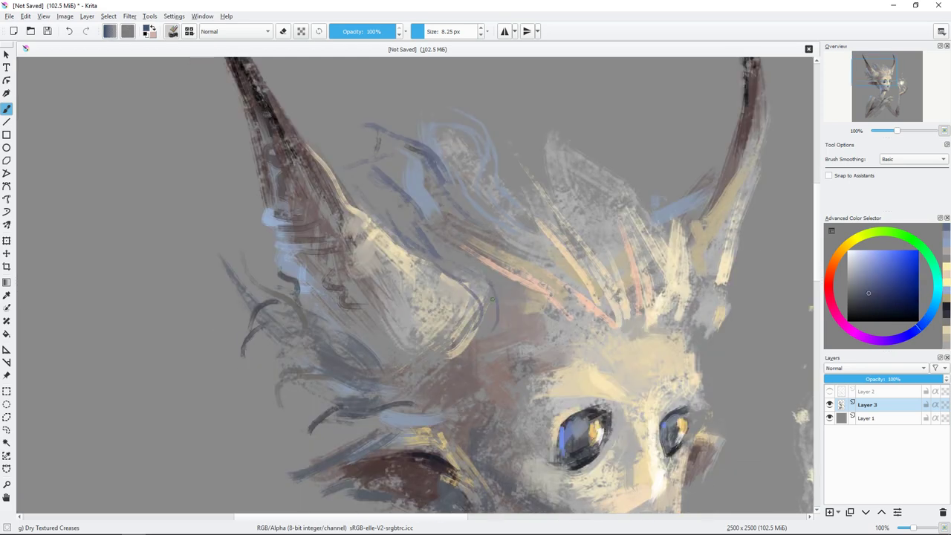
pyautogui.moveTo(428, 338)
pyautogui.mouseDown()
pyautogui.moveTo(464, 406)
pyautogui.moveTo(439, 309)
pyautogui.mouseUp()
pyautogui.moveTo(366, 325); pyautogui.dragTo(331, 331)
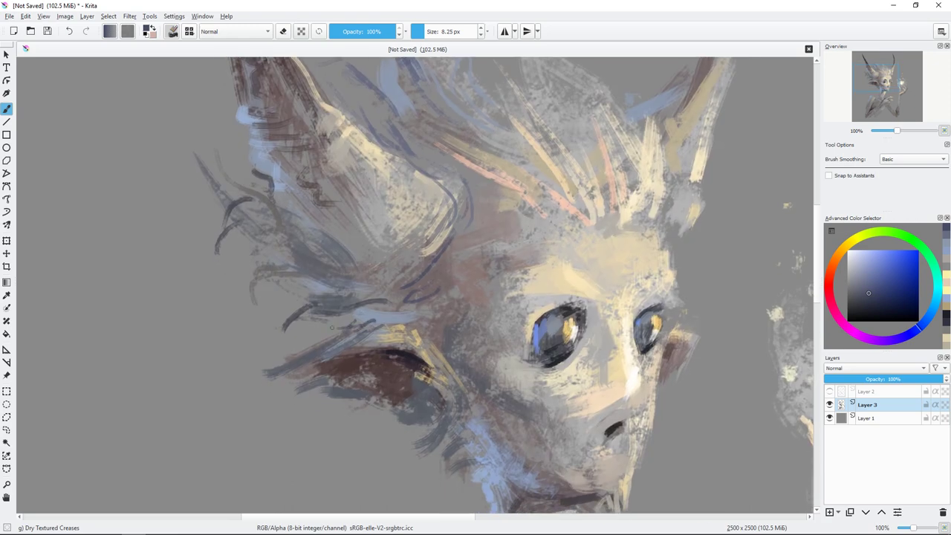
pyautogui.keyDown('ctrl'); pyautogui.click(288, 350); pyautogui.keyUp('ctrl')
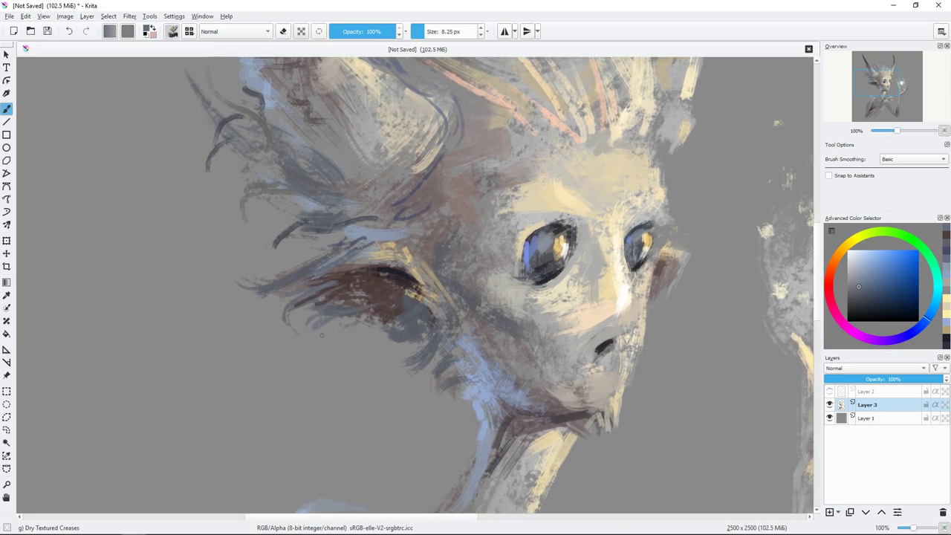
# Toggle eraser mode and pick greyer and red-grey tones around the eyes.
pyautogui.press('e')
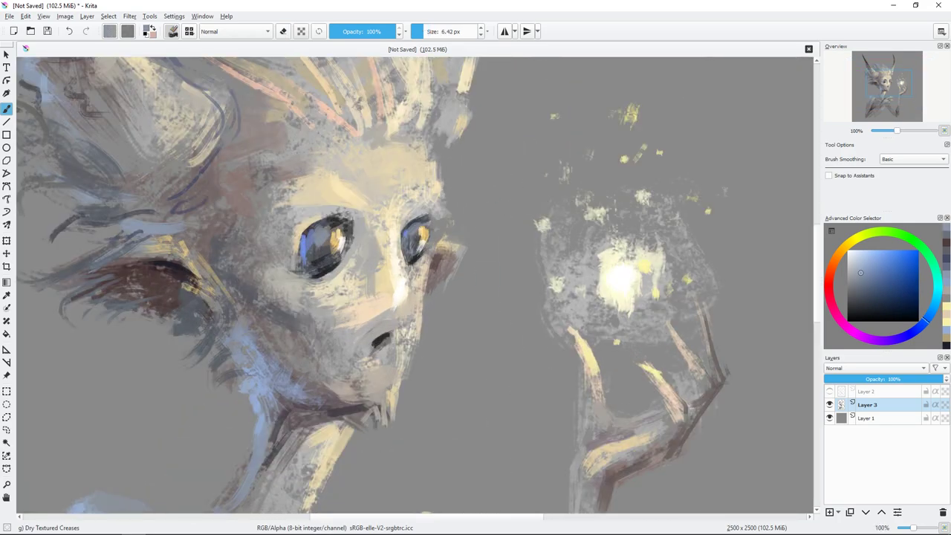
pyautogui.keyDown('ctrl'); pyautogui.click(471, 259); pyautogui.keyUp('ctrl')
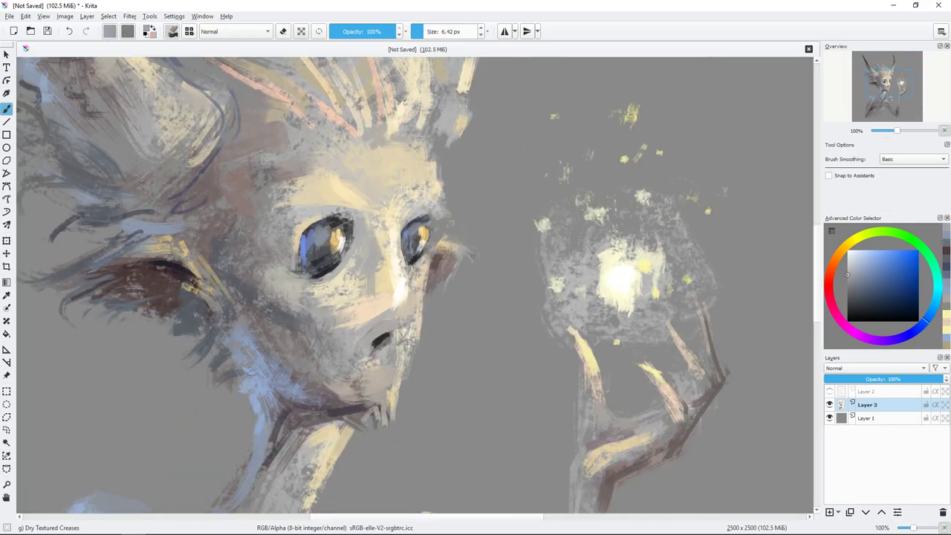
pyautogui.keyDown('ctrl'); pyautogui.click(461, 267); pyautogui.keyUp('ctrl')
pyautogui.keyDown('ctrl'); pyautogui.click(459, 271); pyautogui.keyUp('ctrl')
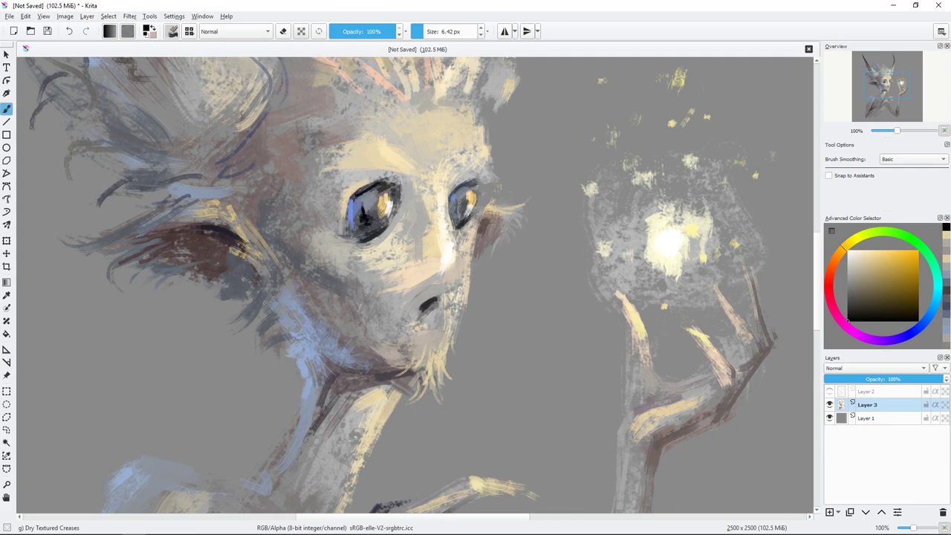
pyautogui.moveTo(514, 242); pyautogui.dragTo(518, 286)
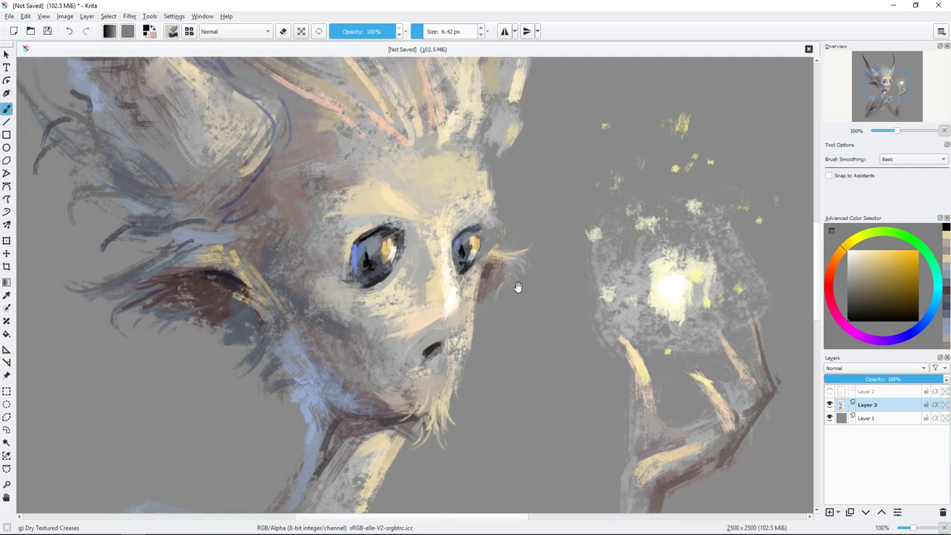
# Rework the eye shading with a lightened purple and orange-beige using a 12 px brush.
pyautogui.click(886, 340)
pyautogui.click(862, 300)
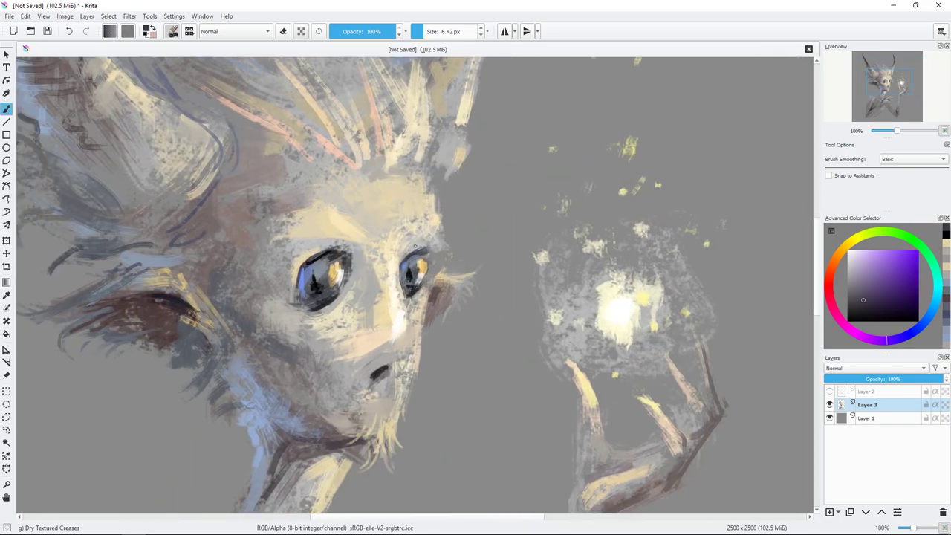
pyautogui.keyDown('ctrl'); pyautogui.click(416, 244); pyautogui.keyUp('ctrl')
pyautogui.moveTo(417, 242); pyautogui.dragTo(435, 228)
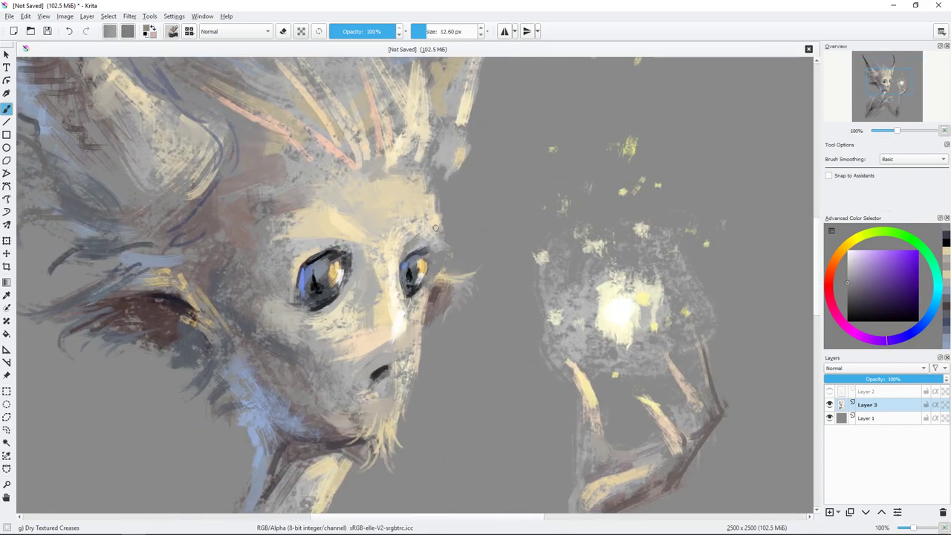
pyautogui.keyDown('ctrl'); pyautogui.click(340, 280); pyautogui.keyUp('ctrl')
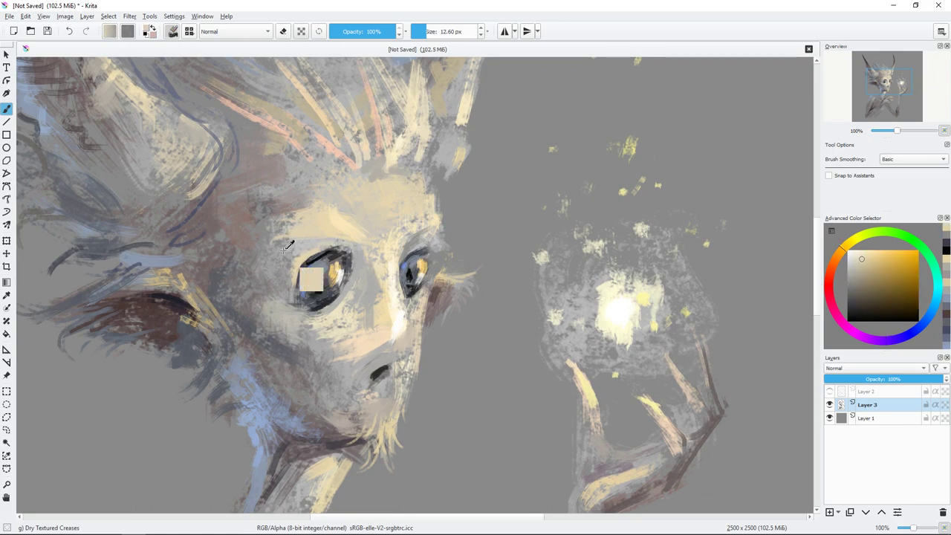
pyautogui.scroll(-1, 255, 255)
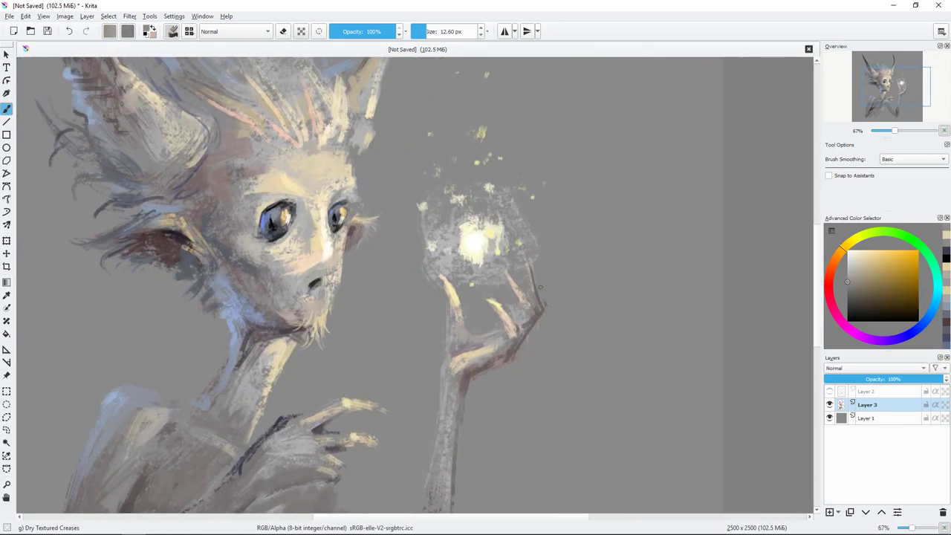
# Add light beige and yellow highlights to the fingertips with a 10 px brush.
pyautogui.press('e')
pyautogui.press('e')
pyautogui.scroll(-2, 533, 295)
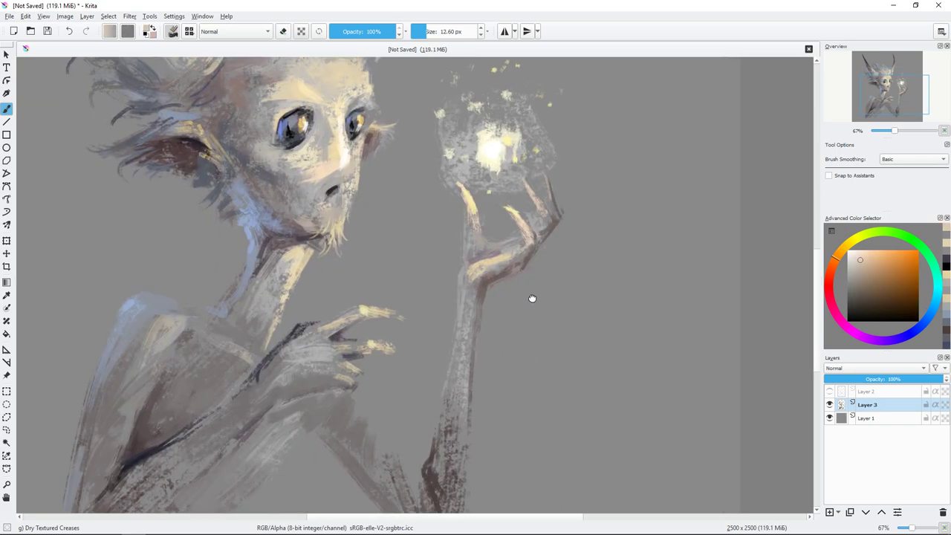
pyautogui.scroll(-2, 545, 352)
pyautogui.keyDown('ctrl'); pyautogui.click(498, 202); pyautogui.keyUp('ctrl')
pyautogui.press('[')
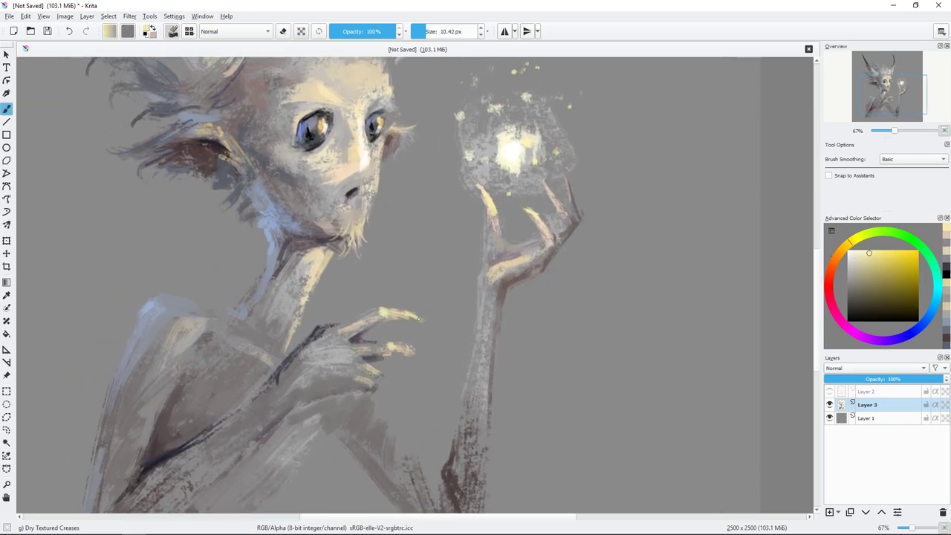
pyautogui.keyDown('ctrl'); pyautogui.click(423, 321); pyautogui.keyUp('ctrl')
pyautogui.keyDown('ctrl'); pyautogui.click(418, 312); pyautogui.keyUp('ctrl')
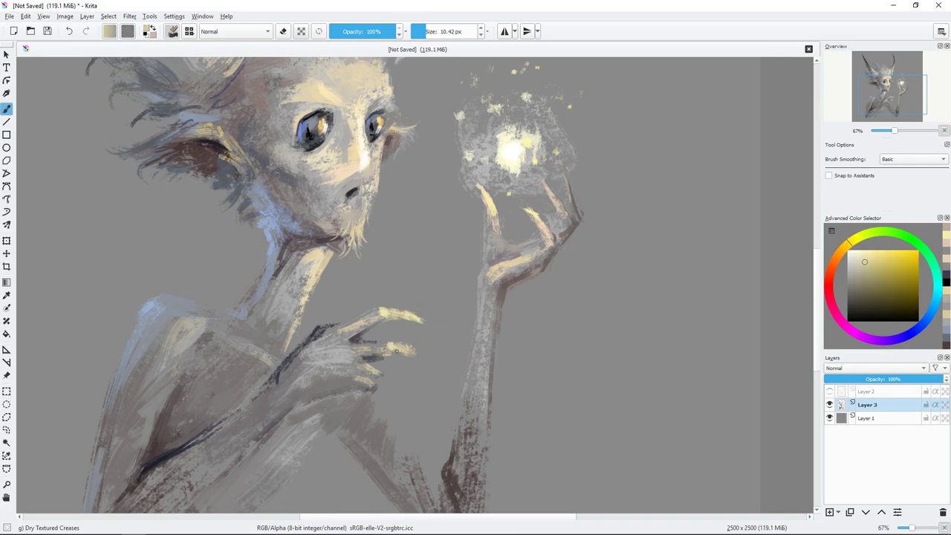
# Switch back from erasing and choose a dark greyish purple for accents between the fingers.
pyautogui.press('e')
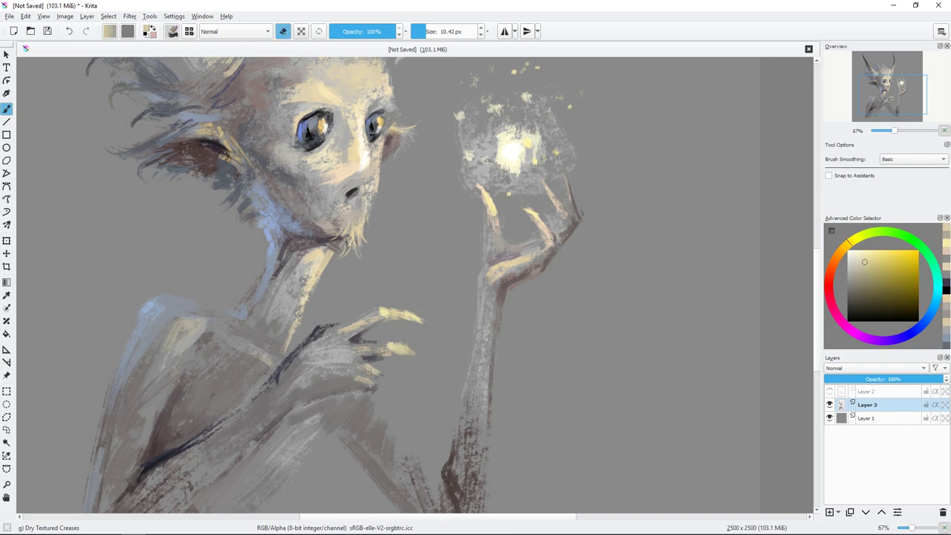
pyautogui.press('e')
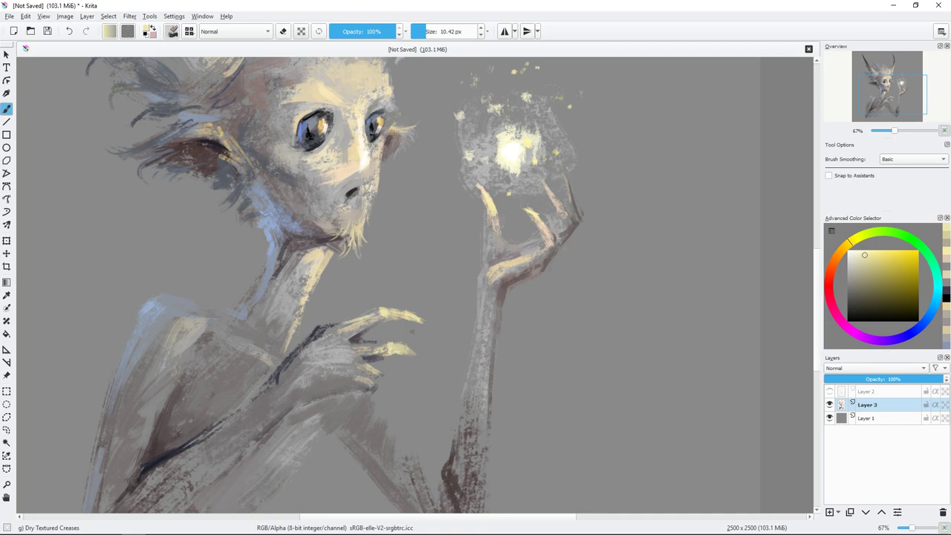
pyautogui.keyDown('ctrl'); pyautogui.click(379, 365); pyautogui.keyUp('ctrl')
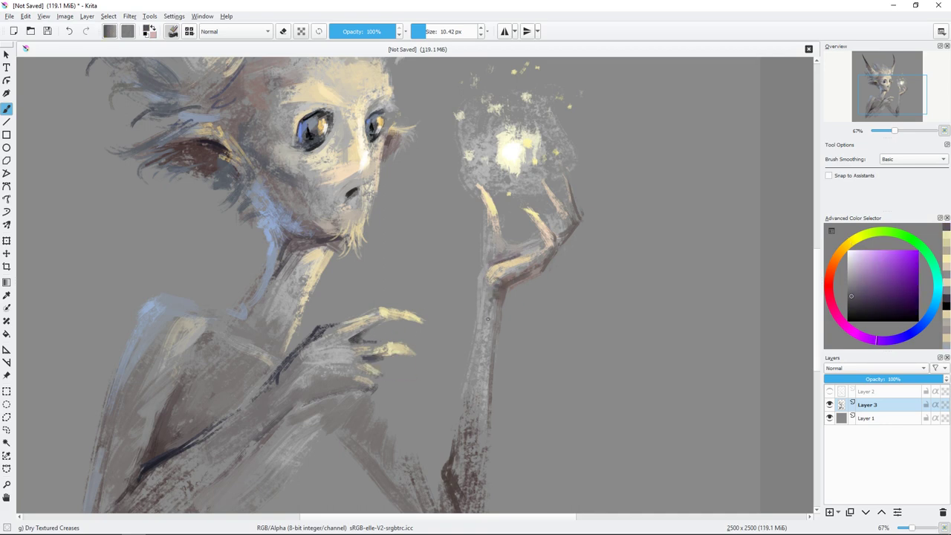
pyautogui.moveTo(496, 342); pyautogui.dragTo(503, 282)
# Paint dark blue-grey shading on the crossed arm with a 31 px brush, then zoom out.
pyautogui.moveTo(495, 365); pyautogui.dragTo(562, 355)
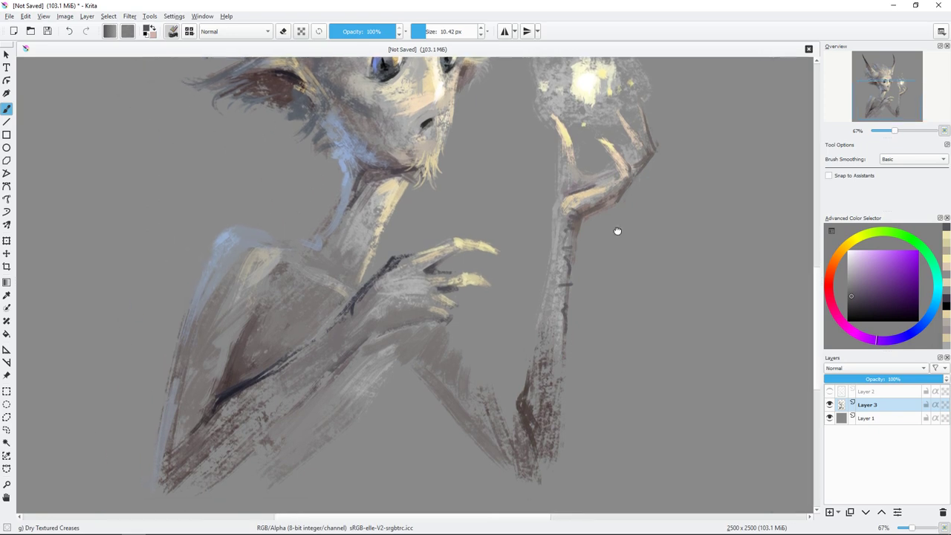
pyautogui.keyDown('ctrl'); pyautogui.click(364, 326); pyautogui.keyUp('ctrl')
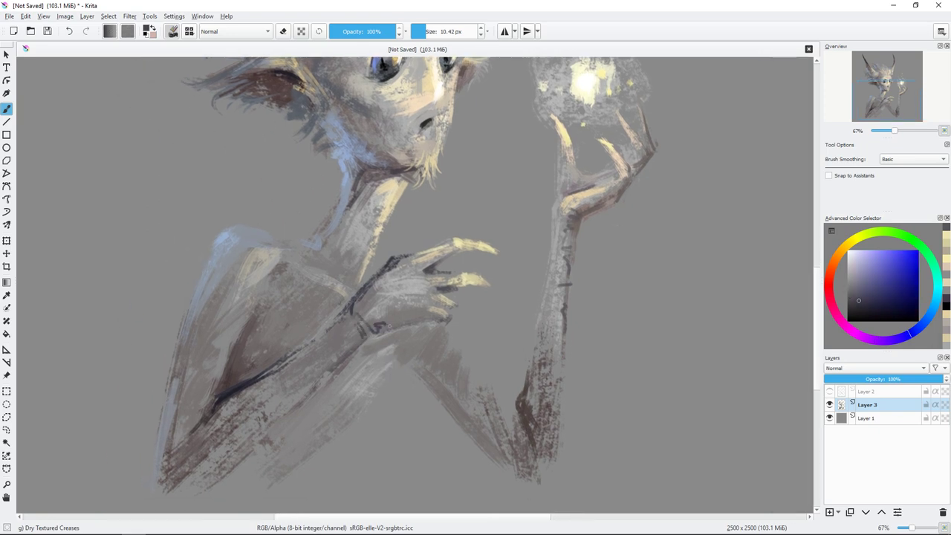
pyautogui.keyDown('ctrl'); pyautogui.click(377, 334); pyautogui.keyUp('ctrl')
pyautogui.keyDown('shift'); pyautogui.moveTo(356, 363); pyautogui.dragTo(423, 289); pyautogui.keyUp('shift')
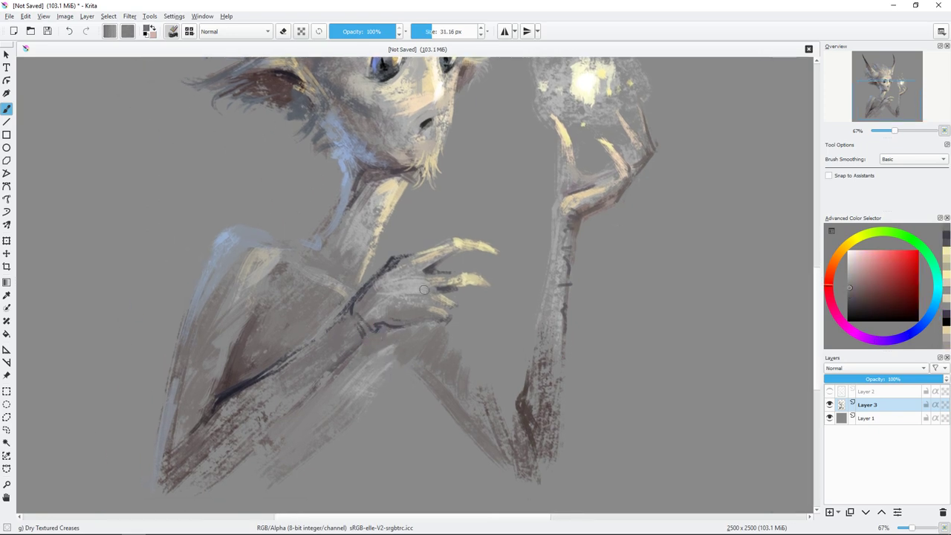
pyautogui.keyDown('ctrl'); pyautogui.click(372, 316); pyautogui.keyUp('ctrl')
pyautogui.moveTo(380, 331)
pyautogui.mouseDown()
pyautogui.moveTo(411, 314)
pyautogui.moveTo(379, 353)
pyautogui.mouseUp()
pyautogui.keyDown('shift'); pyautogui.moveTo(356, 320); pyautogui.dragTo(386, 320); pyautogui.keyUp('shift')
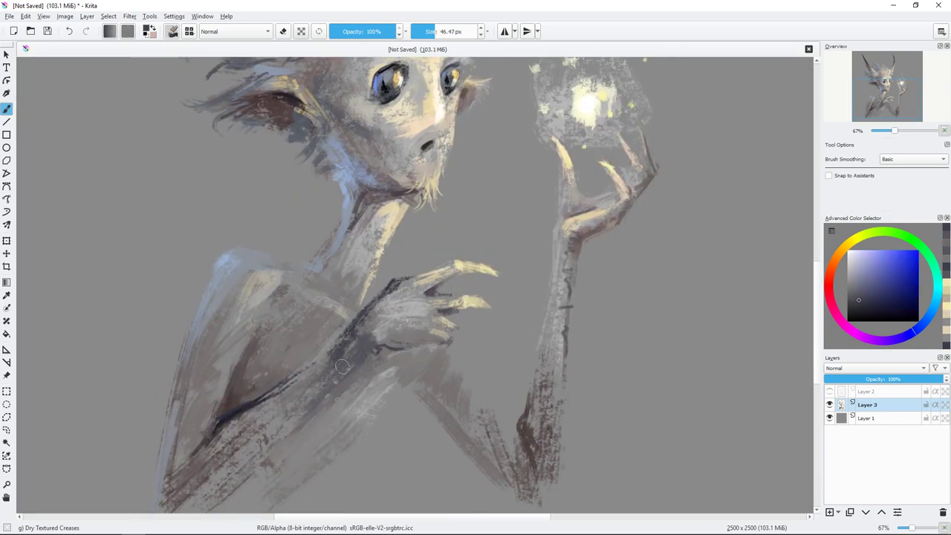
pyautogui.press('-')
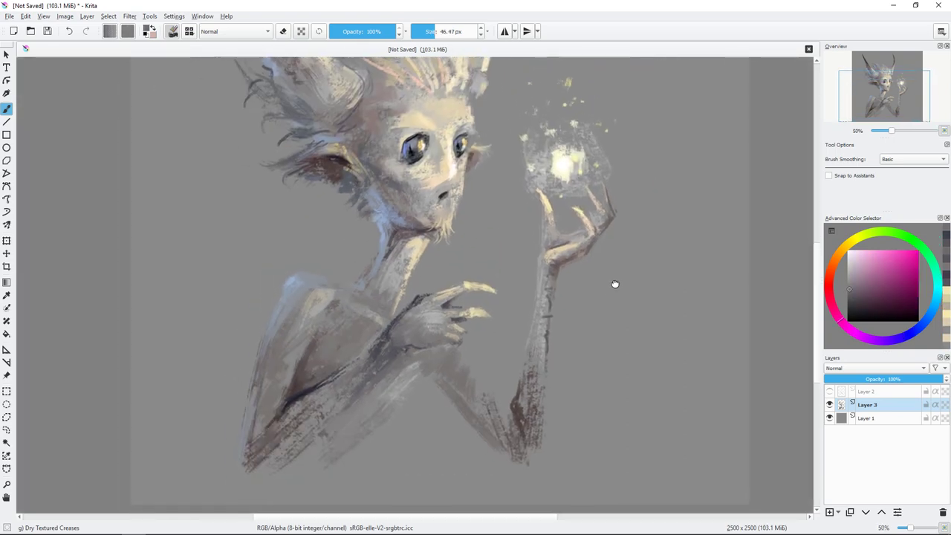
# Sample darker blue-greys and warm greys for the lower hand, resizing the brush between 16 and 52 px.
pyautogui.keyDown('shift'); pyautogui.moveTo(490, 198); pyautogui.dragTo(468, 198); pyautogui.keyUp('shift')
pyautogui.keyDown('ctrl'); pyautogui.click(346, 411); pyautogui.keyUp('ctrl')
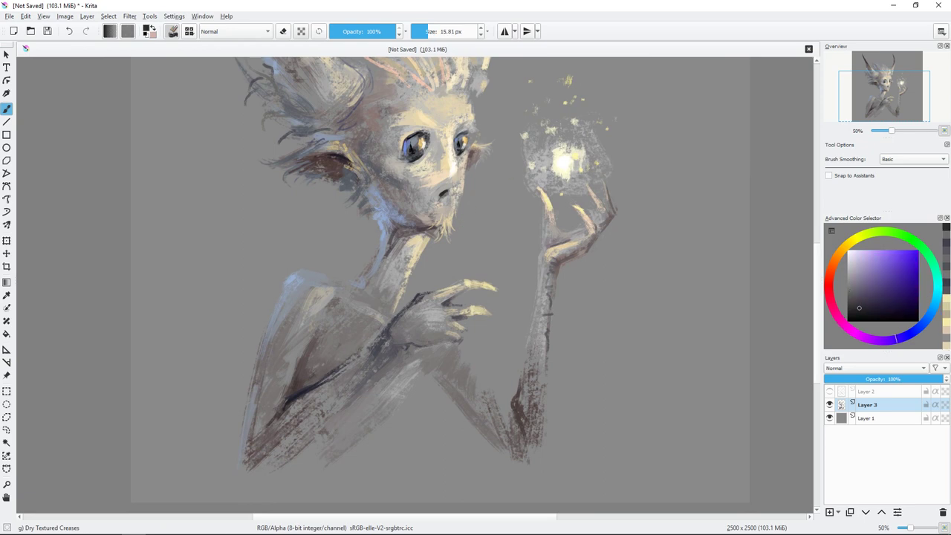
pyautogui.keyDown('ctrl'); pyautogui.click(410, 386); pyautogui.keyUp('ctrl')
pyautogui.moveTo(461, 334)
pyautogui.mouseDown()
pyautogui.moveTo(543, 390)
pyautogui.moveTo(487, 326)
pyautogui.mouseUp()
pyautogui.keyDown('ctrl'); pyautogui.click(342, 268); pyautogui.keyUp('ctrl')
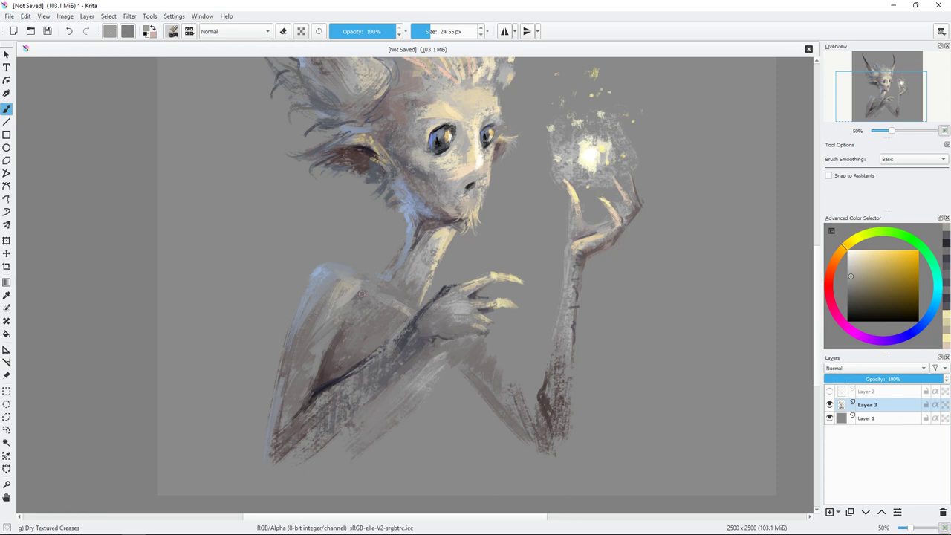
pyautogui.keyDown('ctrl'); pyautogui.click(362, 294); pyautogui.keyUp('ctrl')
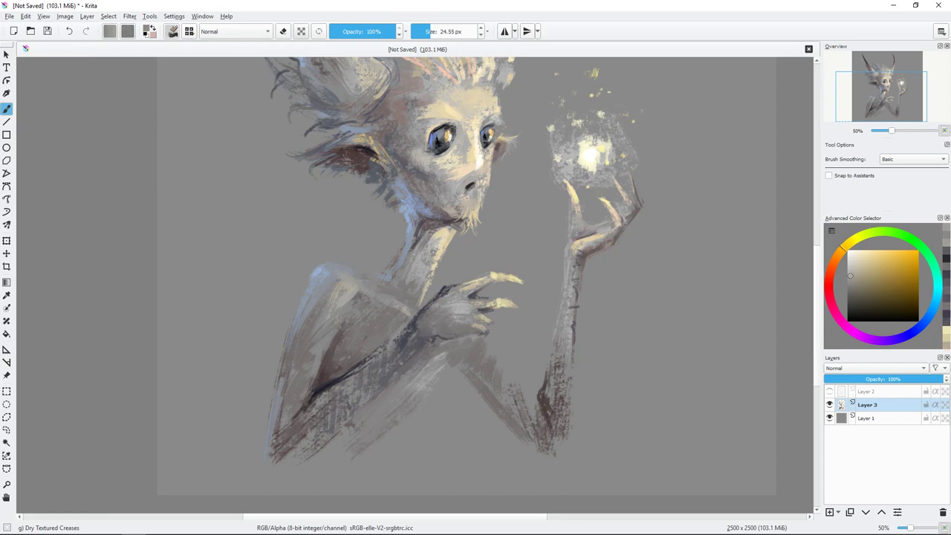
pyautogui.keyDown('ctrl'); pyautogui.click(352, 294); pyautogui.keyUp('ctrl')
pyautogui.moveTo(351, 293)
pyautogui.mouseDown()
pyautogui.moveTo(371, 293)
pyautogui.moveTo(350, 295)
pyautogui.mouseUp()
pyautogui.keyDown('ctrl'); pyautogui.click(380, 314); pyautogui.keyUp('ctrl')
pyautogui.moveTo(520, 179)
pyautogui.mouseDown()
pyautogui.moveTo(493, 195)
pyautogui.moveTo(493, 332)
pyautogui.mouseUp()
# Paint light cream strokes in the hair between the horns.
pyautogui.keyDown('ctrl'); pyautogui.click(453, 231); pyautogui.keyUp('ctrl')
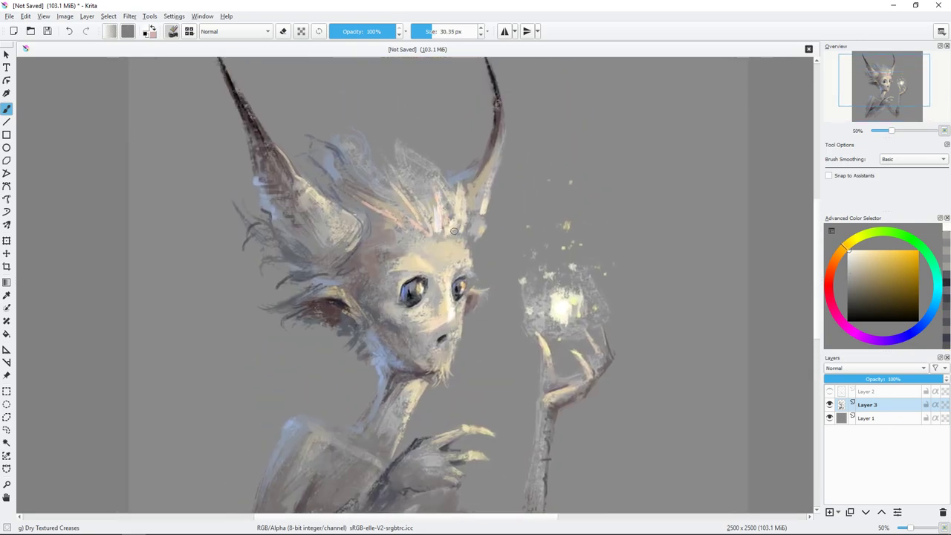
pyautogui.press('d')
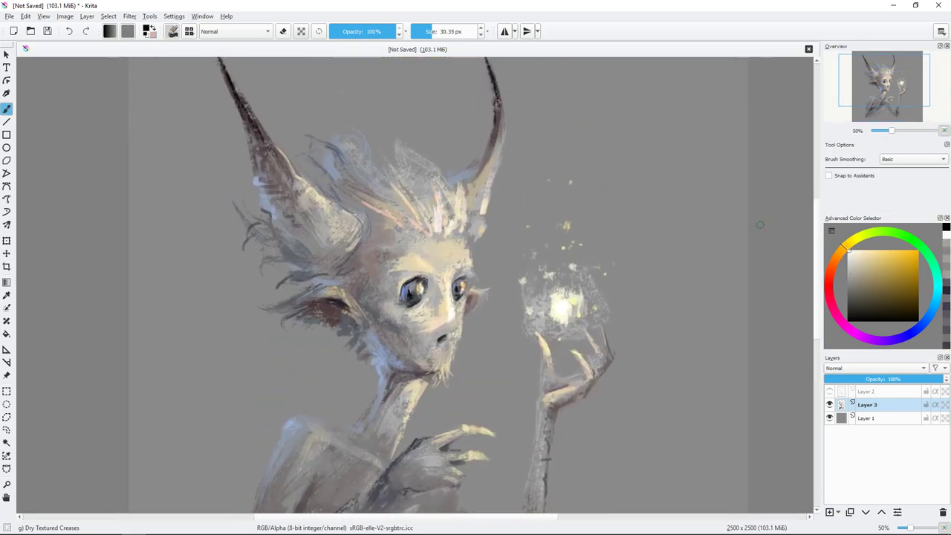
pyautogui.keyDown('ctrl'); pyautogui.click(449, 280); pyautogui.keyUp('ctrl')
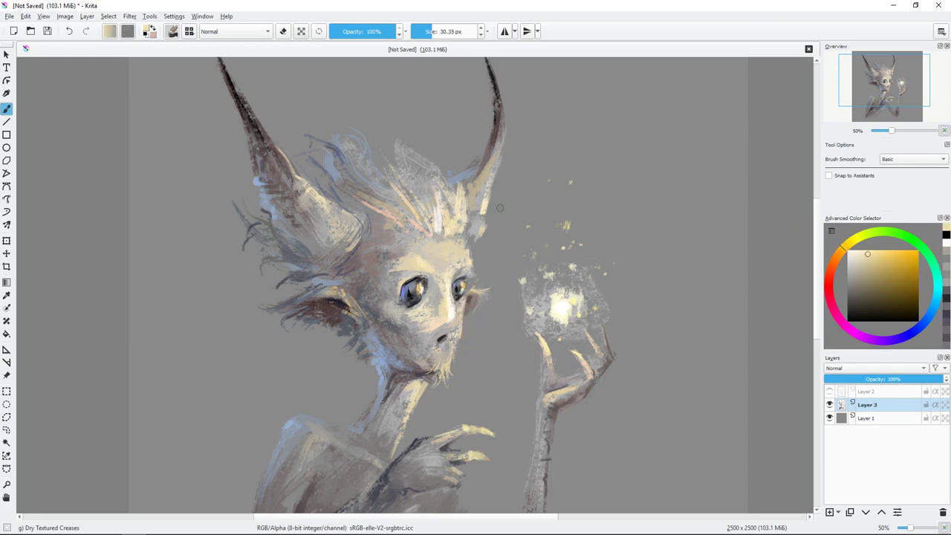
pyautogui.moveTo(440, 216)
pyautogui.mouseDown()
pyautogui.moveTo(459, 234)
pyautogui.moveTo(439, 177)
pyautogui.moveTo(437, 214)
pyautogui.moveTo(398, 220)
pyautogui.mouseUp()
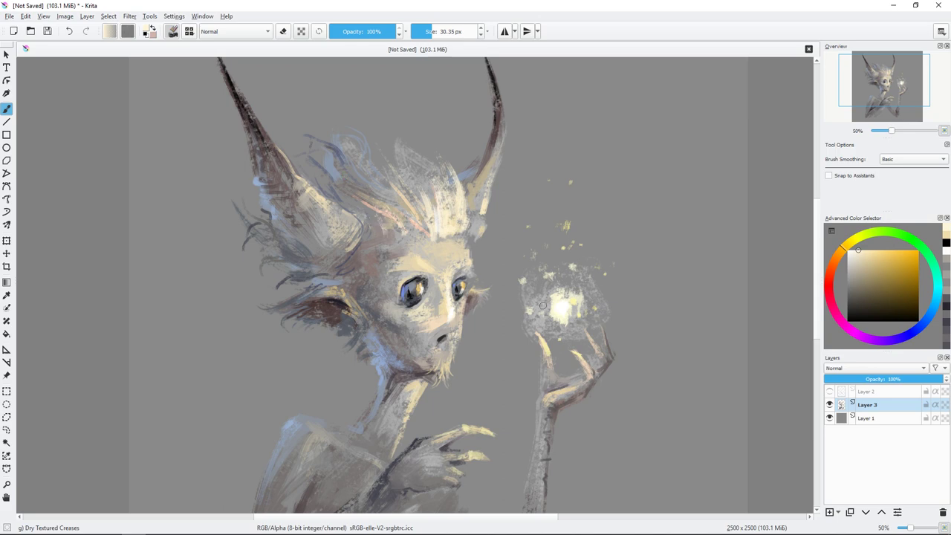
# Add a darker, warmer stroke by the base of the right horn.
pyautogui.scroll(1, 542, 305)
pyautogui.keyDown('ctrl'); pyautogui.click(432, 257); pyautogui.keyUp('ctrl')
pyautogui.keyDown('ctrl'); pyautogui.click(425, 258); pyautogui.keyUp('ctrl')
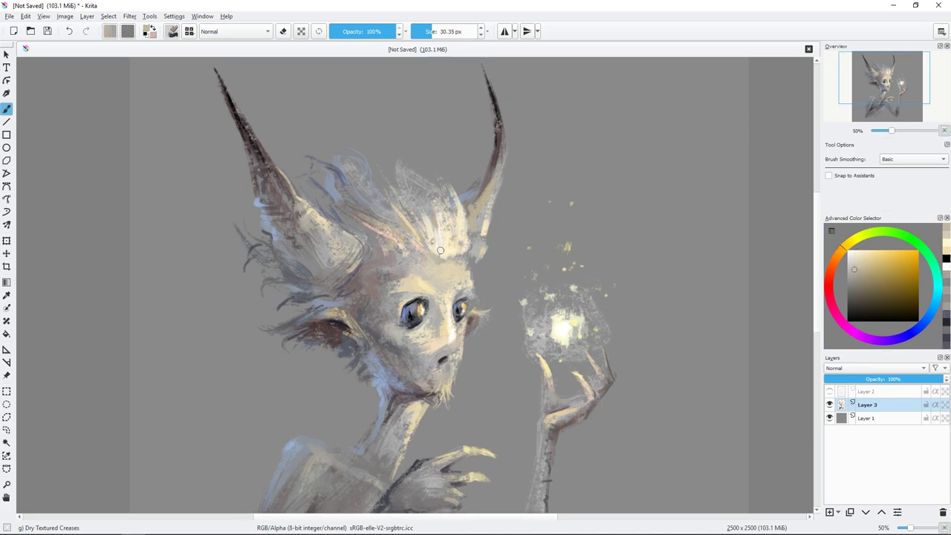
pyautogui.keyDown('ctrl'); pyautogui.click(468, 219); pyautogui.keyUp('ctrl')
pyautogui.keyDown('ctrl'); pyautogui.click(470, 212); pyautogui.keyUp('ctrl')
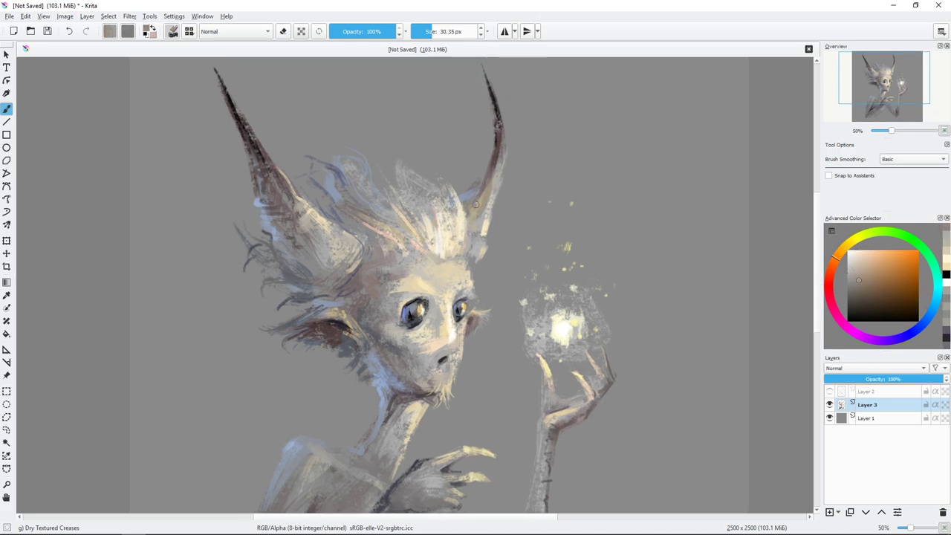
pyautogui.moveTo(468, 205); pyautogui.dragTo(480, 220)
# Brush light cream highlights onto the left ear and head.
pyautogui.keyDown('ctrl'); pyautogui.click(470, 260); pyautogui.keyUp('ctrl')
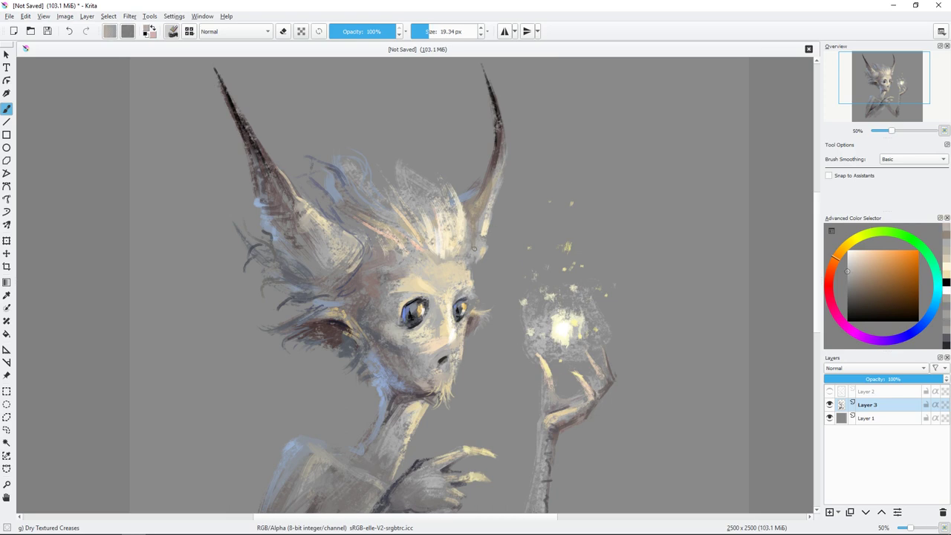
pyautogui.keyDown('ctrl'); pyautogui.click(449, 219); pyautogui.keyUp('ctrl')
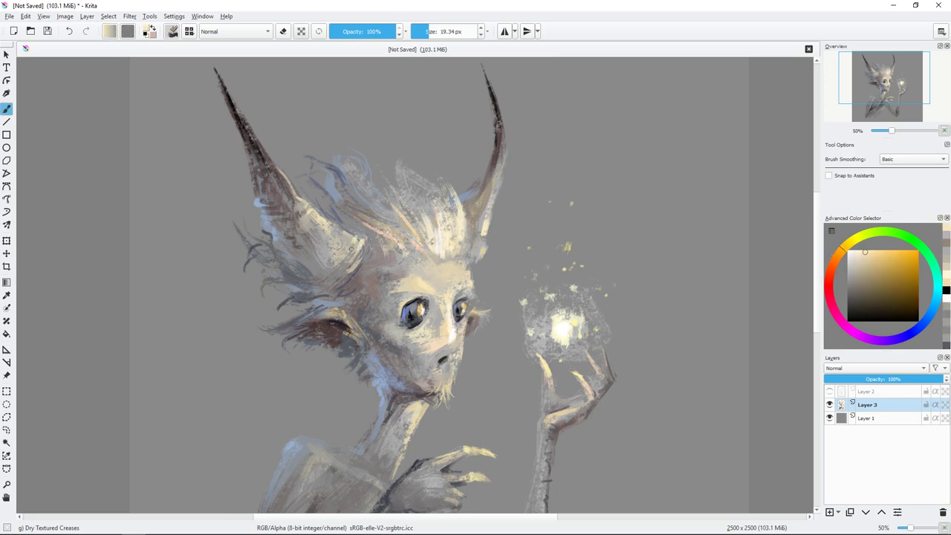
pyautogui.moveTo(350, 238); pyautogui.dragTo(322, 256)
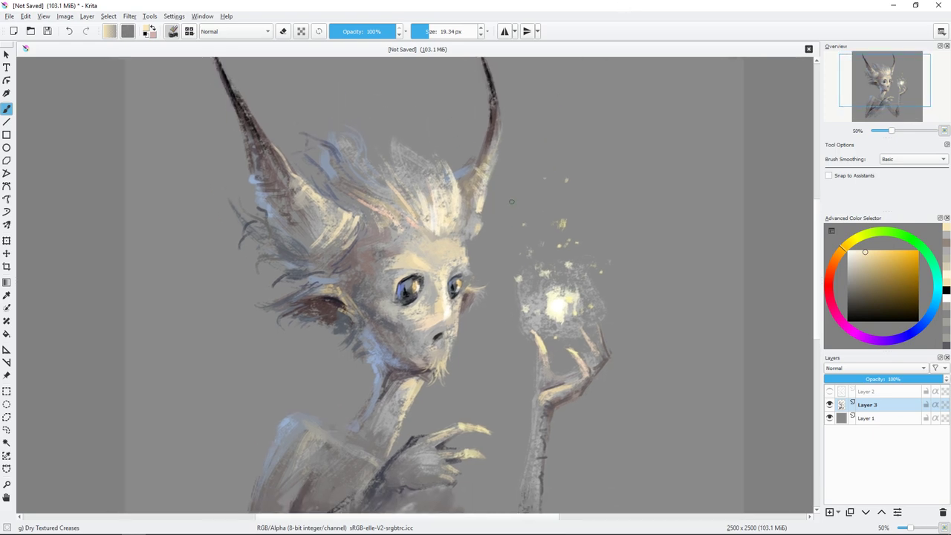
pyautogui.press('[')
pyautogui.click(873, 249)
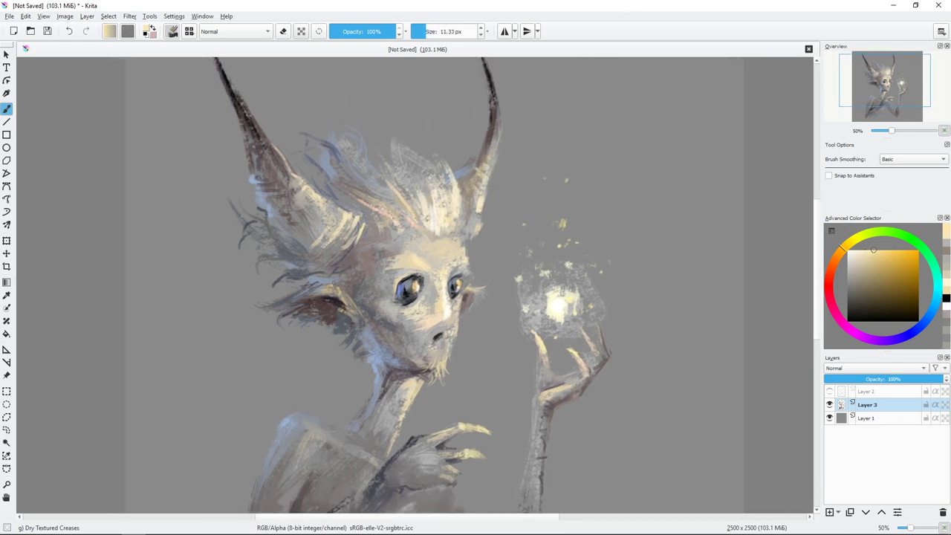
# Paint a light stroke on the forearm with a 25 px brush, then zoom out.
pyautogui.moveTo(456, 322)
pyautogui.mouseDown()
pyautogui.moveTo(443, 248)
pyautogui.moveTo(497, 236)
pyautogui.mouseUp()
pyautogui.keyDown('ctrl'); pyautogui.click(428, 283); pyautogui.keyUp('ctrl')
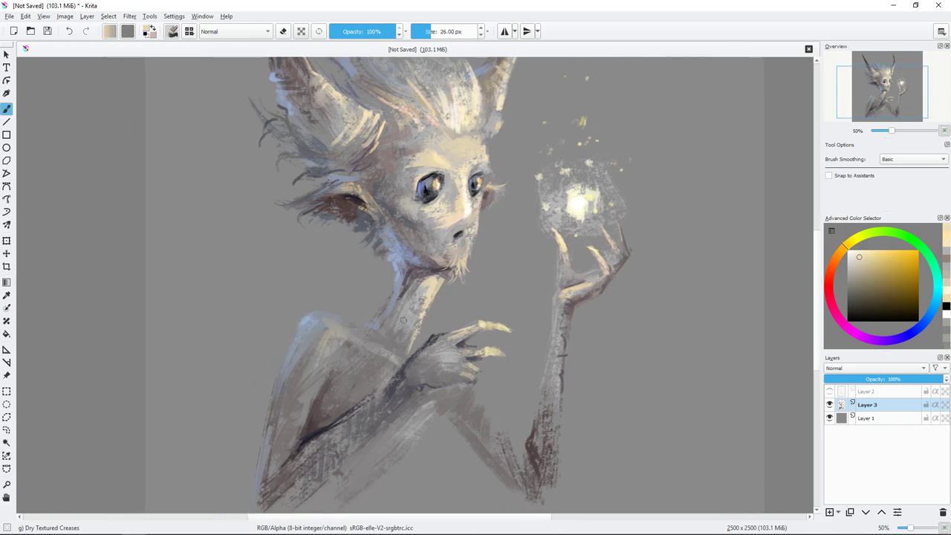
pyautogui.press(']')
pyautogui.press(']')
pyautogui.press(']')
pyautogui.moveTo(473, 281); pyautogui.dragTo(478, 257)
pyautogui.press('[')
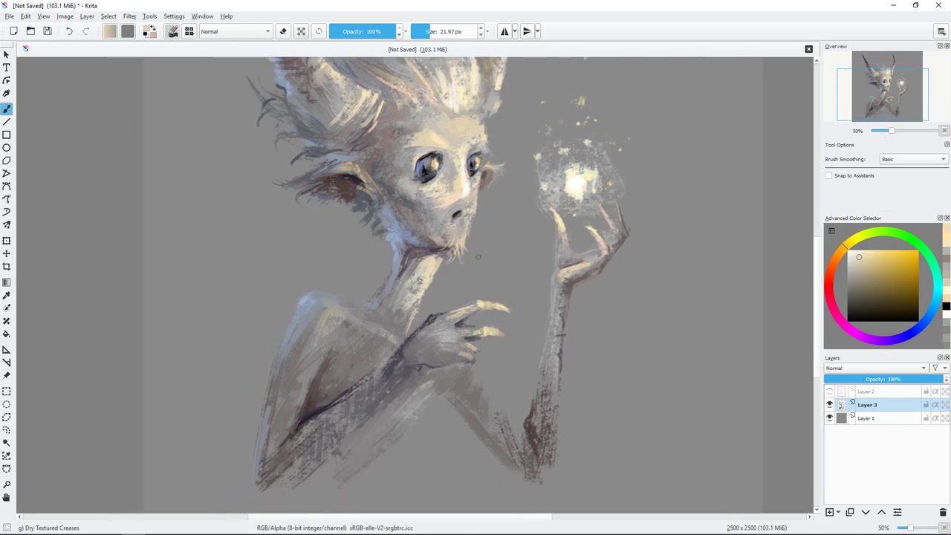
pyautogui.moveTo(490, 395); pyautogui.dragTo(501, 414)
pyautogui.click(861, 276)
pyautogui.press(']')
pyautogui.press(']')
pyautogui.press(']')
pyautogui.press('-')
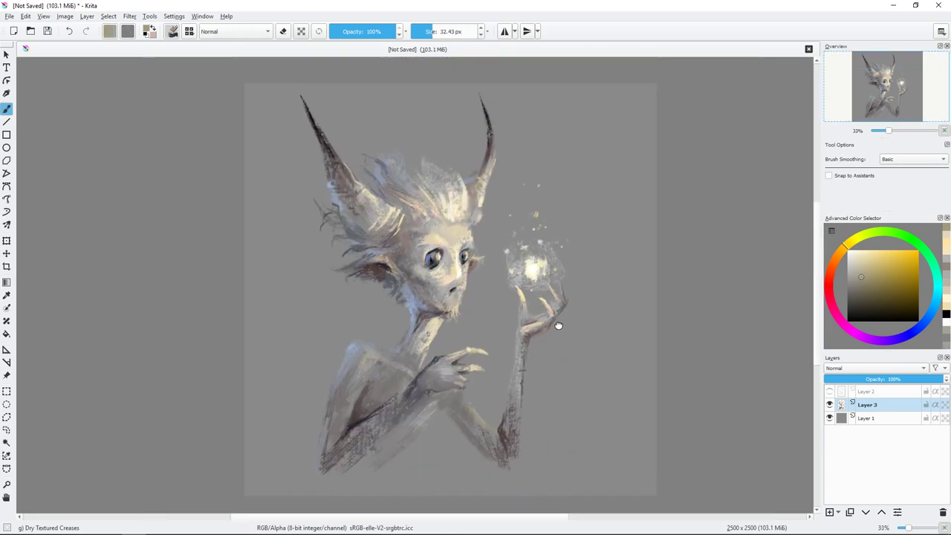
pyautogui.press('[')
pyautogui.press('[')
pyautogui.press('[')
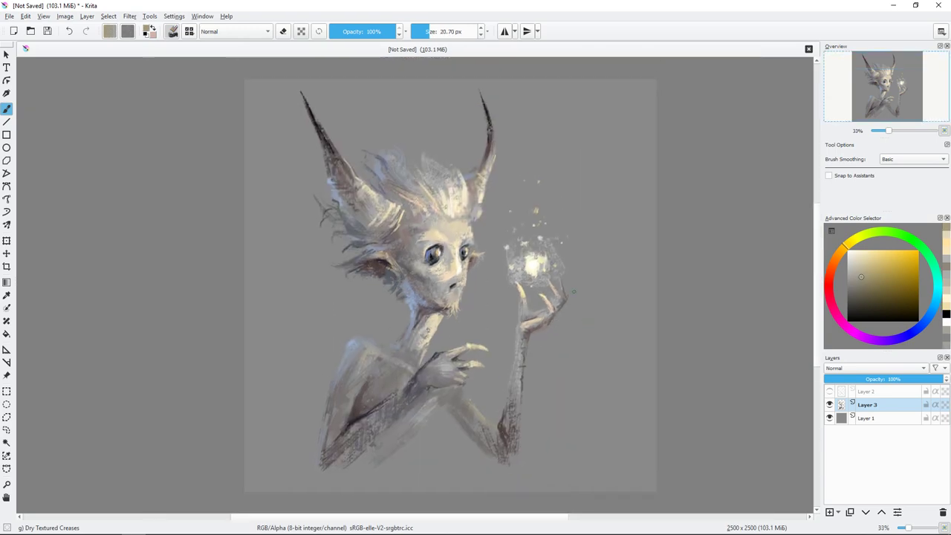
# Add Layer 4 below Layer 3 and set a 428 px brush, undoing a stray sparkle stroke.
pyautogui.click(829, 511)
pyautogui.click(865, 512)
pyautogui.click(849, 252)
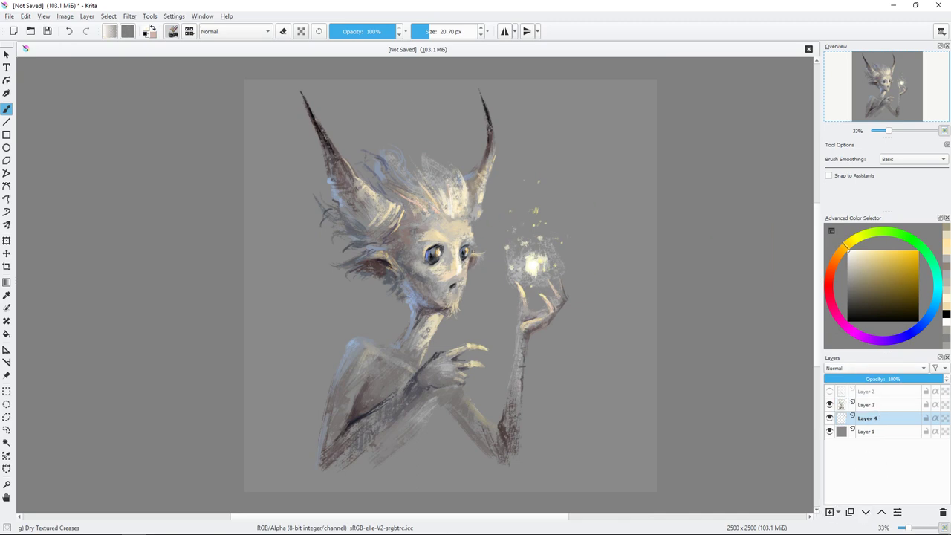
pyautogui.moveTo(426, 31); pyautogui.dragTo(463, 31)
pyautogui.moveTo(512, 245); pyautogui.dragTo(550, 193)
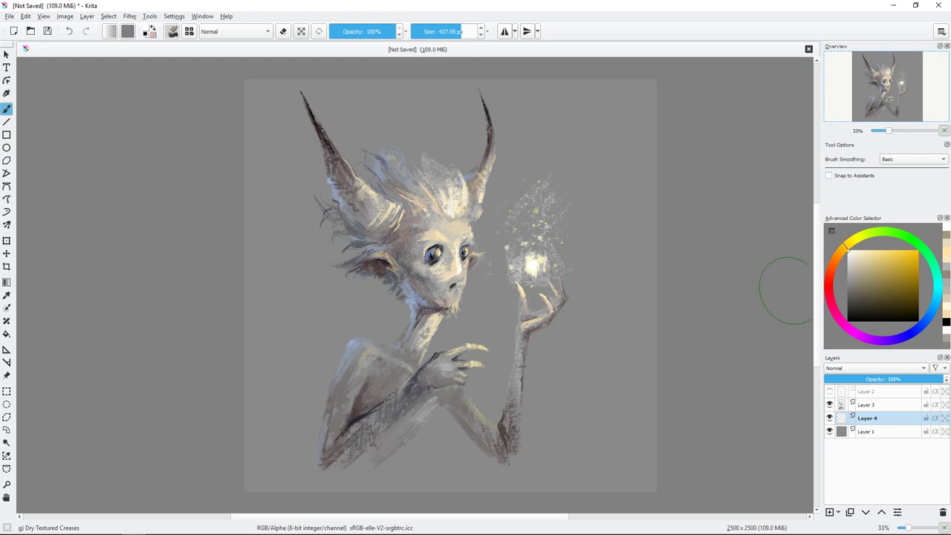
pyautogui.hotkey('ctrl', 'z')
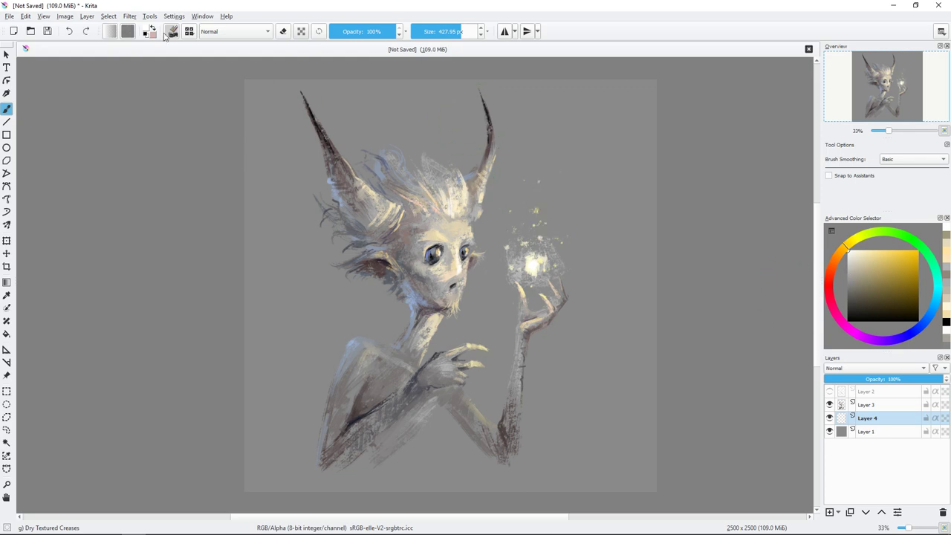
# Paint a soft pale glow around the orb and hand with the Texture Big preset.
pyautogui.click(172, 31)
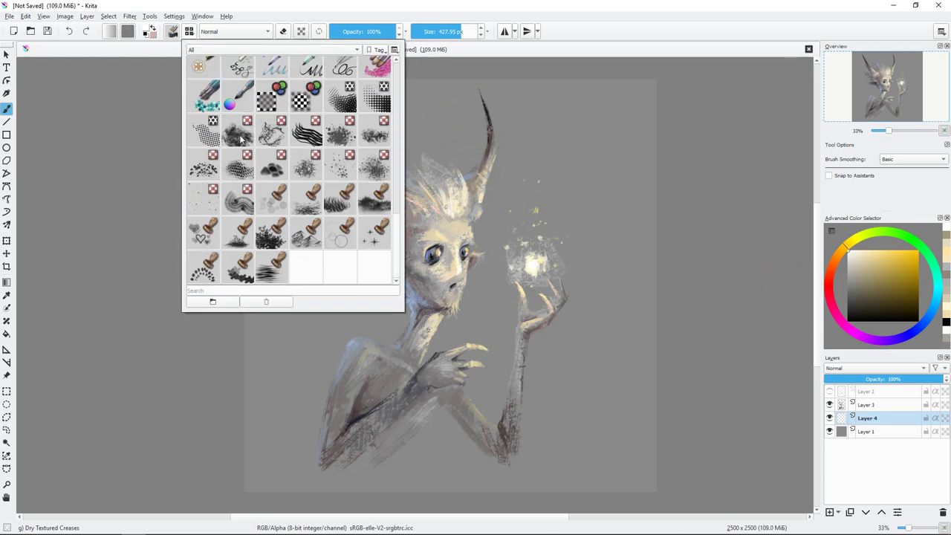
pyautogui.click(241, 139)
pyautogui.moveTo(562, 276)
pyautogui.mouseDown()
pyautogui.moveTo(557, 297)
pyautogui.moveTo(501, 286)
pyautogui.moveTo(594, 297)
pyautogui.moveTo(520, 252)
pyautogui.moveTo(516, 347)
pyautogui.moveTo(609, 293)
pyautogui.moveTo(556, 254)
pyautogui.mouseUp()
pyautogui.click(857, 265)
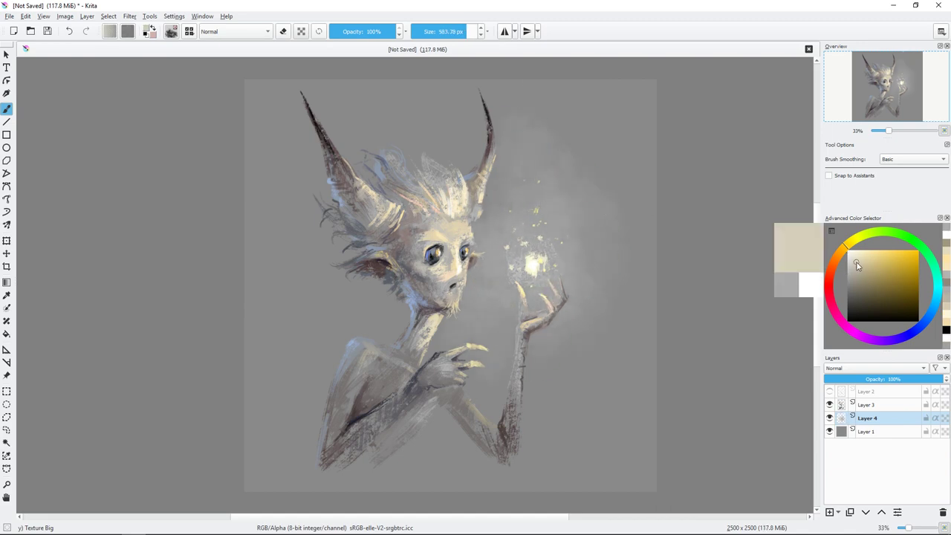
pyautogui.moveTo(552, 298)
pyautogui.mouseDown()
pyautogui.moveTo(526, 159)
pyautogui.moveTo(546, 322)
pyautogui.mouseUp()
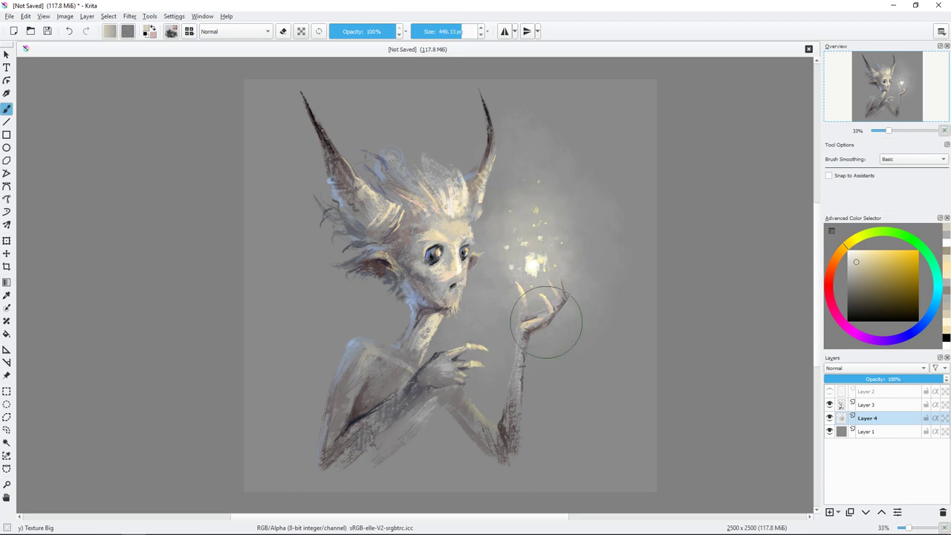
# Spread a muted soft haze over the lower-left body, then return to the Dry Textured Creases brush.
pyautogui.keyDown('ctrl'); pyautogui.click(643, 304); pyautogui.keyUp('ctrl')
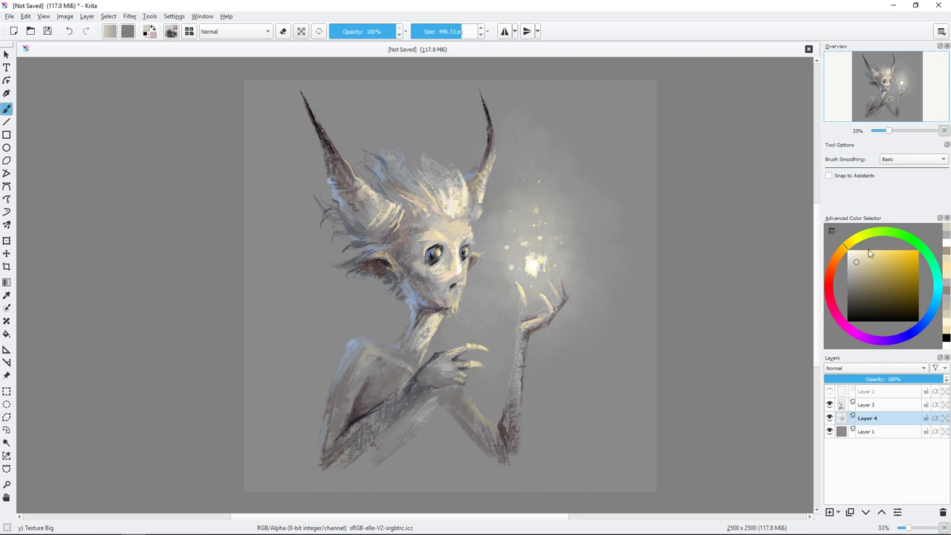
pyautogui.keyDown('ctrl'); pyautogui.click(386, 338); pyautogui.keyUp('ctrl')
pyautogui.moveTo(386, 338); pyautogui.dragTo(312, 445)
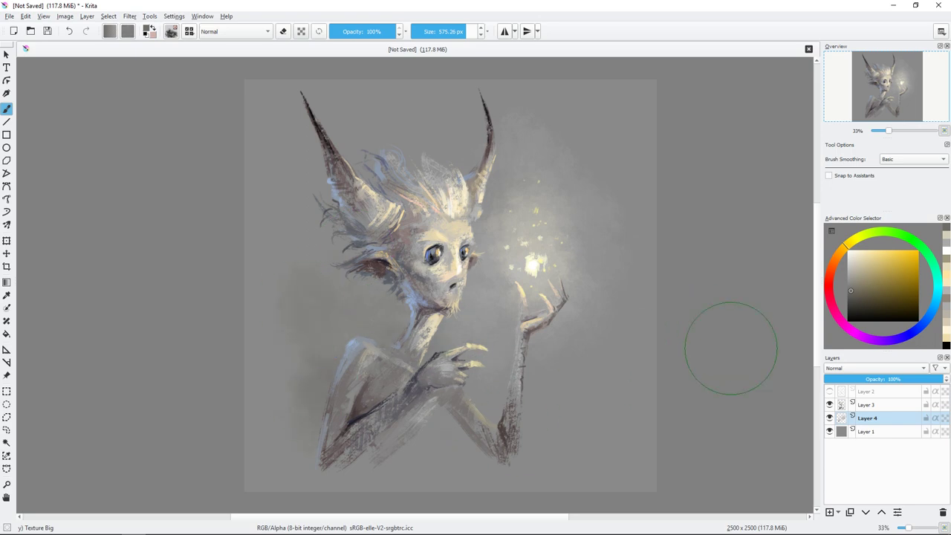
pyautogui.doubleClick(866, 404)
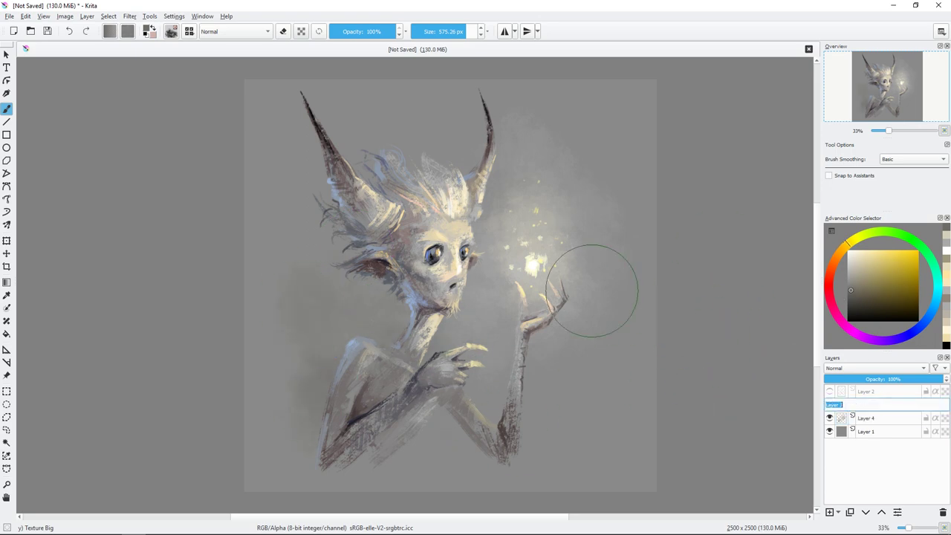
pyautogui.rightClick(564, 279)
pyautogui.click(541, 332)
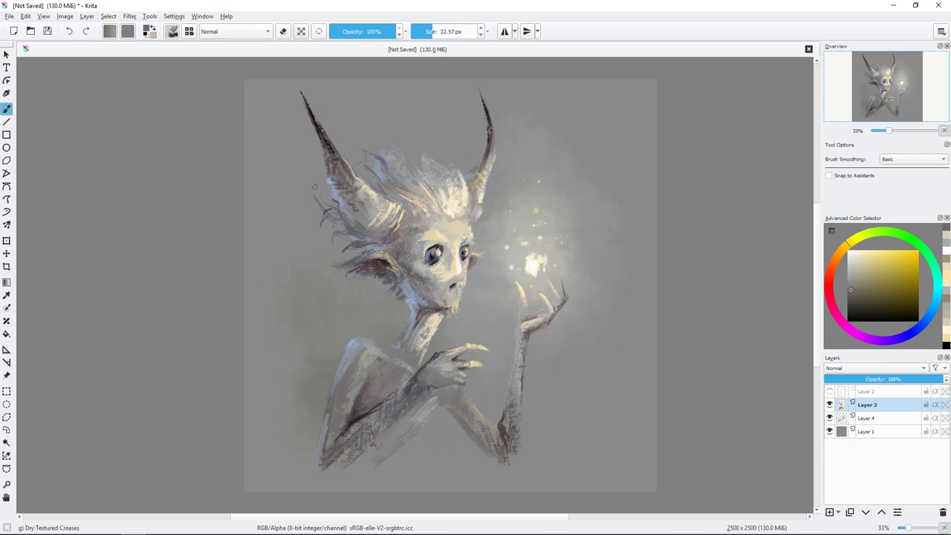
# Paint small light blue strokes on the figure with a brush shrunk to 8.93 px.
pyautogui.scroll(1, 410, 295)
pyautogui.keyDown('ctrl'); pyautogui.click(410, 295); pyautogui.keyUp('ctrl')
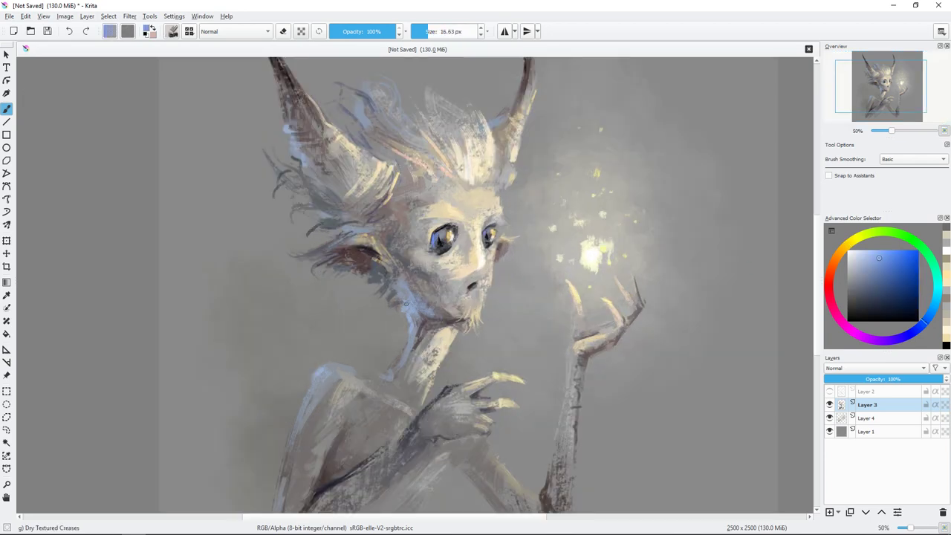
pyautogui.press('[')
pyautogui.keyDown('ctrl'); pyautogui.click(390, 309); pyautogui.keyUp('ctrl')
pyautogui.moveTo(390, 309); pyautogui.dragTo(376, 313)
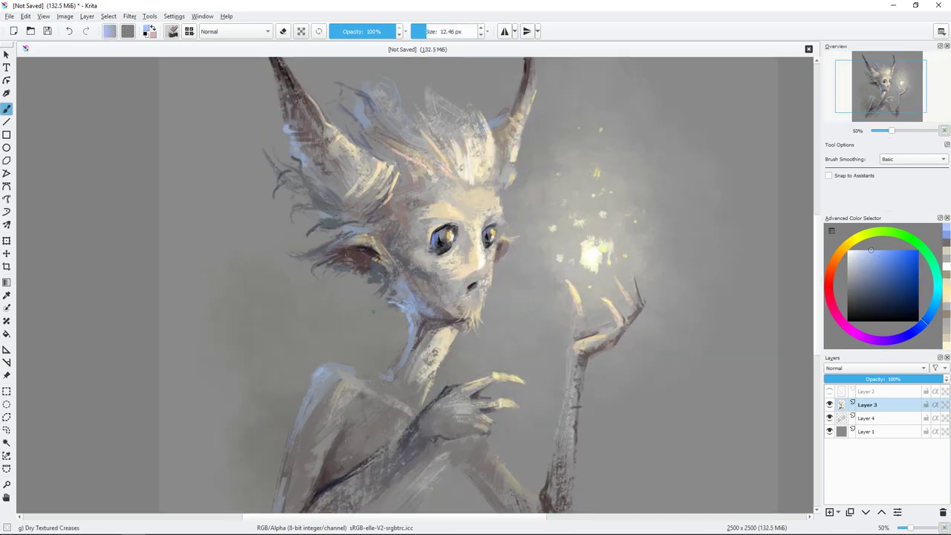
pyautogui.press('[')
pyautogui.moveTo(398, 289); pyautogui.dragTo(435, 250)
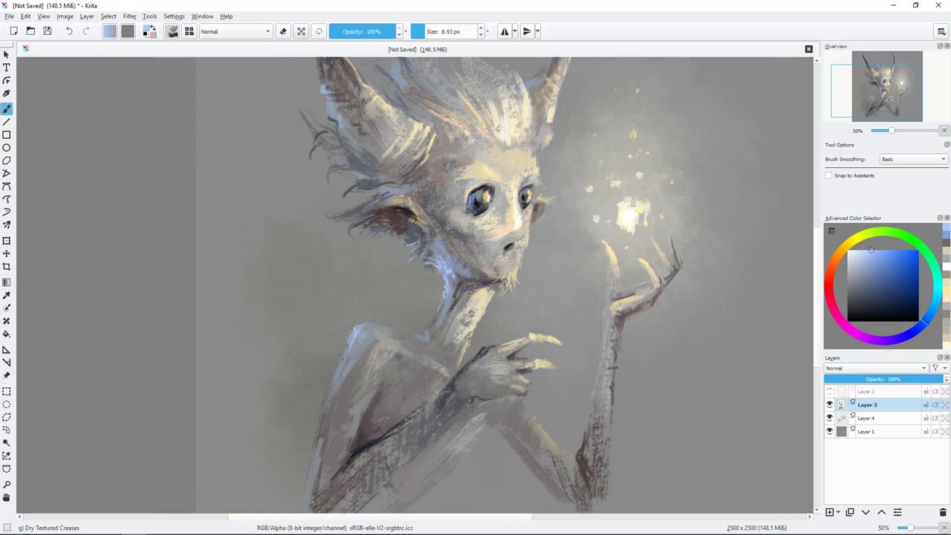
pyautogui.moveTo(393, 297); pyautogui.dragTo(398, 234)
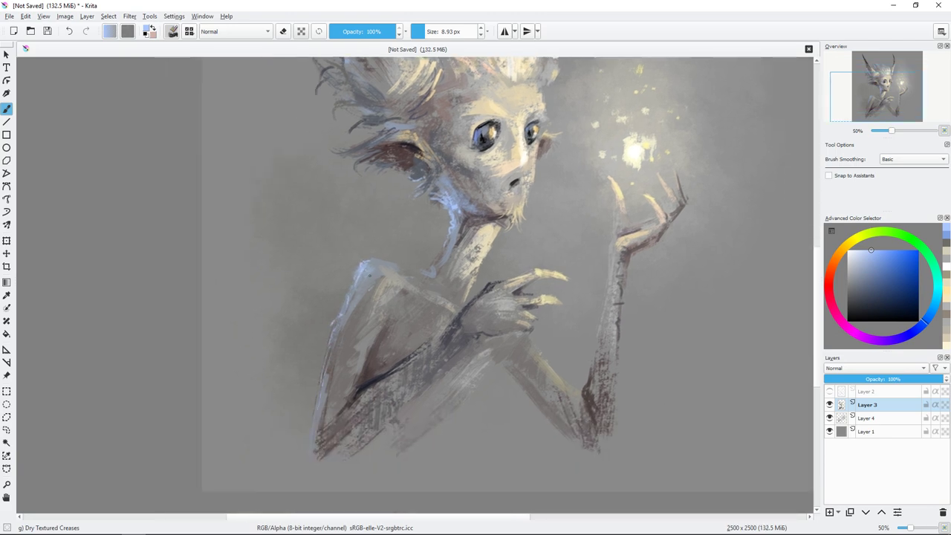
pyautogui.moveTo(531, 179); pyautogui.dragTo(508, 365)
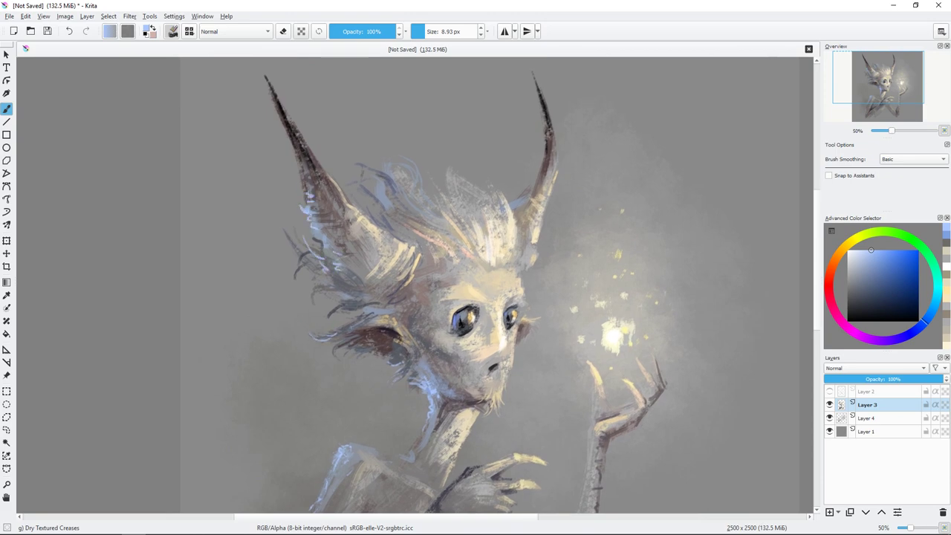
# Paint dark desaturated red shading strokes on the creature's lower arm.
pyautogui.moveTo(464, 320)
pyautogui.mouseDown()
pyautogui.moveTo(446, 252)
pyautogui.moveTo(456, 232)
pyautogui.mouseUp()
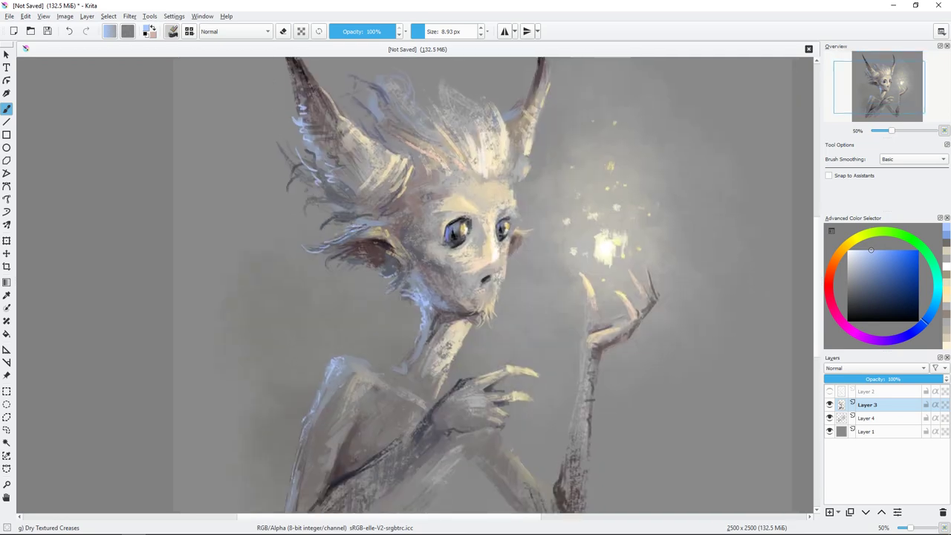
pyautogui.moveTo(452, 369); pyautogui.dragTo(448, 269)
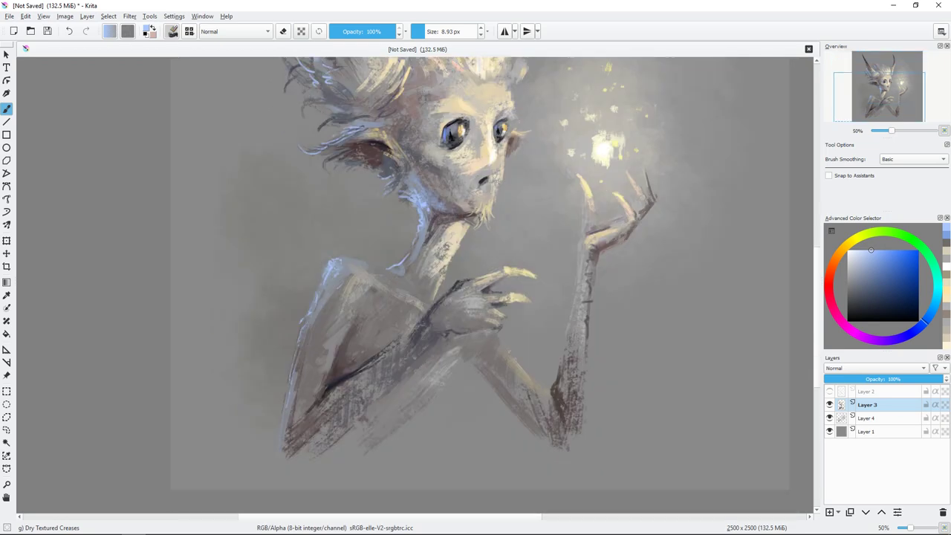
pyautogui.keyDown('ctrl'); pyautogui.click(448, 270); pyautogui.keyUp('ctrl')
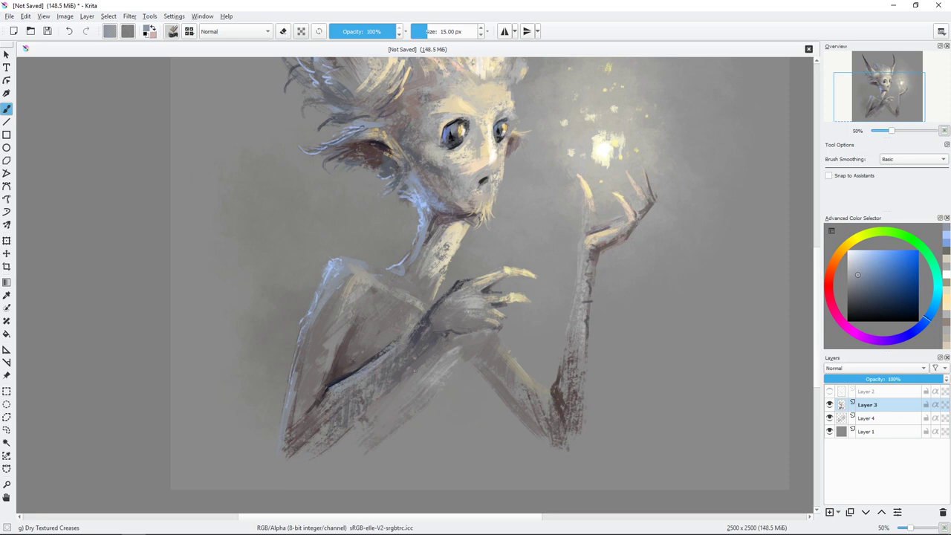
pyautogui.keyDown('ctrl'); pyautogui.click(466, 364); pyautogui.keyUp('ctrl')
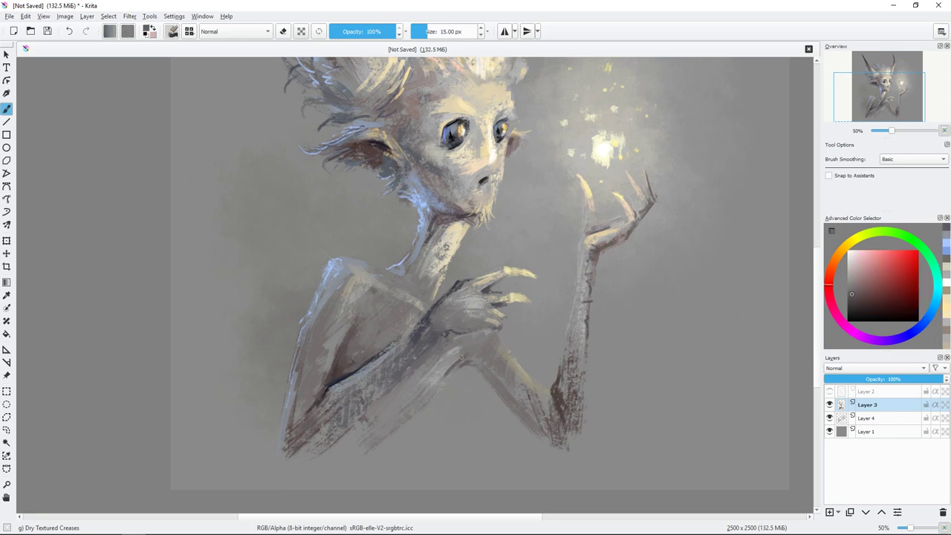
pyautogui.moveTo(461, 364); pyautogui.dragTo(371, 431)
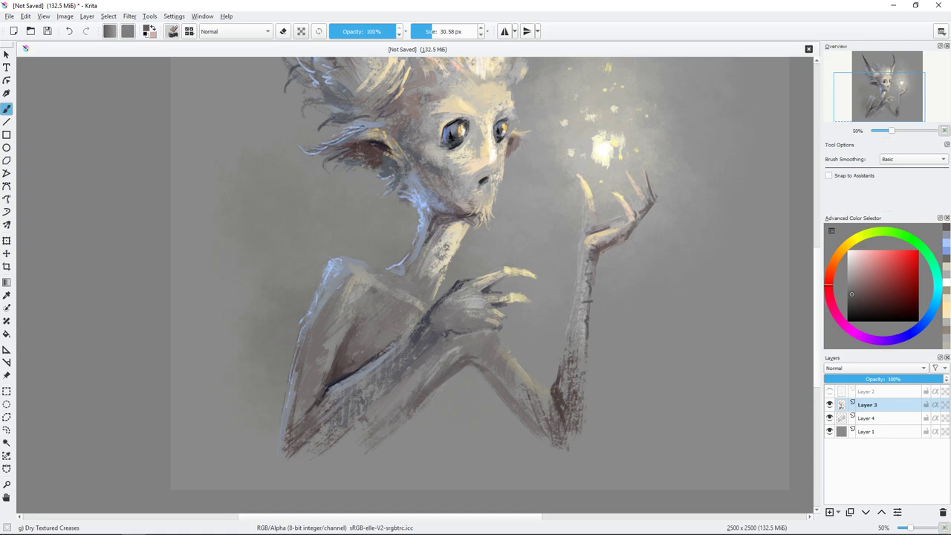
pyautogui.keyDown('ctrl'); pyautogui.click(416, 370); pyautogui.keyUp('ctrl')
# Shrink the brush to about 20 px, then sample a darker tone and a desaturated dark blue.
pyautogui.moveTo(635, 247)
pyautogui.mouseDown()
pyautogui.moveTo(569, 249)
pyautogui.moveTo(524, 307)
pyautogui.mouseUp()
pyautogui.press('[')
pyautogui.press('[')
pyautogui.press('[')
pyautogui.keyDown('ctrl'); pyautogui.click(517, 419); pyautogui.keyUp('ctrl')
pyautogui.press('[')
pyautogui.press('[')
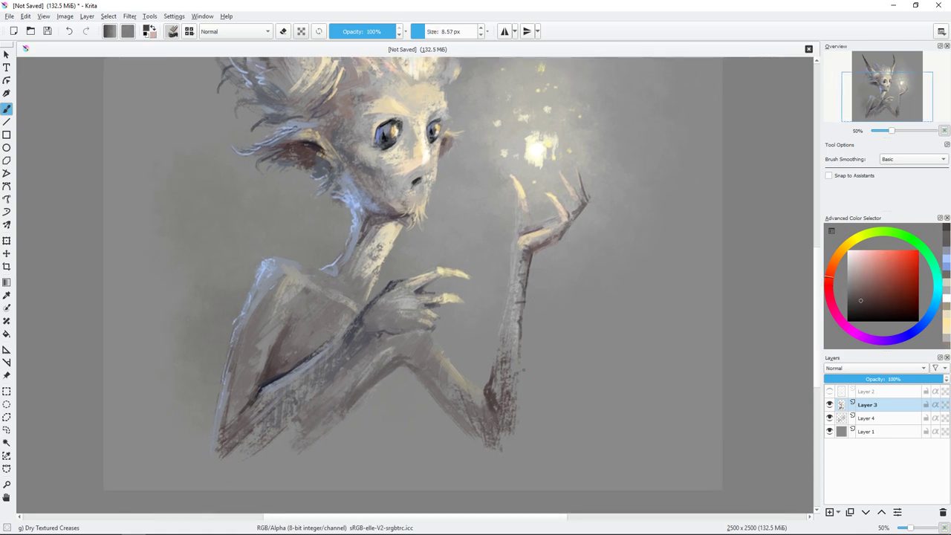
pyautogui.keyDown('ctrl'); pyautogui.click(330, 375); pyautogui.keyUp('ctrl')
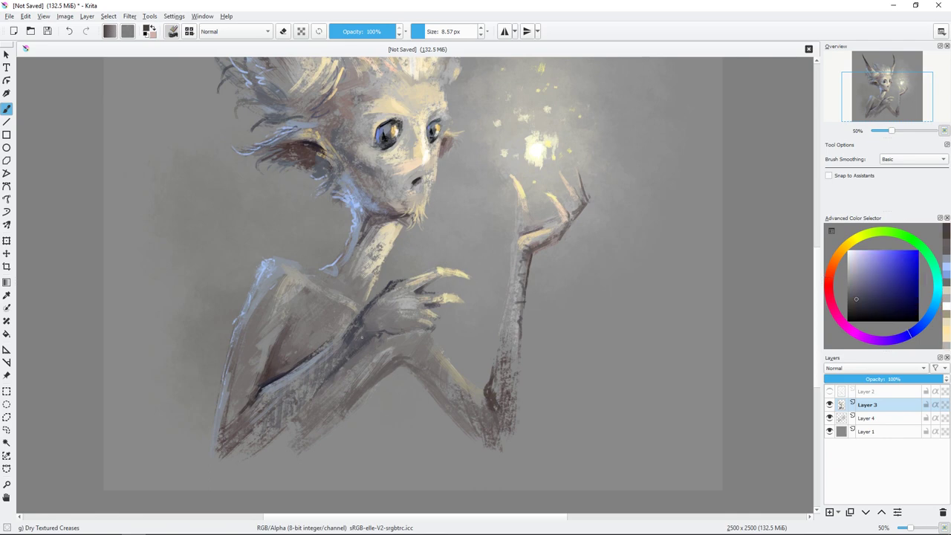
# Pick a near-white colour and switch painting to Layer 4.
pyautogui.moveTo(586, 256); pyautogui.dragTo(600, 314)
pyautogui.scroll(-2, 600, 314)
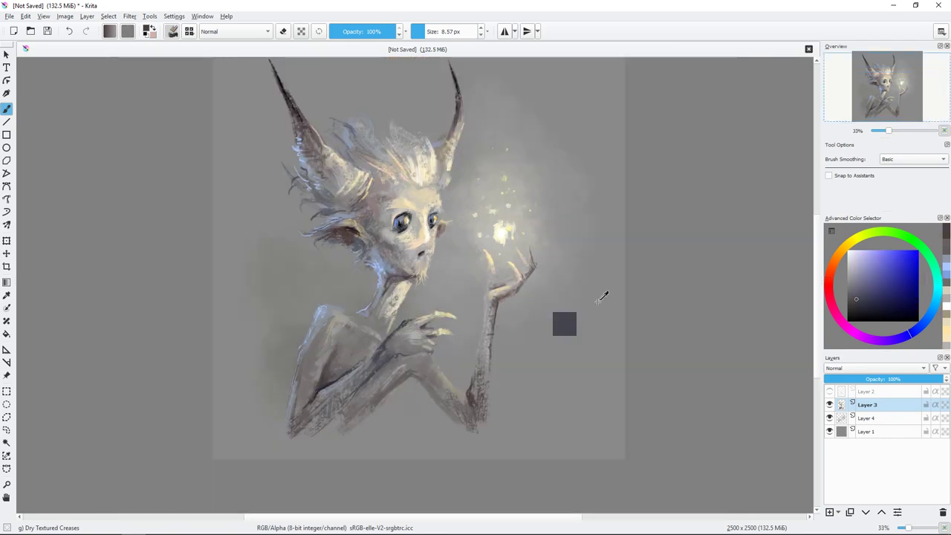
pyautogui.scroll(2, 600, 301)
pyautogui.press('pagedown')
pyautogui.keyDown('ctrl'); pyautogui.click(571, 214); pyautogui.keyUp('ctrl')
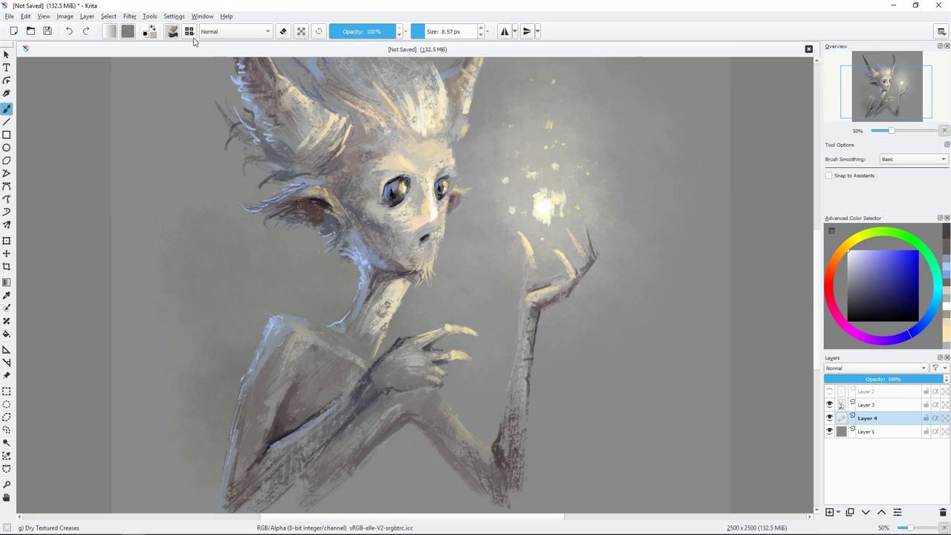
# Brighten the glow around the orb with a light yellow Texture Big brush on Layer 3.
pyautogui.click(189, 31)
pyautogui.moveTo(386, 140); pyautogui.dragTo(396, 261)
pyautogui.click(253, 126)
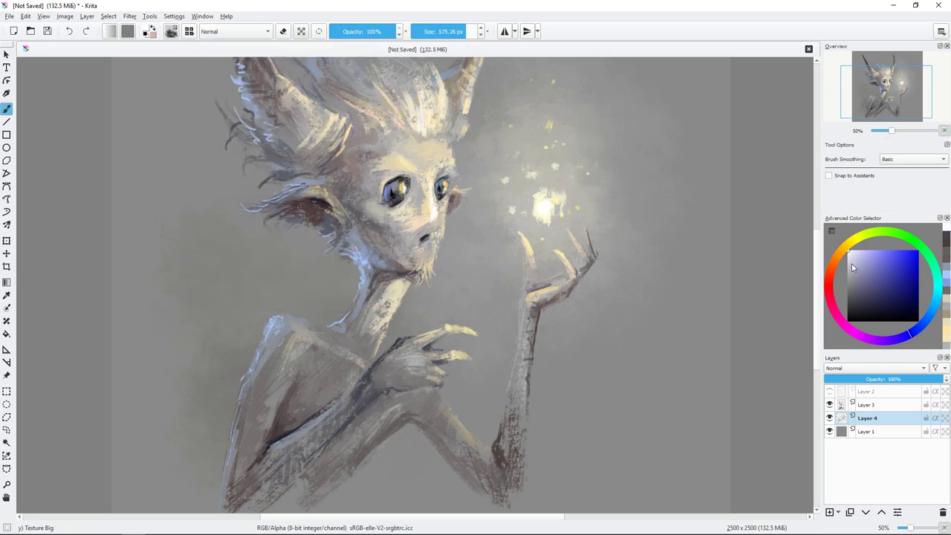
pyautogui.click(851, 239)
pyautogui.moveTo(563, 234)
pyautogui.mouseDown()
pyautogui.moveTo(544, 209)
pyautogui.moveTo(550, 194)
pyautogui.moveTo(542, 219)
pyautogui.moveTo(509, 223)
pyautogui.mouseUp()
pyautogui.press('pageup')
pyautogui.keyDown('ctrl'); pyautogui.click(579, 215); pyautogui.keyUp('ctrl')
pyautogui.moveTo(562, 206); pyautogui.dragTo(516, 228)
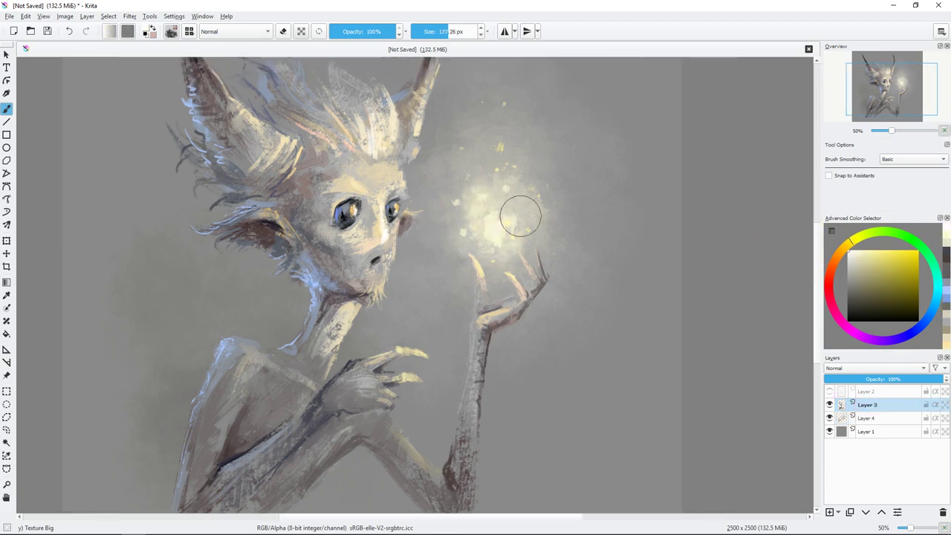
# Dab pale yellow sparks beside the hand with a 31 px Dry Textured Creases brush.
pyautogui.rightClick(545, 236)
pyautogui.click(505, 227)
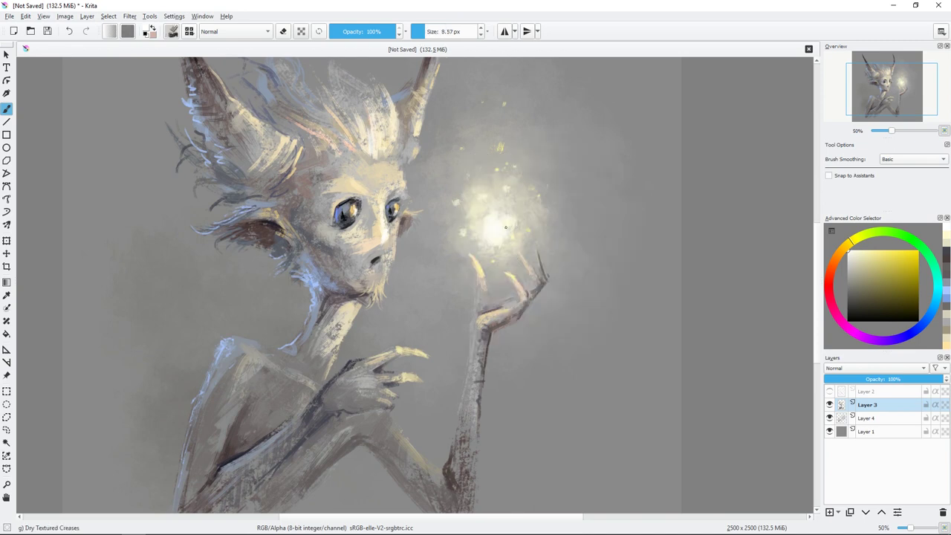
pyautogui.moveTo(505, 226)
pyautogui.mouseDown()
pyautogui.moveTo(520, 227)
pyautogui.moveTo(497, 227)
pyautogui.mouseUp()
pyautogui.click(868, 249)
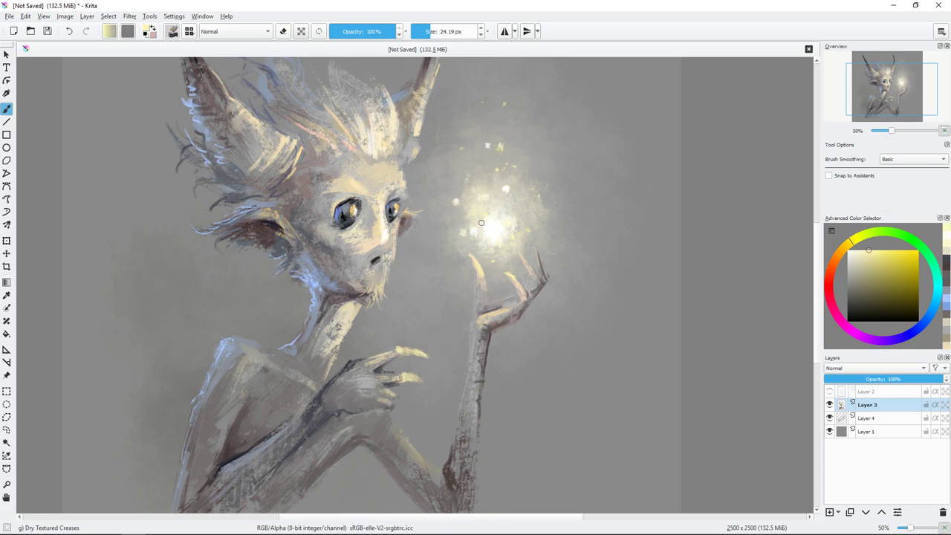
pyautogui.click(519, 225)
pyautogui.press('-')
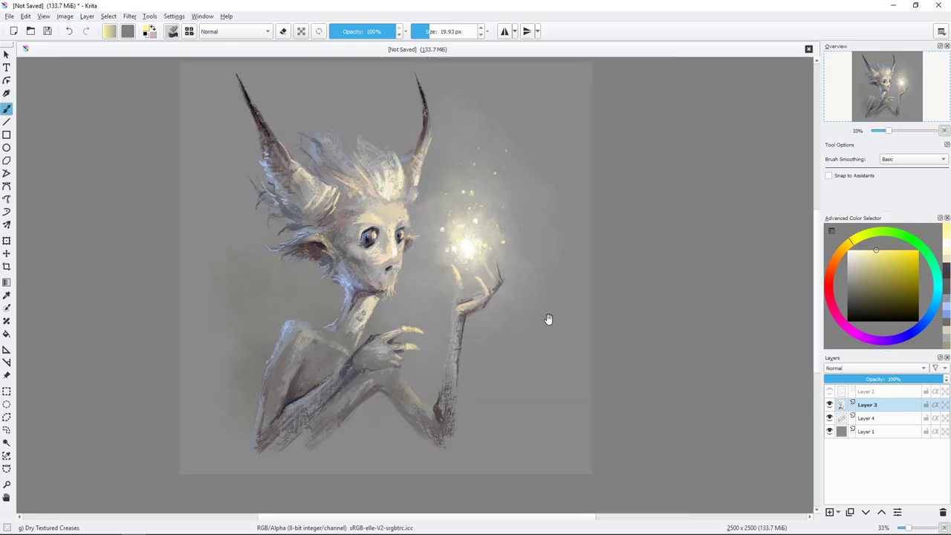
# Brighten the creature's hand with a light yellowish-beige stroke.
pyautogui.scroll(4, 340, 400)
pyautogui.keyDown('ctrl'); pyautogui.click(411, 302); pyautogui.keyUp('ctrl')
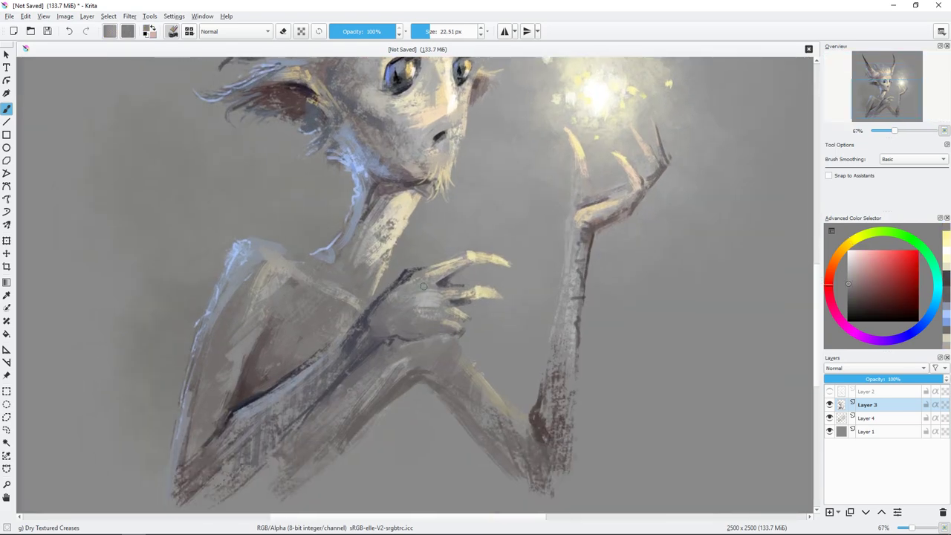
pyautogui.keyDown('ctrl'); pyautogui.click(418, 303); pyautogui.keyUp('ctrl')
pyautogui.moveTo(377, 320); pyautogui.dragTo(407, 282)
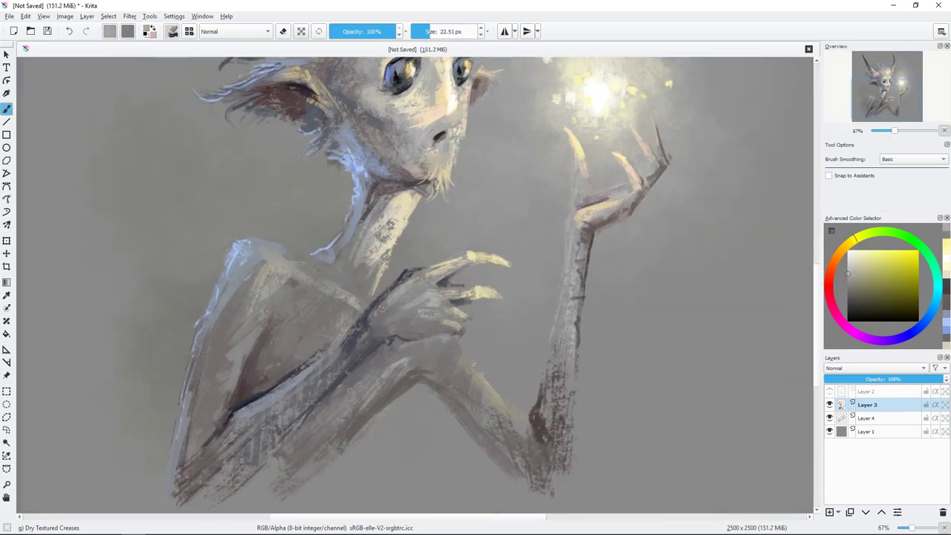
# Pick a dark red-grey, shrink the brush to about 13 px, and sample a darker arm tone.
pyautogui.keyDown('ctrl'); pyautogui.click(412, 317); pyautogui.keyUp('ctrl')
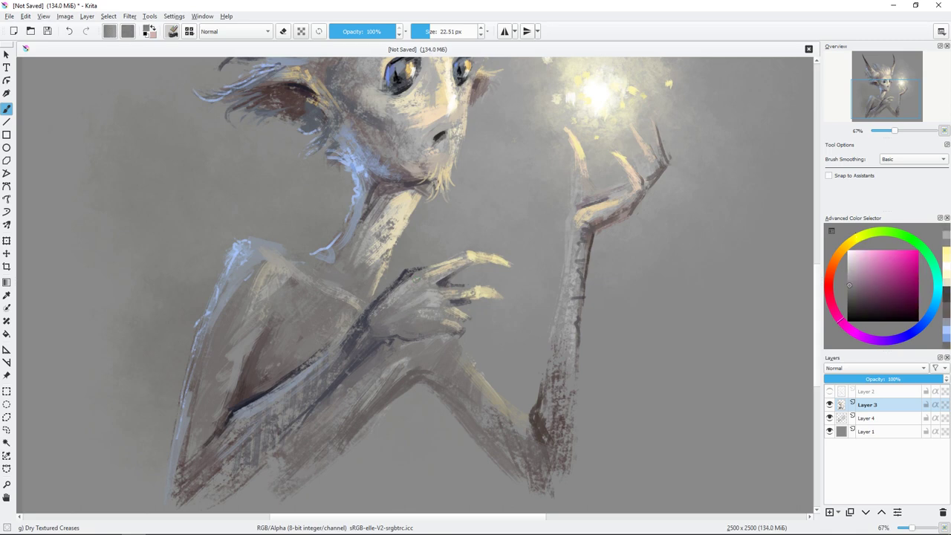
pyautogui.keyDown('ctrl'); pyautogui.click(424, 314); pyautogui.keyUp('ctrl')
pyautogui.keyDown('ctrl'); pyautogui.click(438, 291); pyautogui.keyUp('ctrl')
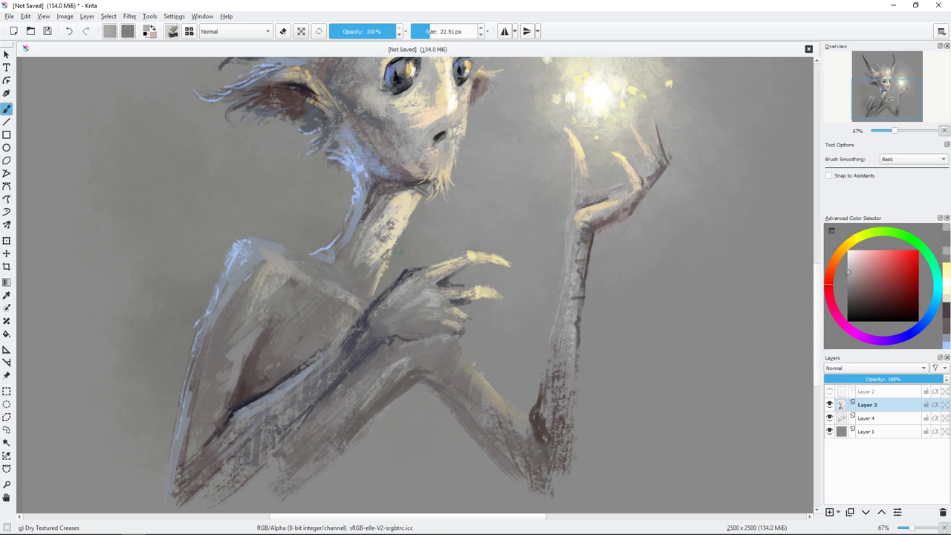
pyautogui.moveTo(440, 291); pyautogui.dragTo(428, 322)
pyautogui.moveTo(447, 221); pyautogui.dragTo(446, 154)
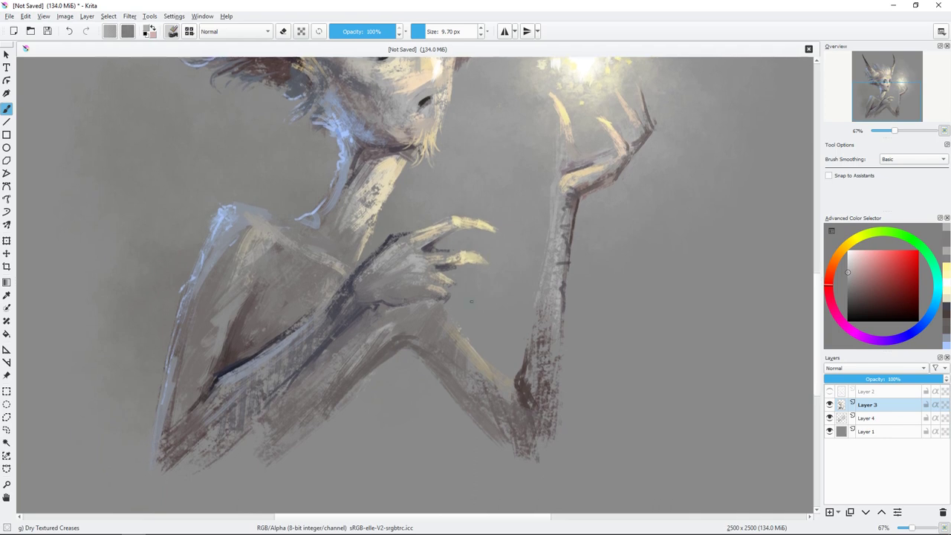
pyautogui.keyDown('ctrl'); pyautogui.click(406, 347); pyautogui.keyUp('ctrl')
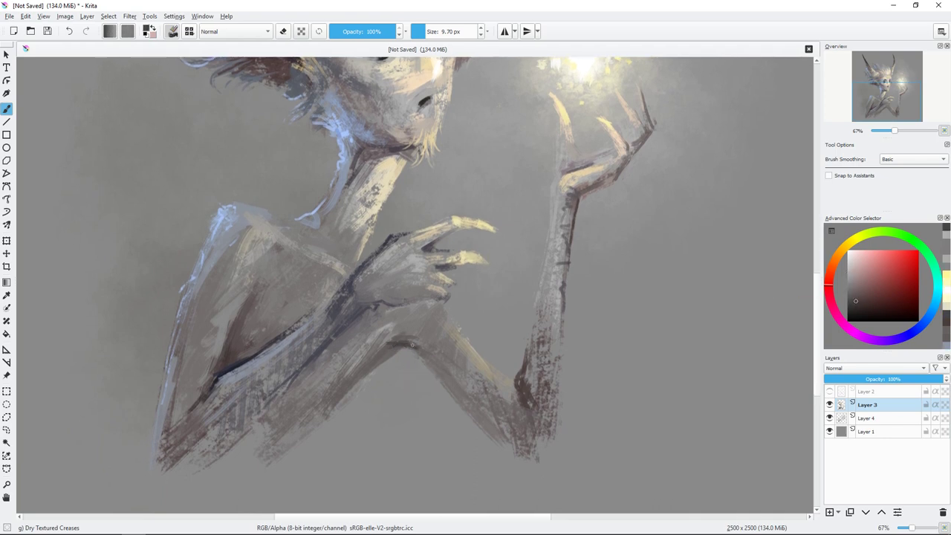
# Pick a light orange skin tone and a new colour, then make Layer 4 active.
pyautogui.scroll(2, 501, 319)
pyautogui.scroll(2, 508, 271)
pyautogui.scroll(1, 507, 272)
pyautogui.keyDown('ctrl'); pyautogui.click(434, 268); pyautogui.keyUp('ctrl')
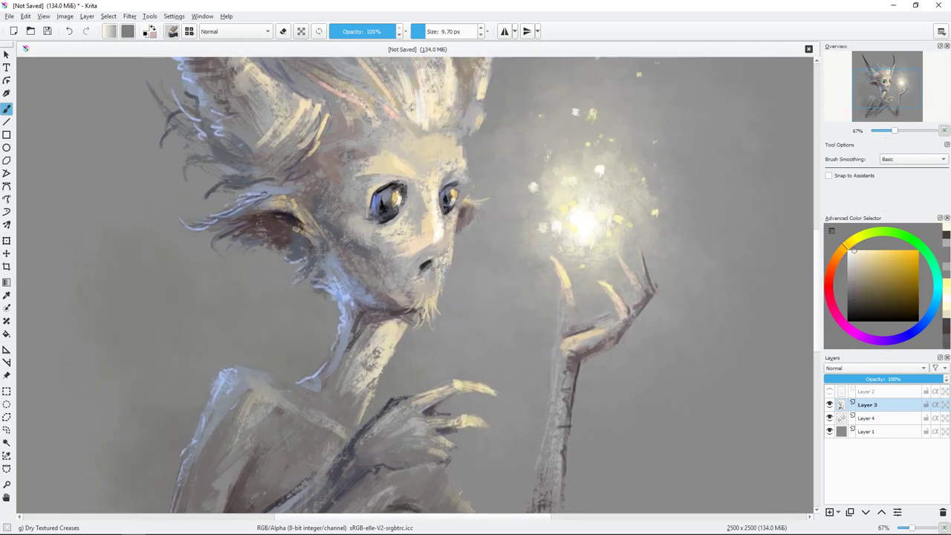
pyautogui.moveTo(463, 137); pyautogui.dragTo(446, 217)
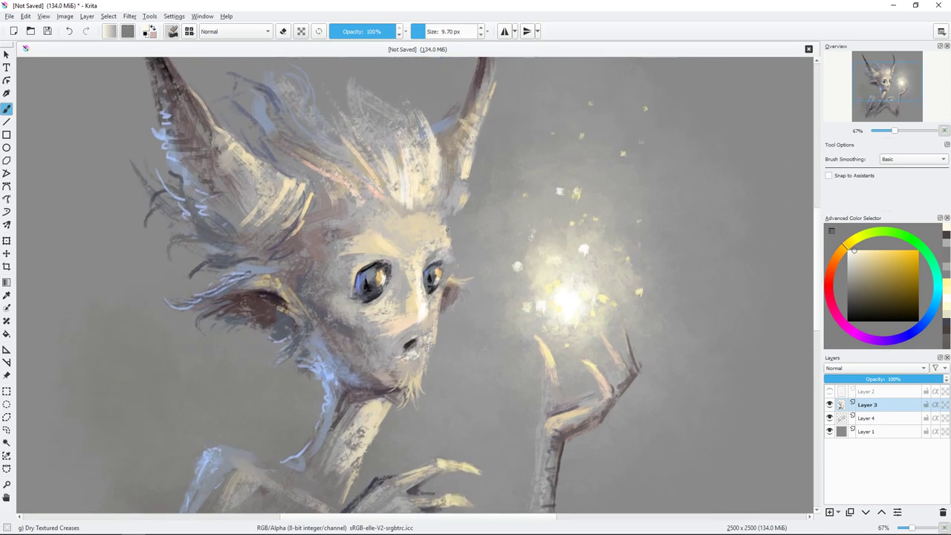
pyautogui.click(872, 251)
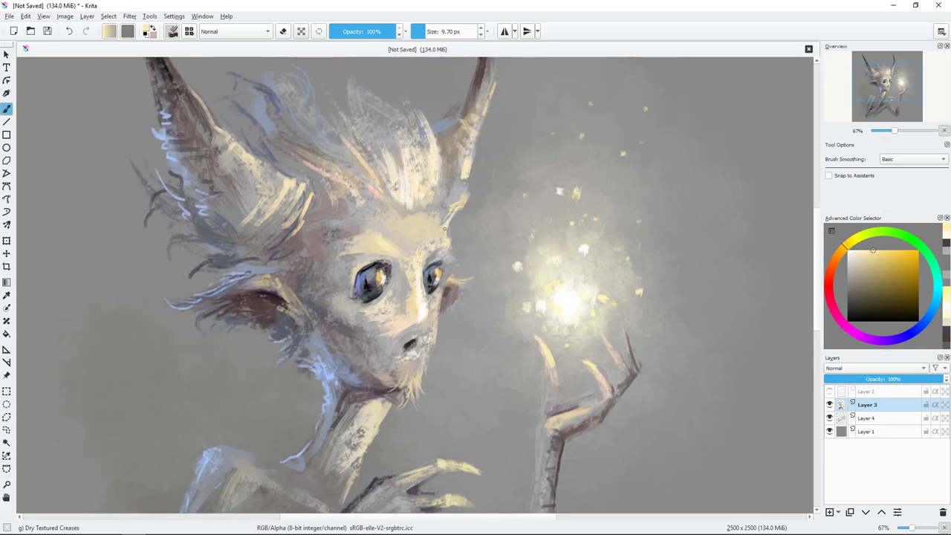
pyautogui.keyDown('ctrl'); pyautogui.scroll(-1, 450, 256); pyautogui.keyUp('ctrl')
pyautogui.keyDown('ctrl'); pyautogui.scroll(-1, 515, 282); pyautogui.keyUp('ctrl')
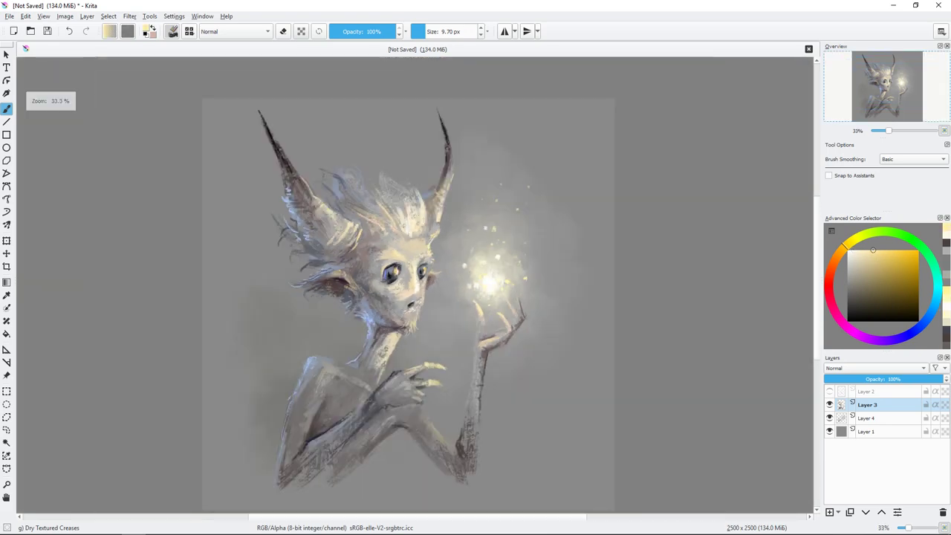
pyautogui.keyDown('ctrl'); pyautogui.scroll(1, 524, 254); pyautogui.keyUp('ctrl')
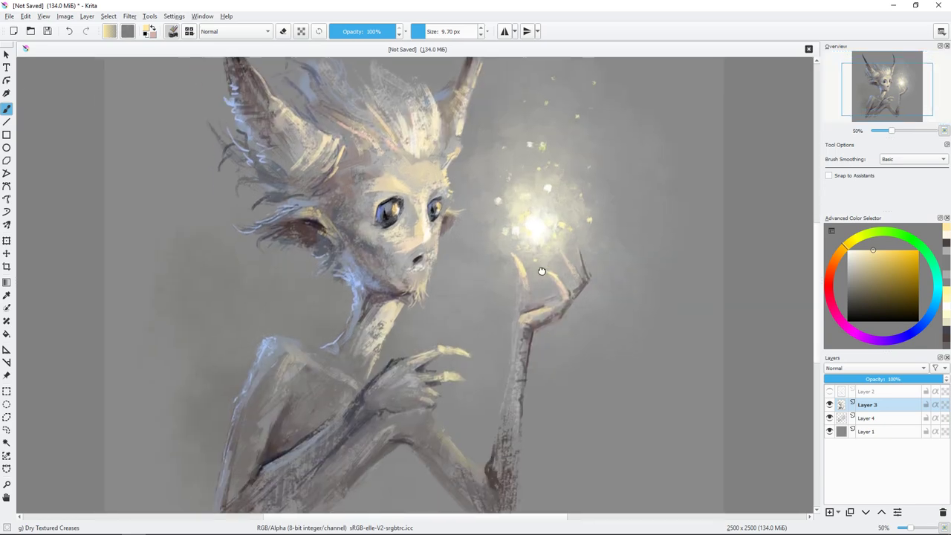
pyautogui.press('pagedown')
# Paint dark grey shading behind the neck and shoulder with the Texture Big brush.
pyautogui.click(172, 31)
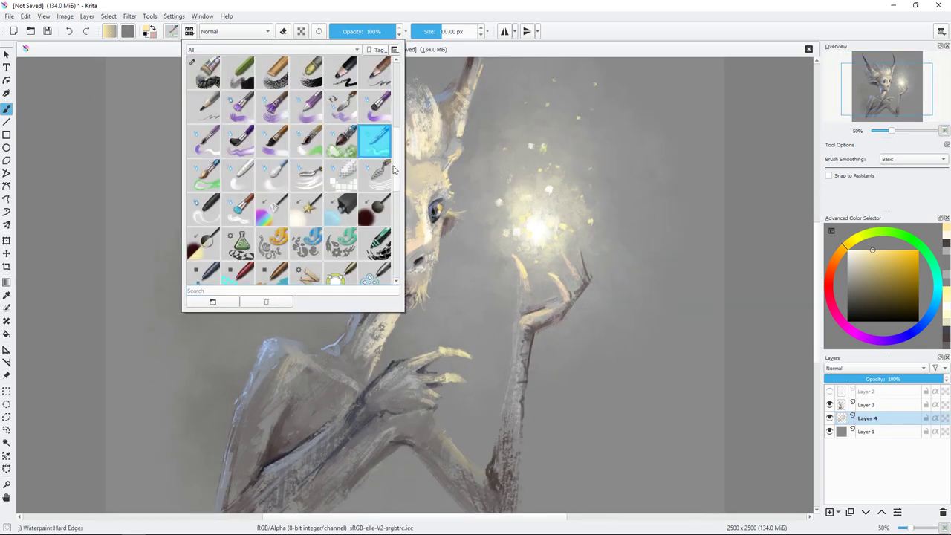
pyautogui.scroll(-5, 375, 141)
pyautogui.click(238, 131)
pyautogui.keyDown('ctrl'); pyautogui.click(278, 297); pyautogui.keyUp('ctrl')
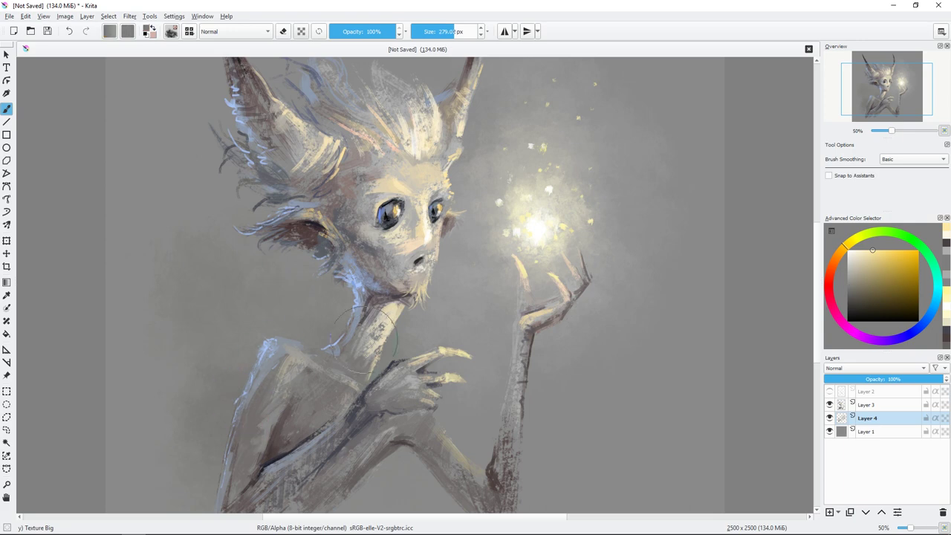
pyautogui.press('-')
pyautogui.click(851, 297)
pyautogui.moveTo(357, 308)
pyautogui.mouseDown()
pyautogui.moveTo(319, 330)
pyautogui.moveTo(356, 297)
pyautogui.moveTo(290, 320)
pyautogui.moveTo(283, 382)
pyautogui.mouseUp()
pyautogui.press(']')
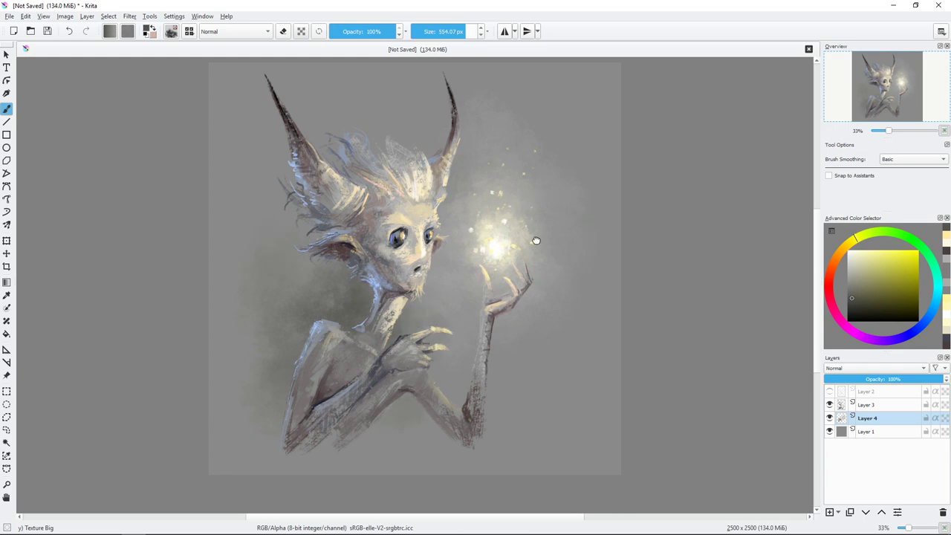
# On Layer 3, paint warm orange-brown strokes into the hair with Dry Textured Creases.
pyautogui.click(867, 404)
pyautogui.rightClick(488, 302)
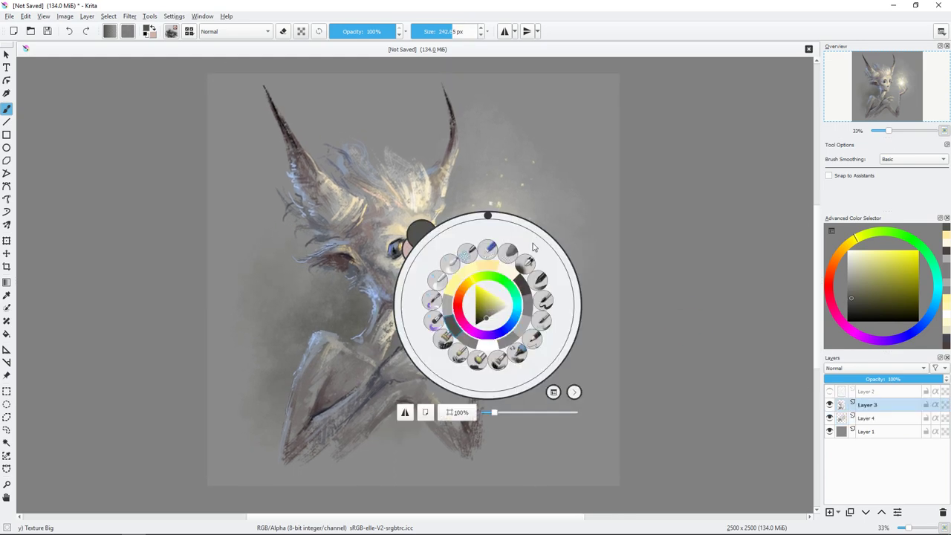
pyautogui.click(460, 275)
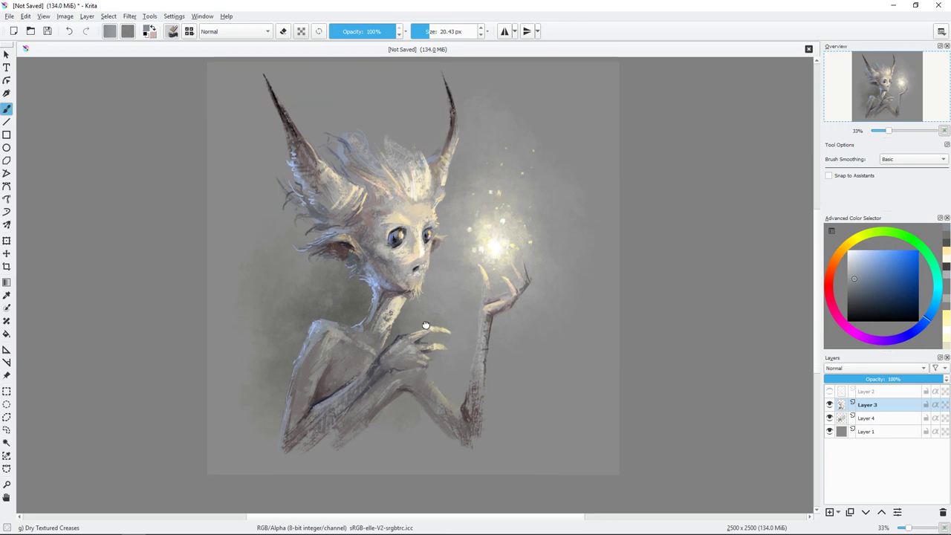
pyautogui.click(876, 282)
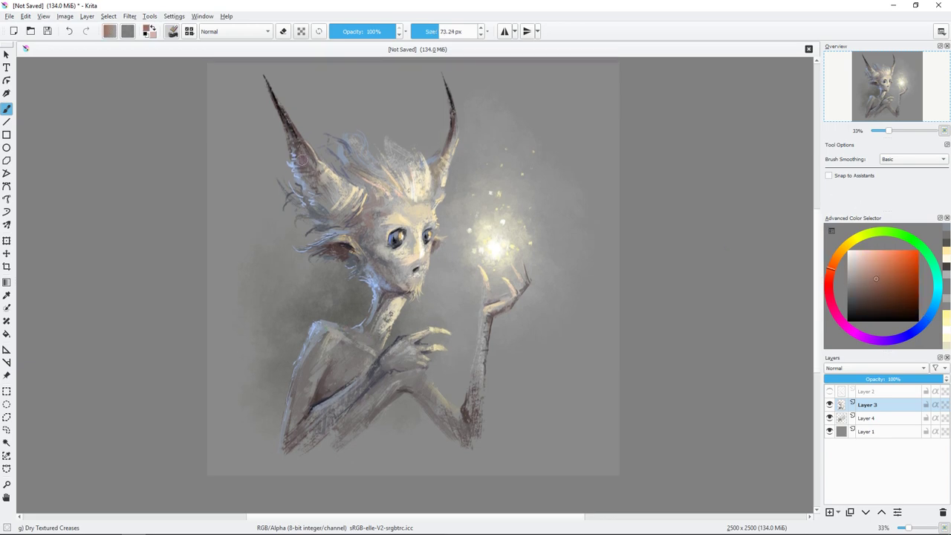
pyautogui.moveTo(328, 199); pyautogui.dragTo(332, 209)
# Shrink the brush to about 27 px and try dark pink, light blue, reddish and yellow-tan colours.
pyautogui.press('[')
pyautogui.press('[')
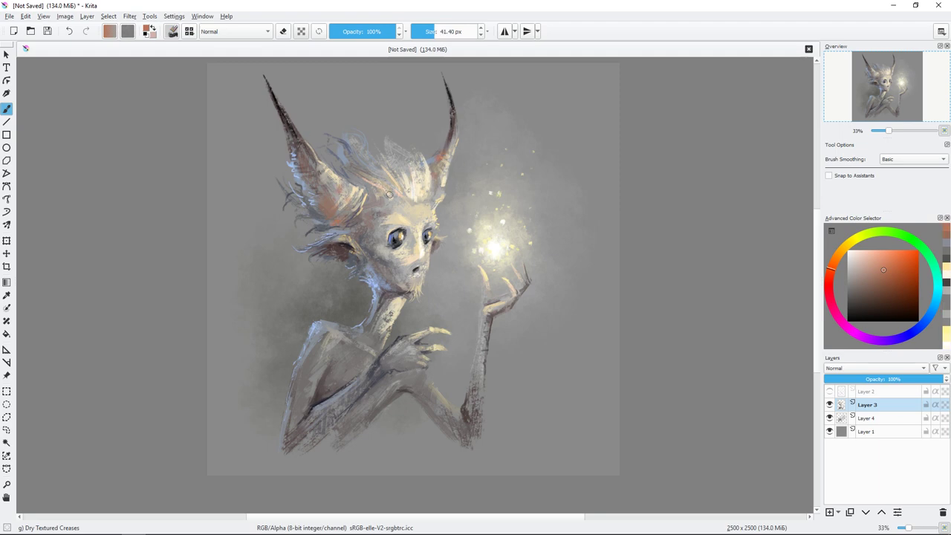
pyautogui.press('[')
pyautogui.press('[')
pyautogui.keyDown('ctrl'); pyautogui.click(350, 253); pyautogui.keyUp('ctrl')
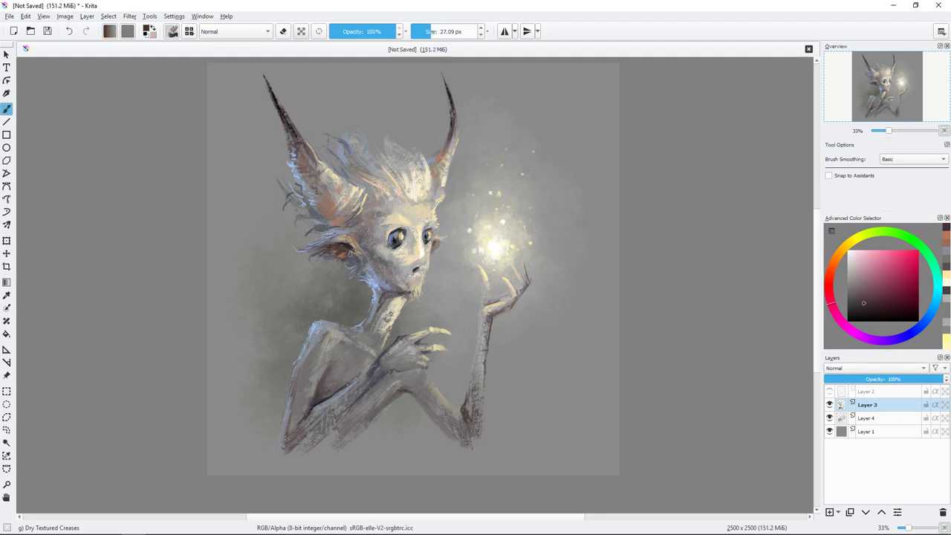
pyautogui.scroll(-1, 382, 285)
pyautogui.scroll(2, 381, 286)
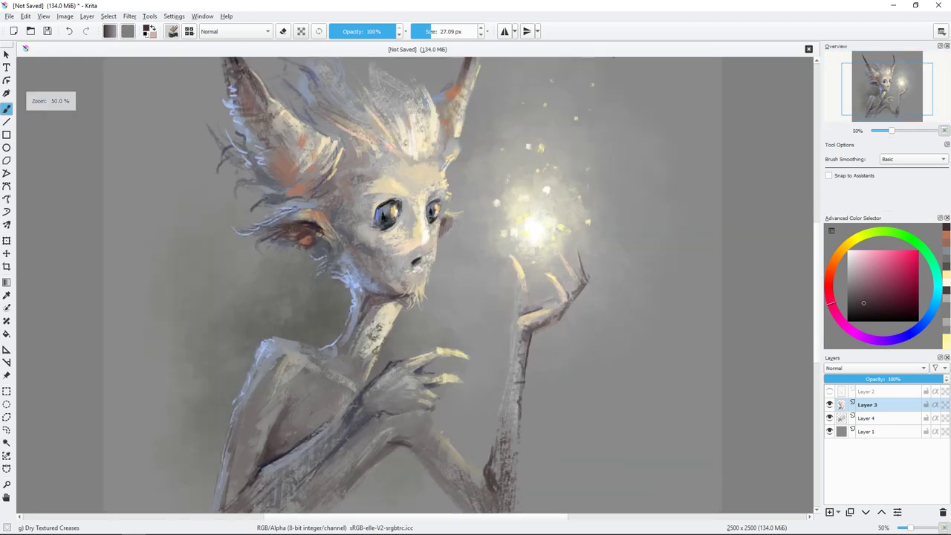
pyautogui.keyDown('ctrl'); pyautogui.click(381, 285); pyautogui.keyUp('ctrl')
pyautogui.keyDown('ctrl'); pyautogui.click(348, 335); pyautogui.keyUp('ctrl')
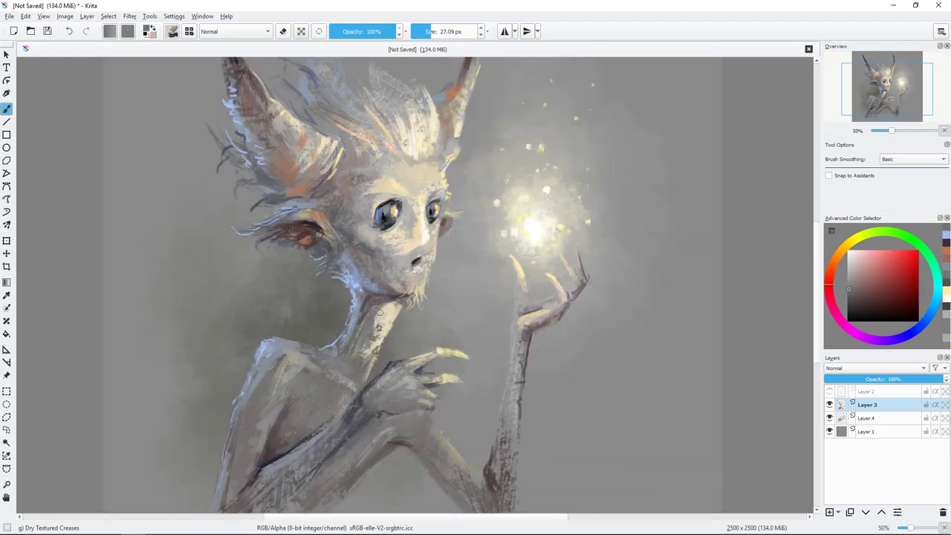
pyautogui.keyDown('ctrl'); pyautogui.click(381, 316); pyautogui.keyUp('ctrl')
pyautogui.press('e')
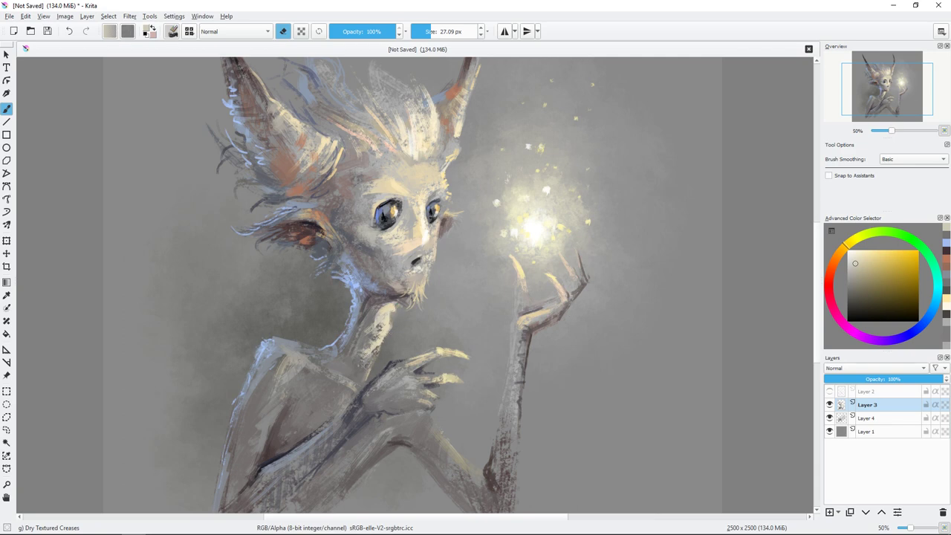
pyautogui.press('e')
# Add a light highlight along the fingertip with a 9 px brush.
pyautogui.press('-')
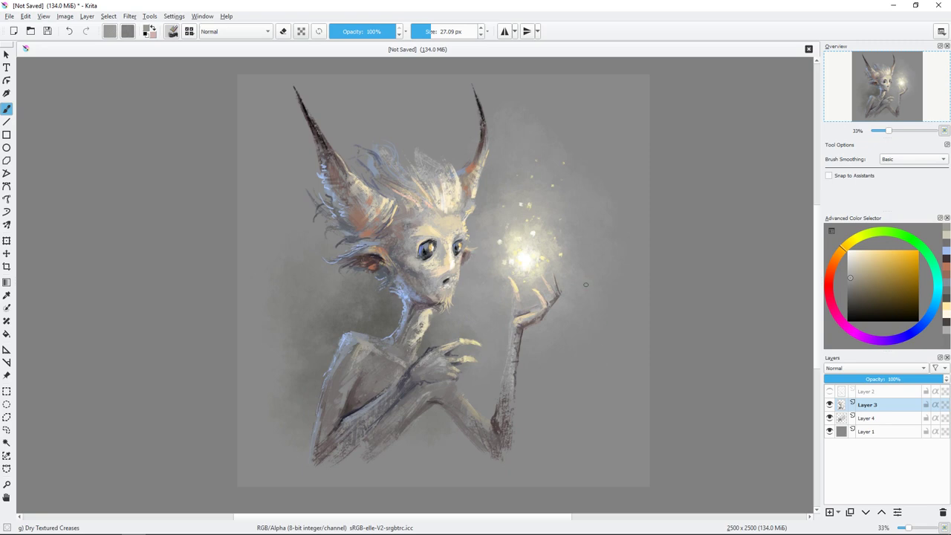
pyautogui.press('+')
pyautogui.press('+')
pyautogui.press('[')
pyautogui.press('[')
pyautogui.press('[')
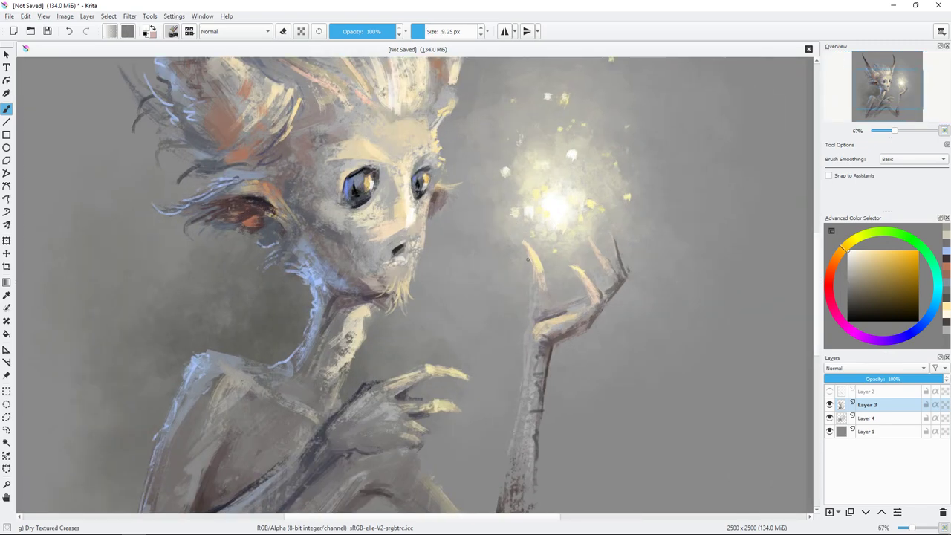
pyautogui.moveTo(566, 264); pyautogui.dragTo(578, 271)
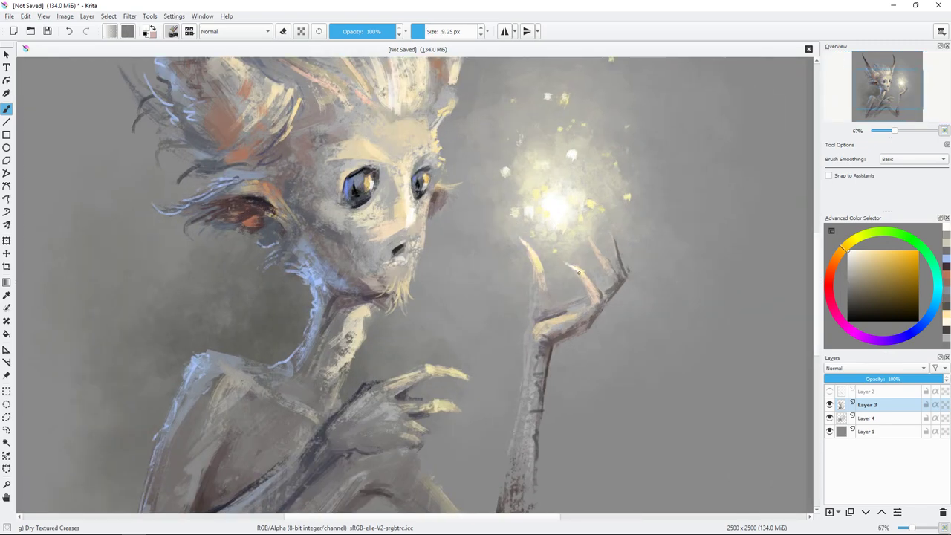
pyautogui.moveTo(466, 386)
pyautogui.mouseDown()
pyautogui.moveTo(515, 335)
pyautogui.moveTo(487, 363)
pyautogui.moveTo(497, 366)
pyautogui.mouseUp()
pyautogui.press('e')
pyautogui.moveTo(638, 312); pyautogui.dragTo(641, 337)
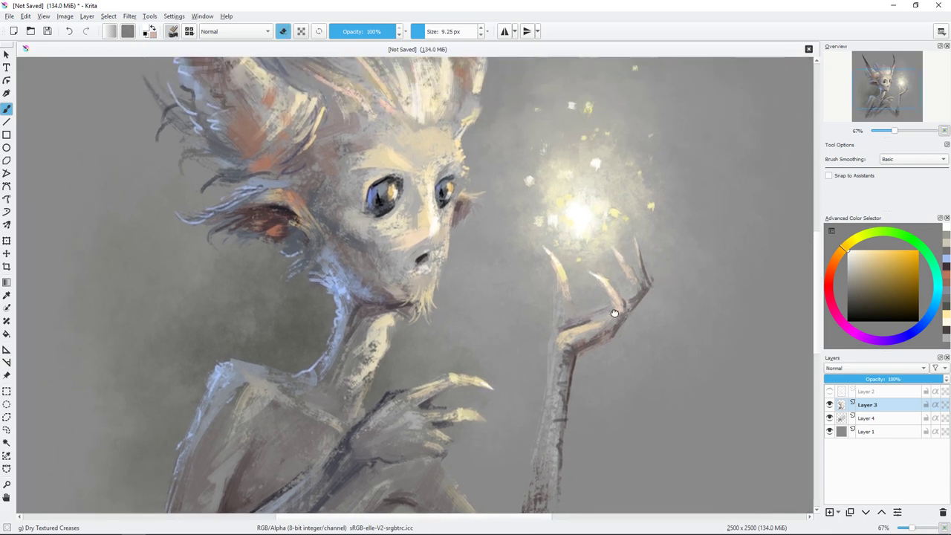
pyautogui.press('e')
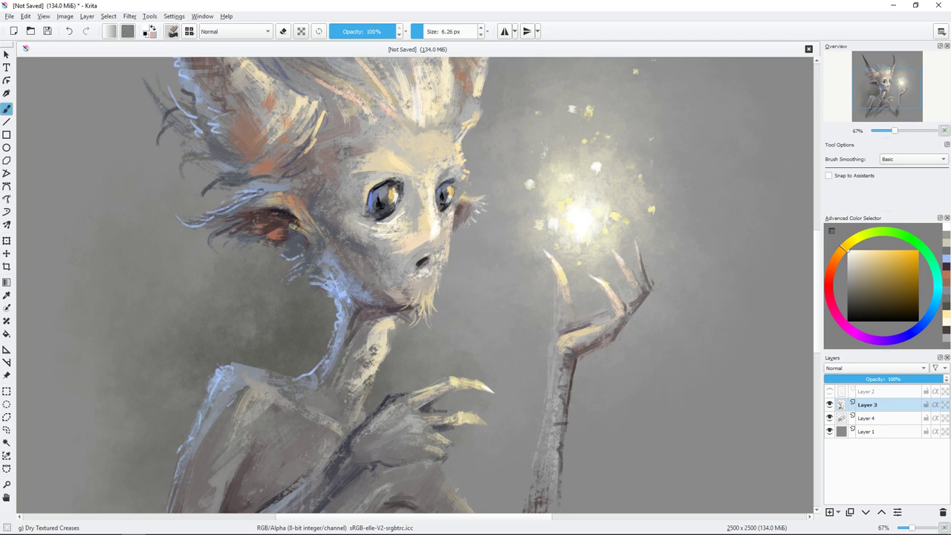
# Zoom the canvas from 33% to 67% over the face and orb.
pyautogui.scroll(3, 526, 209)
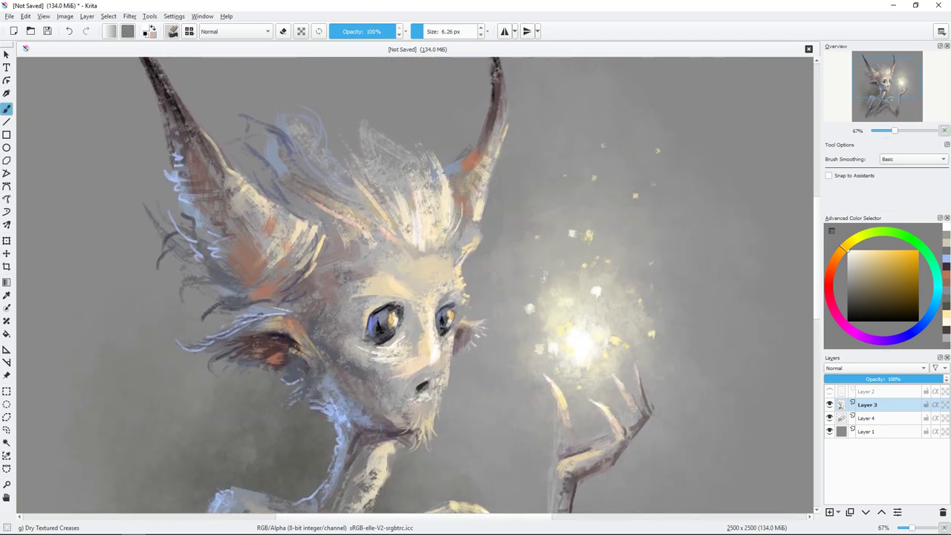
pyautogui.scroll(-3, 485, 176)
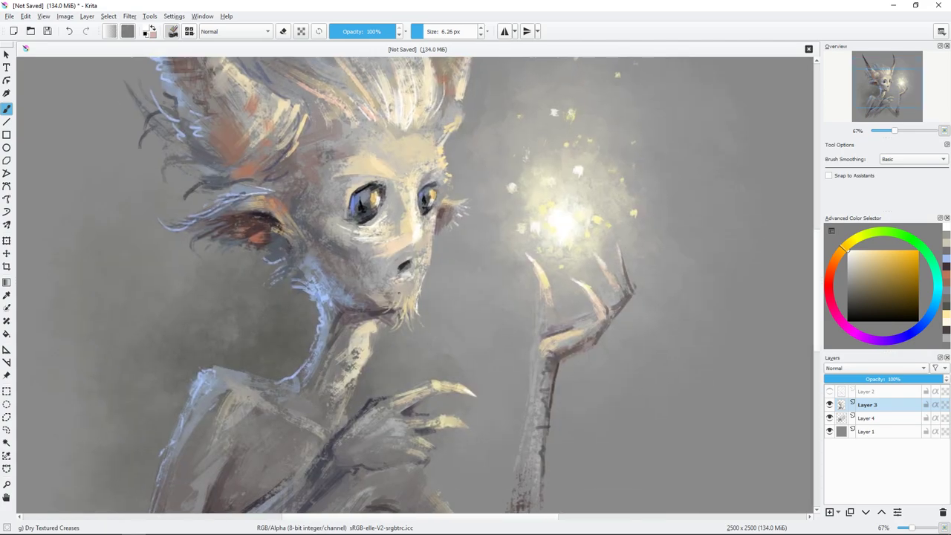
pyautogui.scroll(-2, 399, 294)
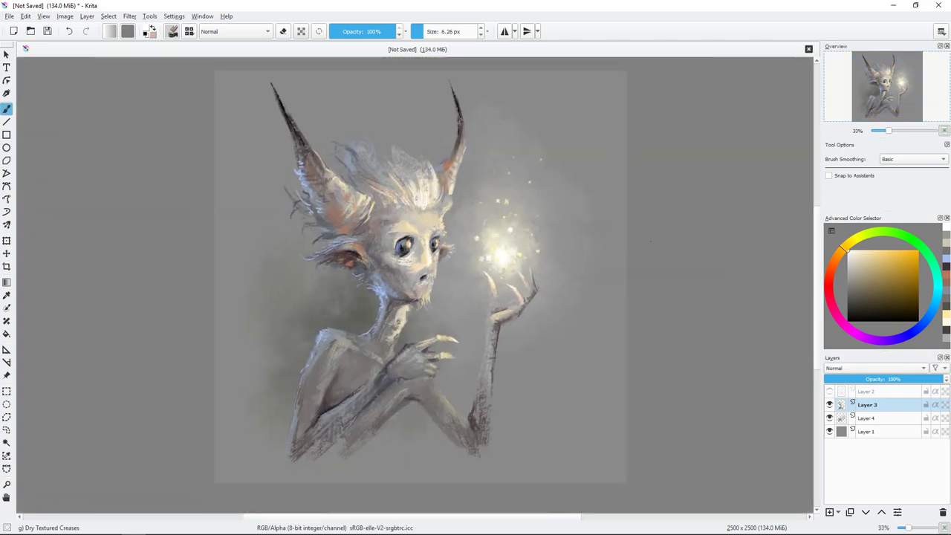
pyautogui.scroll(2, 658, 233)
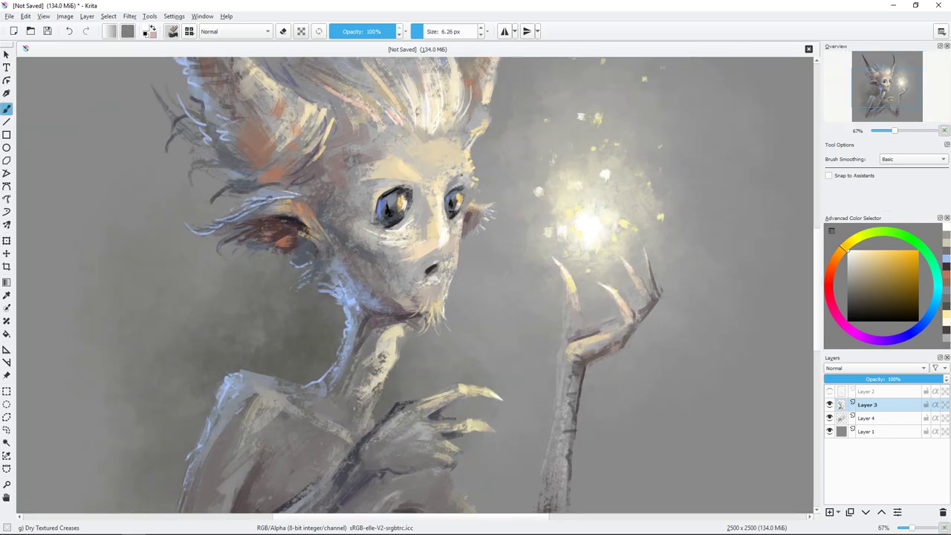
# Shrink the brush and sample beige, light grey, black and the eye's dark blue.
pyautogui.keyDown('ctrl'); pyautogui.click(464, 258); pyautogui.keyUp('ctrl')
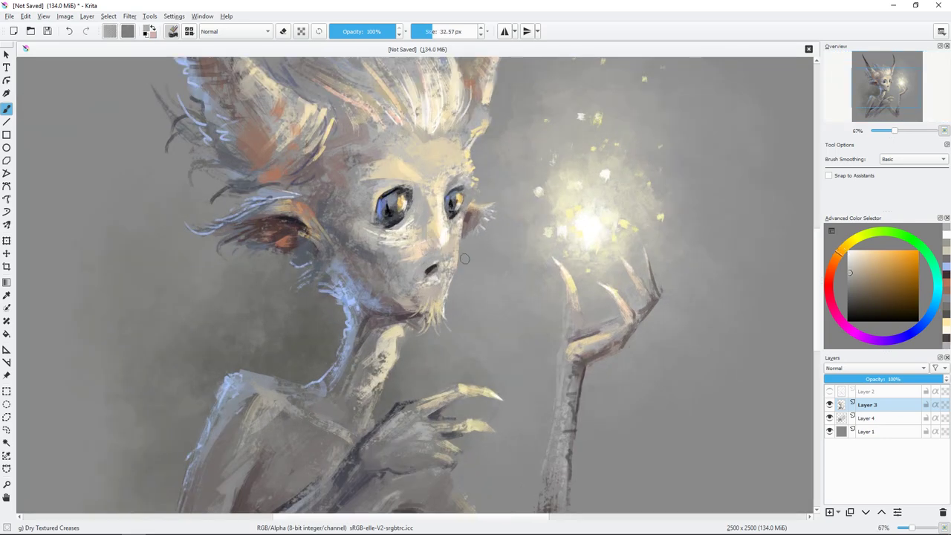
pyautogui.moveTo(464, 258); pyautogui.dragTo(443, 238)
pyautogui.keyDown('ctrl'); pyautogui.click(438, 260); pyautogui.keyUp('ctrl')
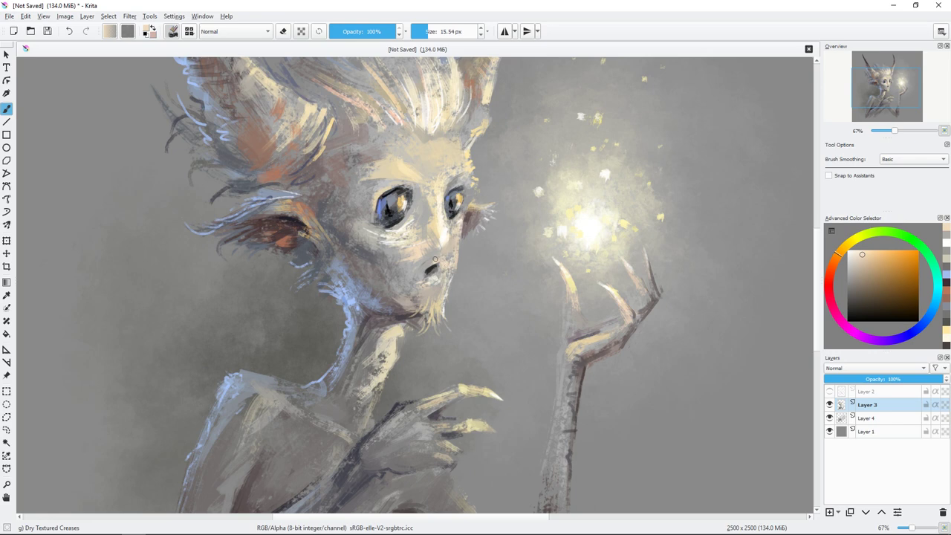
pyautogui.keyDown('ctrl'); pyautogui.click(462, 185); pyautogui.keyUp('ctrl')
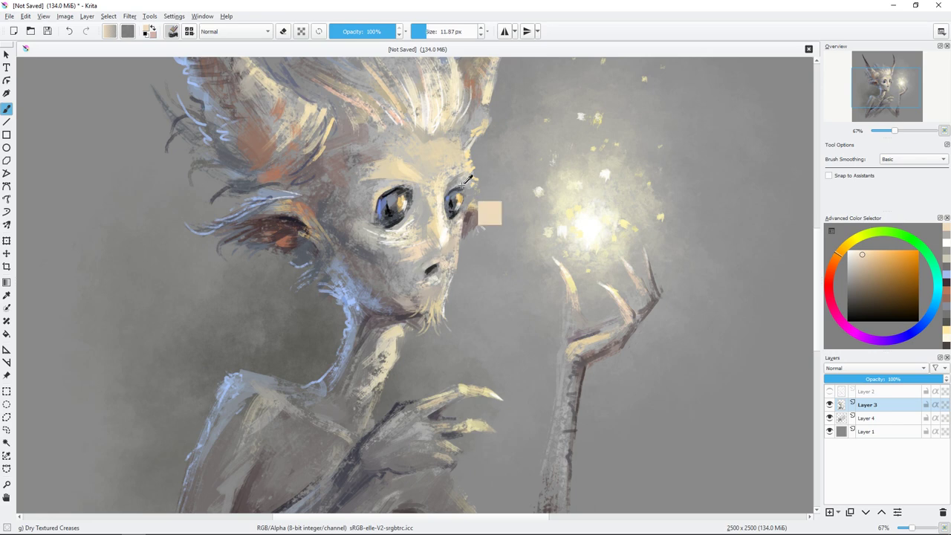
pyautogui.scroll(1, 462, 189)
pyautogui.moveTo(463, 197); pyautogui.dragTo(456, 236)
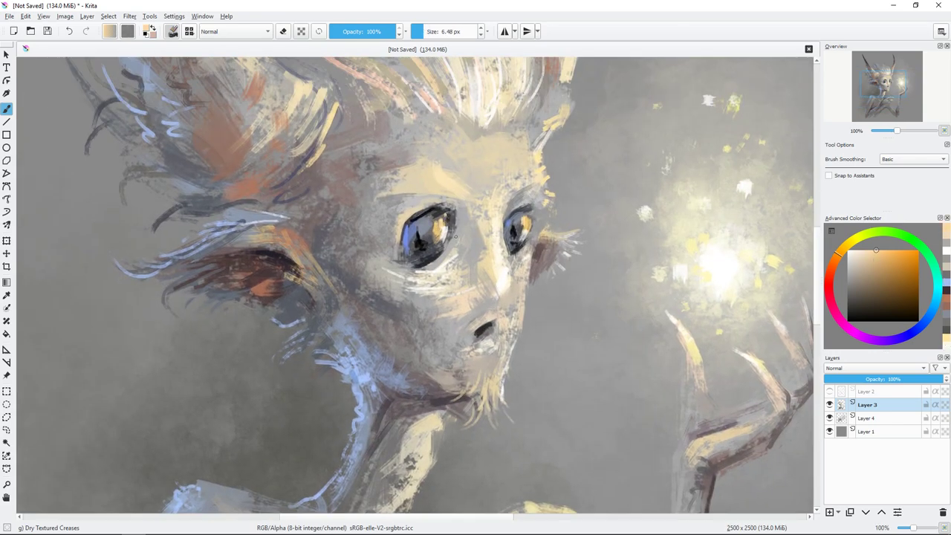
pyautogui.keyDown('ctrl'); pyautogui.click(432, 229); pyautogui.keyUp('ctrl')
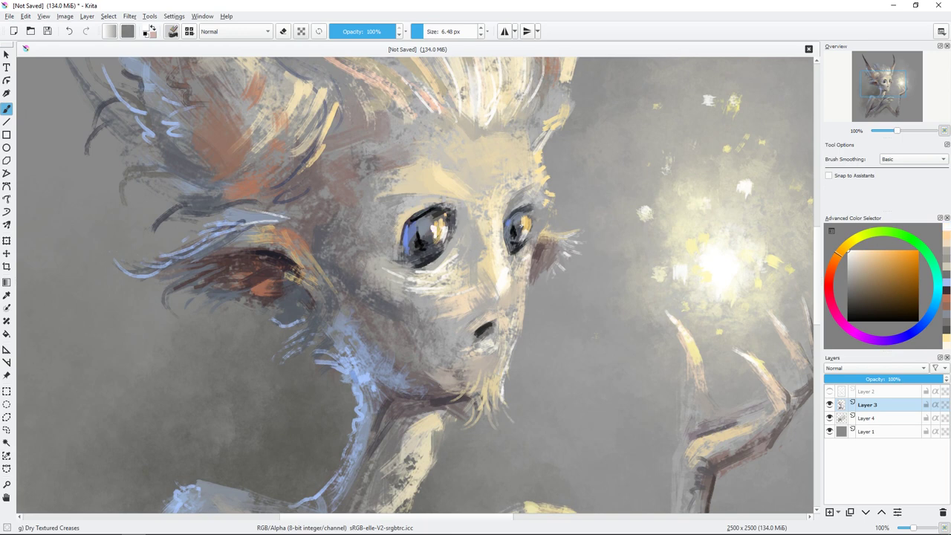
pyautogui.click(847, 320)
pyautogui.press('[')
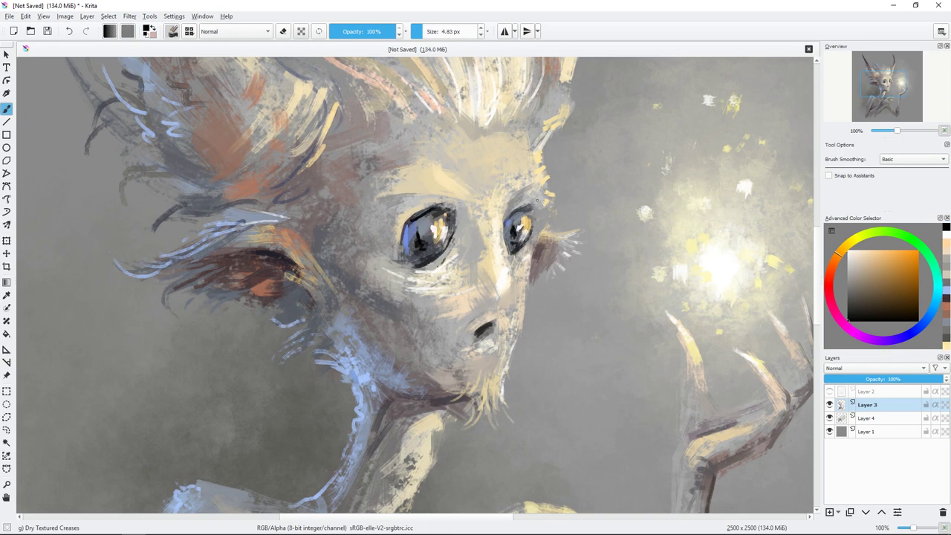
pyautogui.keyDown('ctrl'); pyautogui.click(516, 239); pyautogui.keyUp('ctrl')
# Paint tan strokes across the creature's ear.
pyautogui.press('-')
pyautogui.press('-')
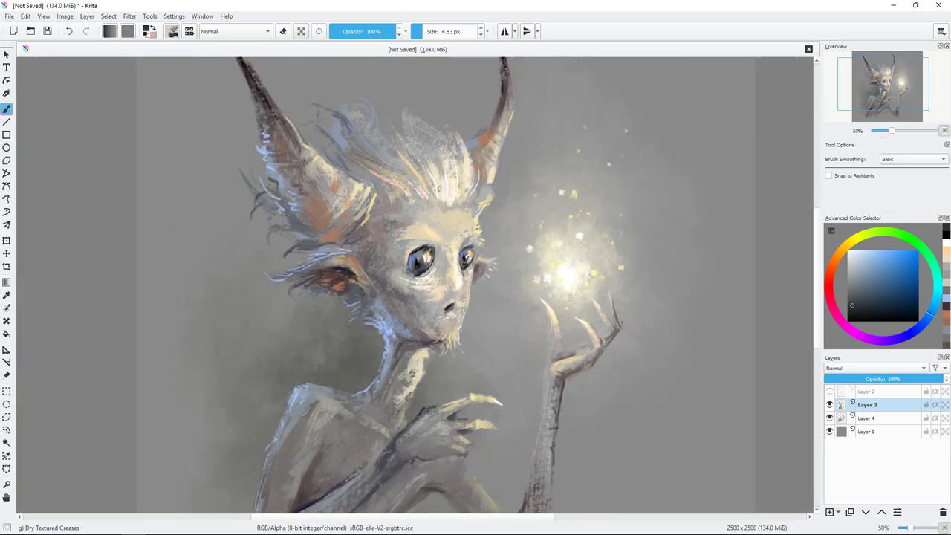
pyautogui.press('+')
pyautogui.press('+')
pyautogui.keyDown('ctrl'); pyautogui.click(347, 211); pyautogui.keyUp('ctrl')
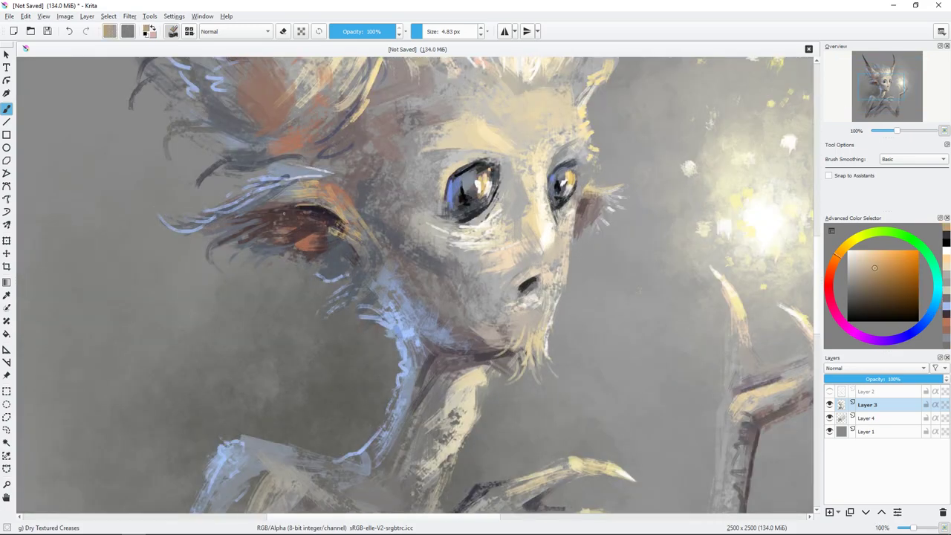
pyautogui.moveTo(284, 212)
pyautogui.mouseDown()
pyautogui.moveTo(286, 201)
pyautogui.moveTo(346, 207)
pyautogui.moveTo(343, 188)
pyautogui.mouseUp()
# Paint light blue strokes along the edge of the neck and chin.
pyautogui.moveTo(407, 246); pyautogui.dragTo(412, 223)
pyautogui.keyDown('ctrl'); pyautogui.click(420, 324); pyautogui.keyUp('ctrl')
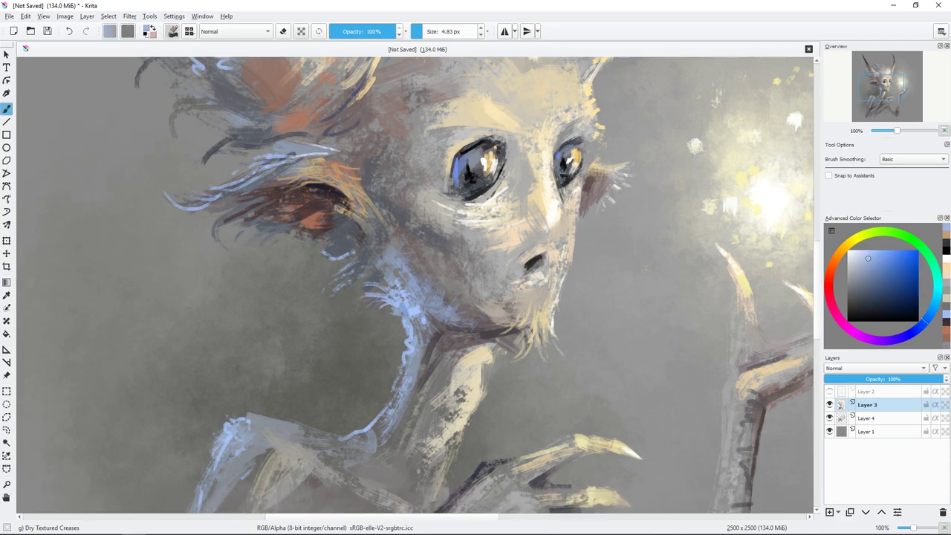
pyautogui.moveTo(504, 339)
pyautogui.mouseDown()
pyautogui.moveTo(449, 333)
pyautogui.moveTo(417, 317)
pyautogui.moveTo(394, 339)
pyautogui.mouseUp()
pyautogui.moveTo(477, 223); pyautogui.dragTo(452, 307)
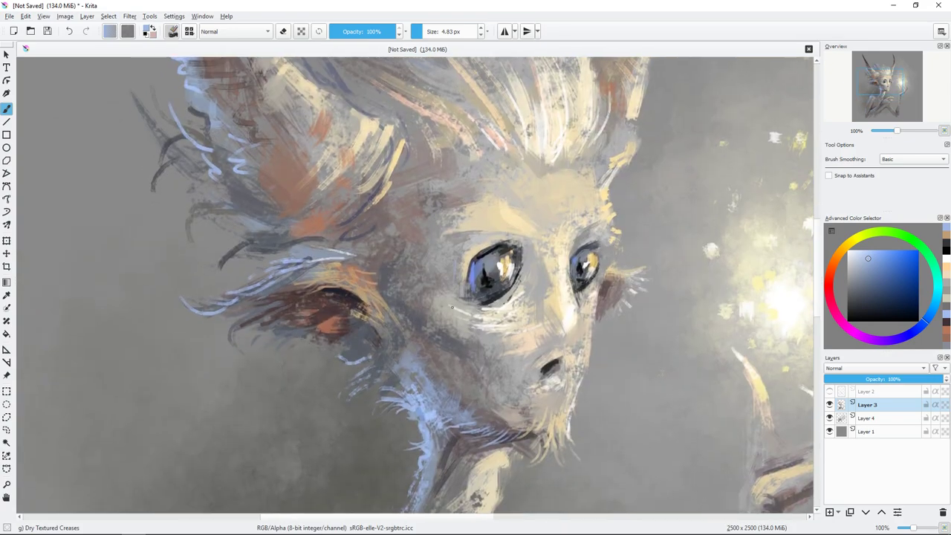
pyautogui.scroll(-4, 435, 268)
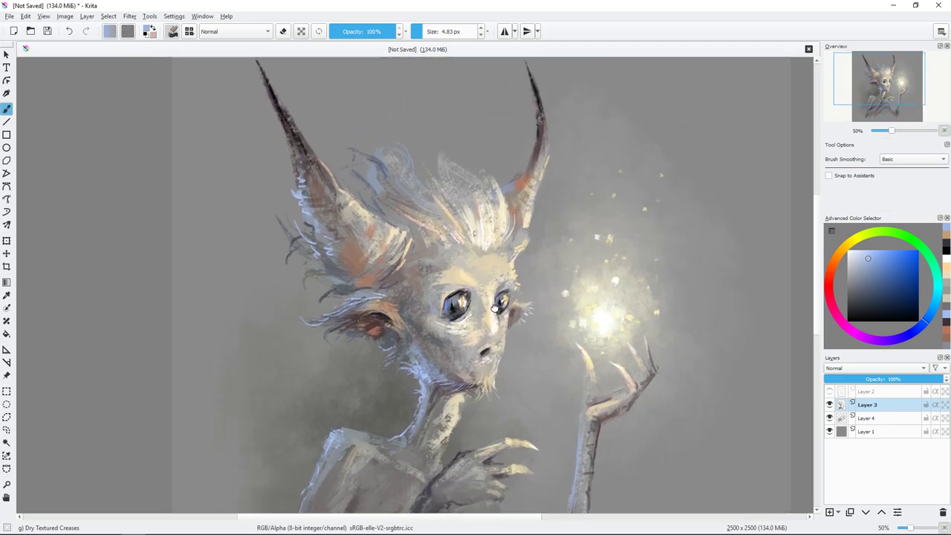
# Hatch dark strokes onto the left horn, the left ear and the right ear.
pyautogui.moveTo(311, 173)
pyautogui.mouseDown()
pyautogui.moveTo(346, 222)
pyautogui.moveTo(341, 228)
pyautogui.moveTo(352, 219)
pyautogui.mouseUp()
pyautogui.press(']')
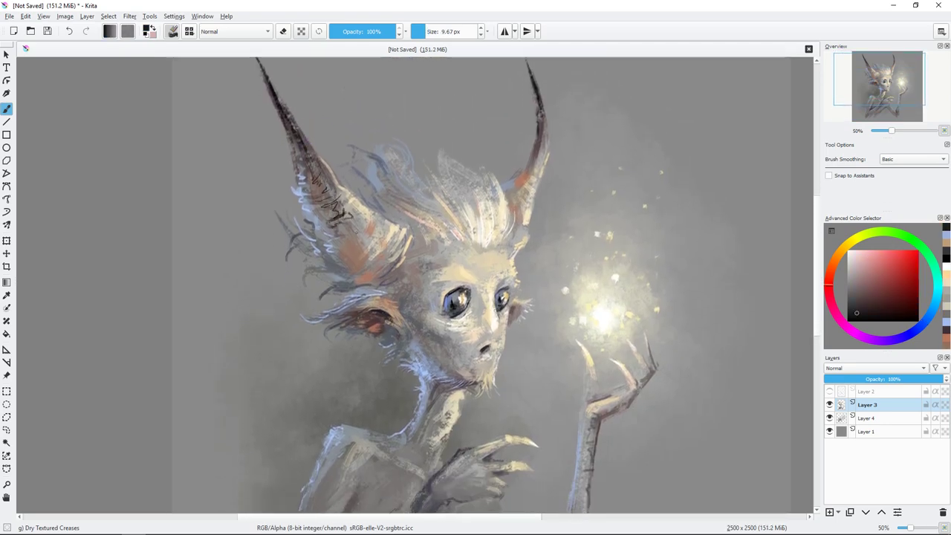
pyautogui.press('[')
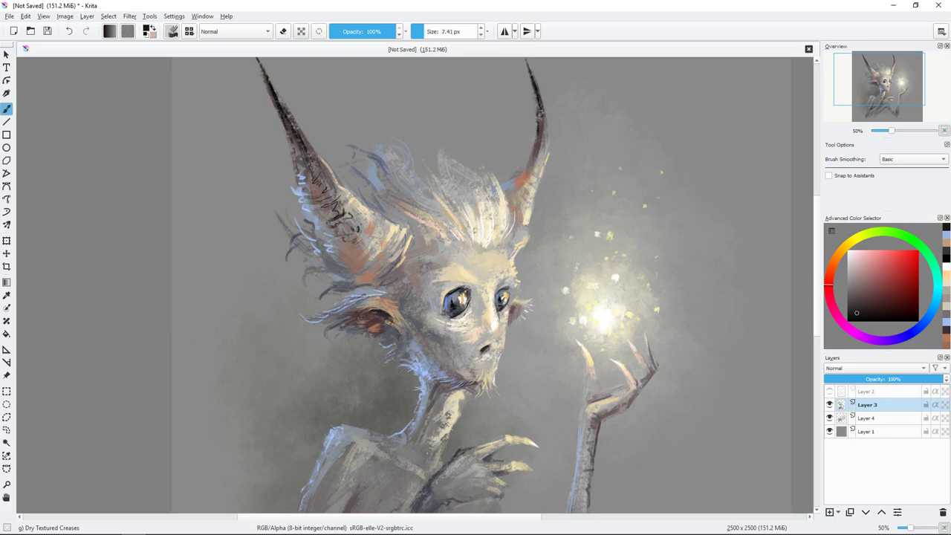
pyautogui.moveTo(328, 265); pyautogui.dragTo(360, 273)
pyautogui.moveTo(356, 278); pyautogui.dragTo(392, 251)
pyautogui.moveTo(378, 286); pyautogui.dragTo(397, 272)
pyautogui.moveTo(369, 288)
pyautogui.mouseDown()
pyautogui.moveTo(387, 281)
pyautogui.moveTo(350, 284)
pyautogui.mouseUp()
pyautogui.moveTo(348, 264)
pyautogui.mouseDown()
pyautogui.moveTo(363, 255)
pyautogui.moveTo(359, 226)
pyautogui.mouseUp()
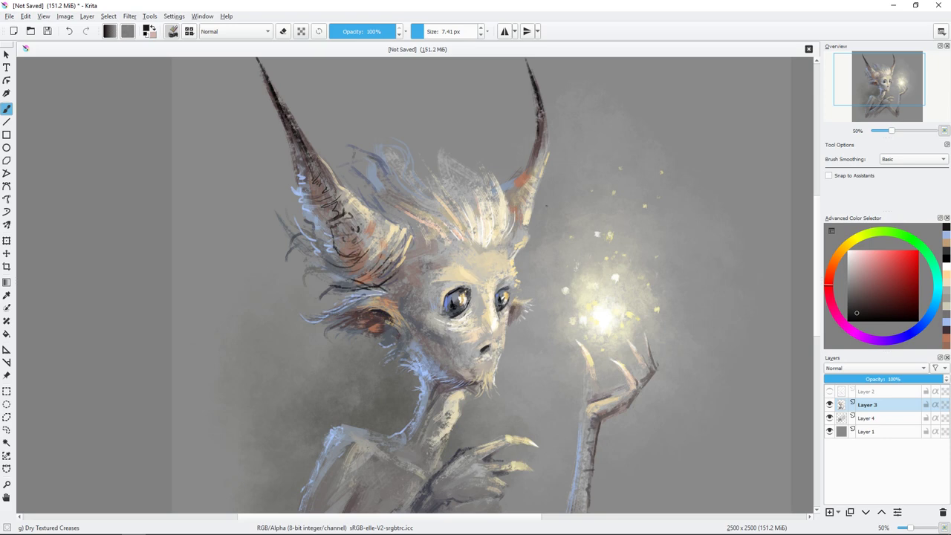
pyautogui.moveTo(527, 172); pyautogui.dragTo(534, 162)
pyautogui.moveTo(522, 189); pyautogui.dragTo(529, 179)
# Sample light grey and pale cream tones and paint light strokes into the hair.
pyautogui.keyDown('ctrl'); pyautogui.click(446, 148); pyautogui.keyUp('ctrl')
pyautogui.moveTo(446, 168); pyautogui.dragTo(467, 147)
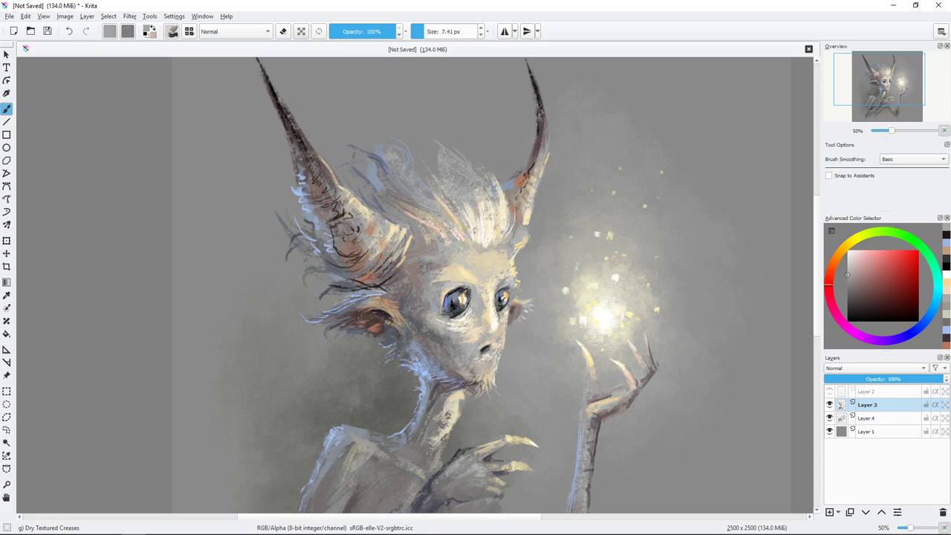
pyautogui.moveTo(416, 172); pyautogui.dragTo(435, 152)
pyautogui.keyDown('ctrl'); pyautogui.click(529, 216); pyautogui.keyUp('ctrl')
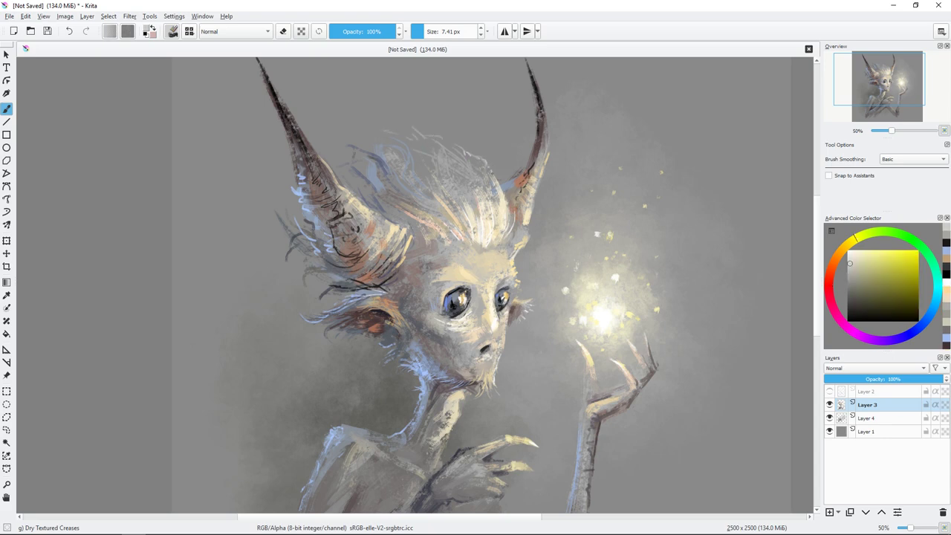
pyautogui.moveTo(522, 249); pyautogui.dragTo(528, 245)
pyautogui.keyDown('ctrl'); pyautogui.click(413, 233); pyautogui.keyUp('ctrl')
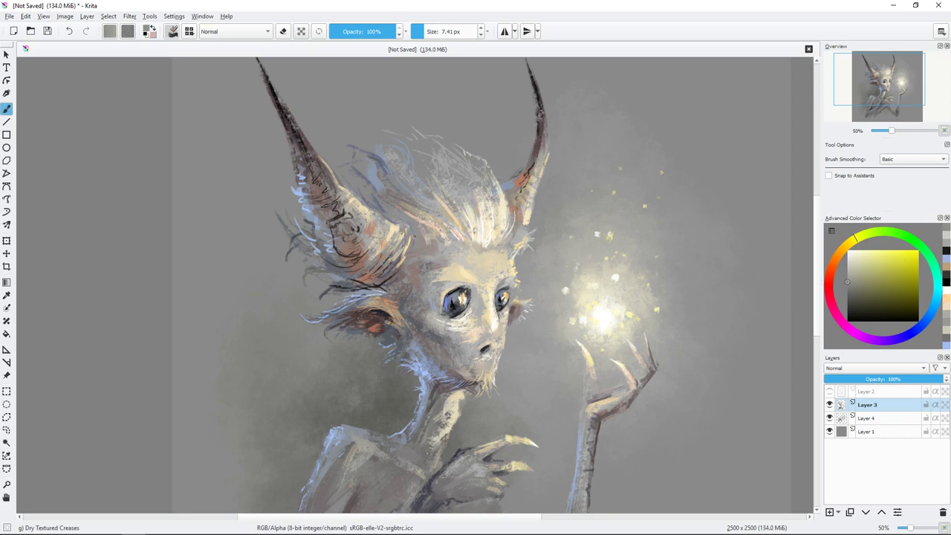
pyautogui.keyDown('ctrl'); pyautogui.click(429, 275); pyautogui.keyUp('ctrl')
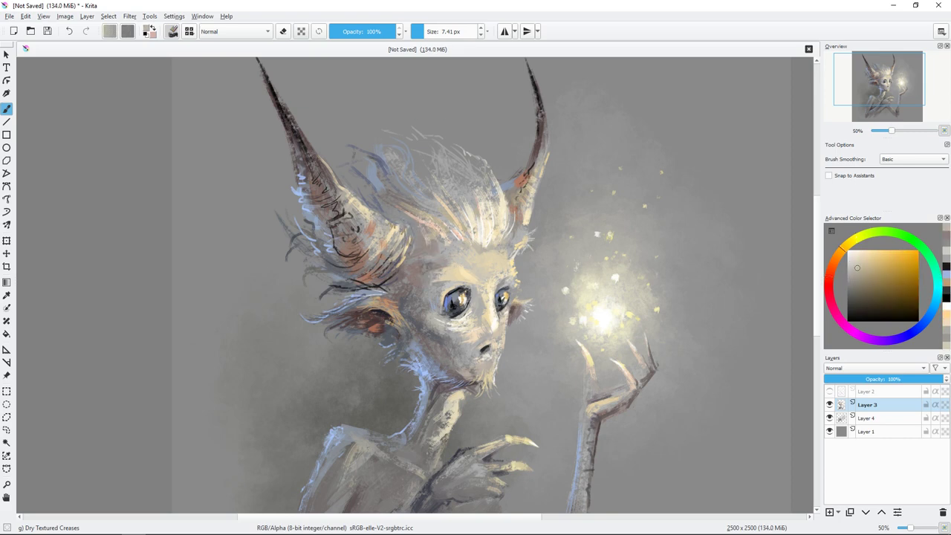
pyautogui.moveTo(494, 332); pyautogui.dragTo(438, 237)
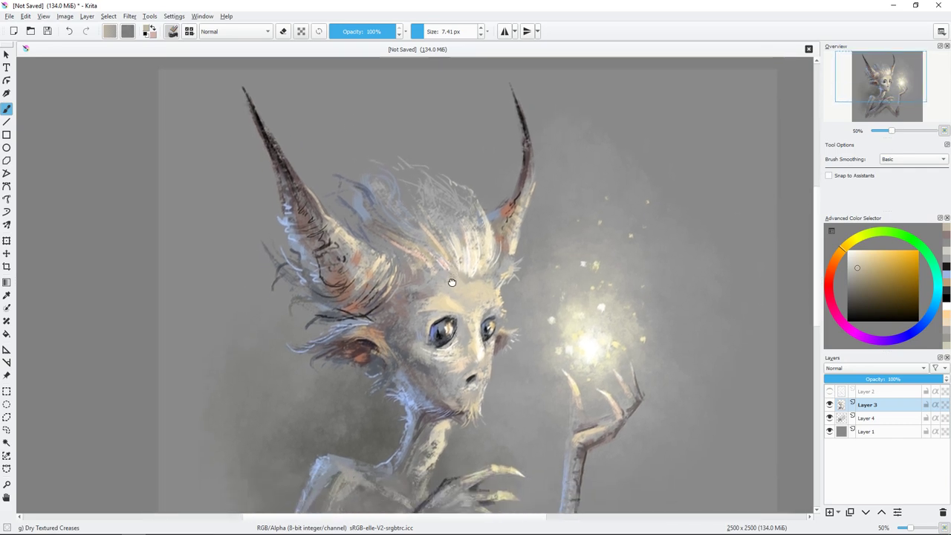